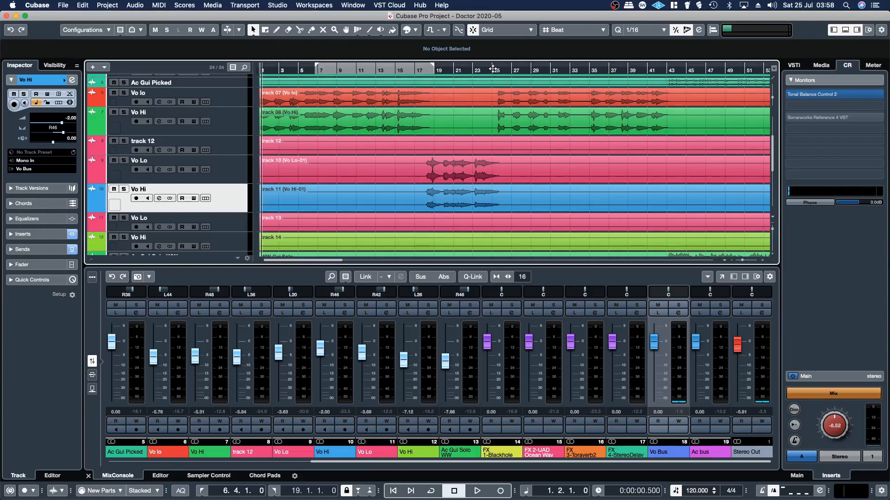
- Open the channel settings of the Vo Bus and position the window below the upper vocal tracks
{"action": "left_click", "coordinate": [678, 314]}
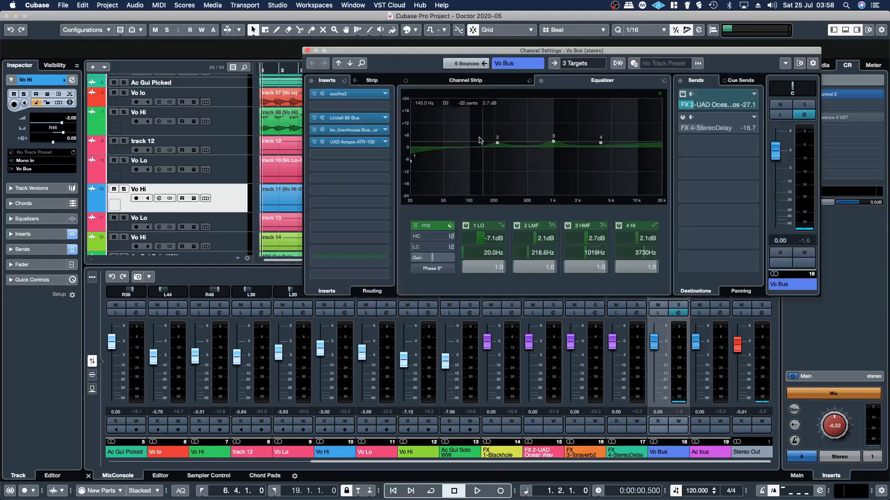
{"action": "left_click_drag", "start_coordinate": [459, 52], "coordinate": [442, 192]}
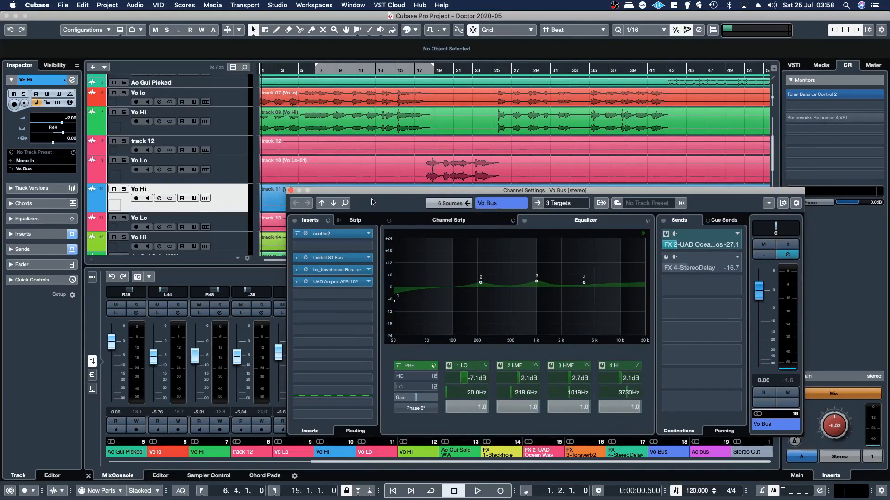
{"action": "left_click_drag", "start_coordinate": [372, 196], "coordinate": [254, 111]}
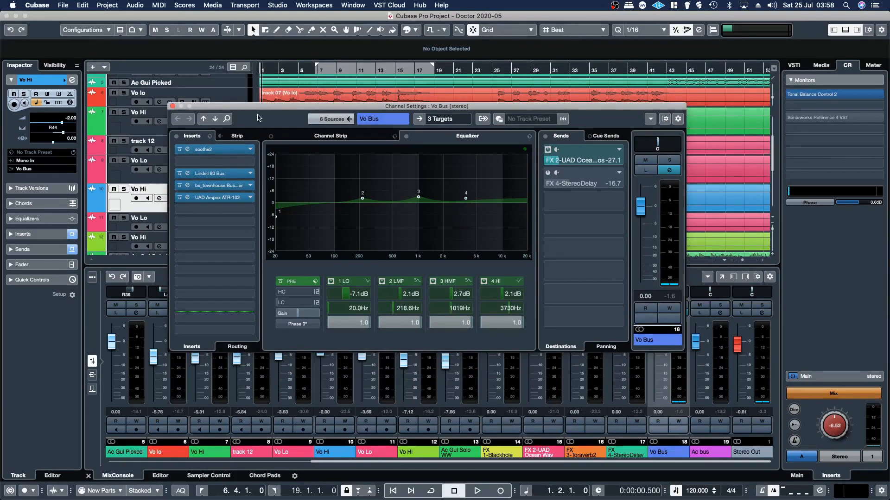
{"action": "left_click_drag", "start_coordinate": [262, 116], "coordinate": [293, 172]}
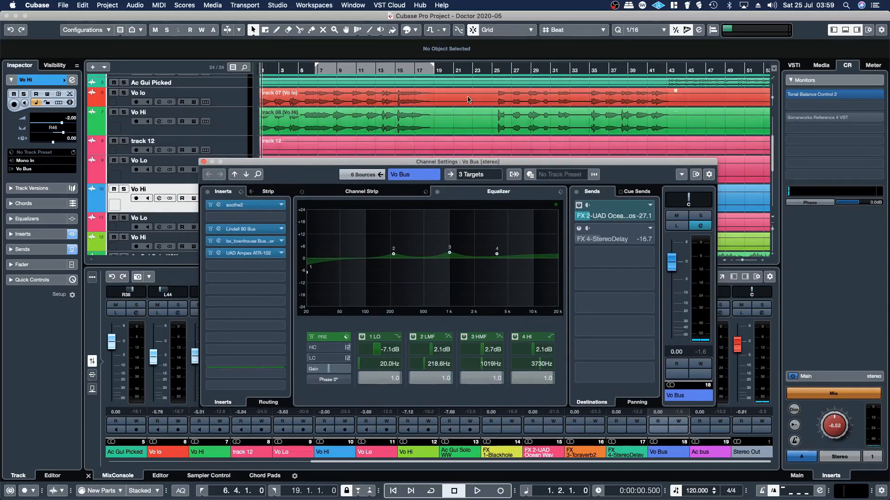
- Bypass the soothe2 insert on the Vo Bus and audition the vocals from about bar 25 without it
{"action": "left_click", "coordinate": [213, 206]}
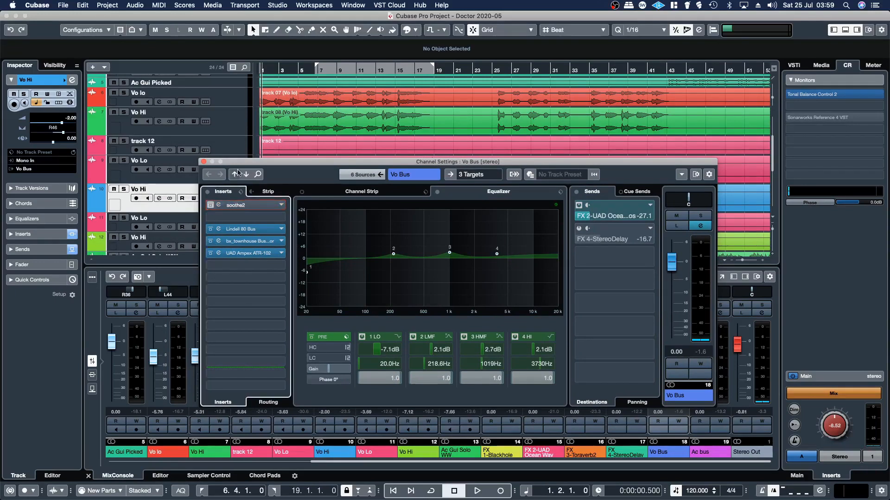
{"action": "double_click", "coordinate": [495, 71]}
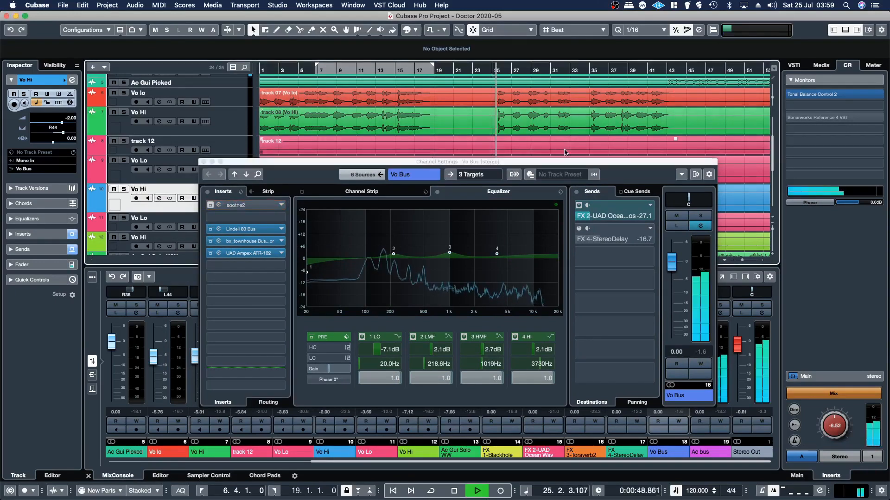
{"action": "key", "text": "space"}
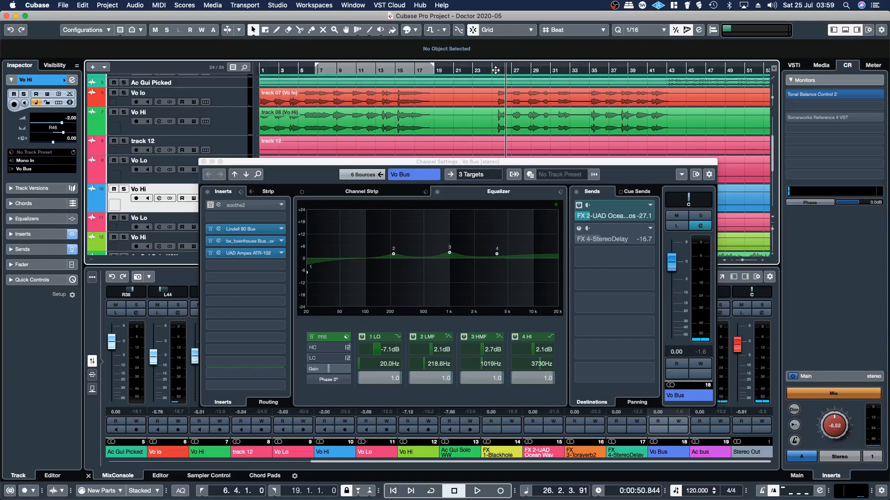
{"action": "double_click", "coordinate": [496, 70]}
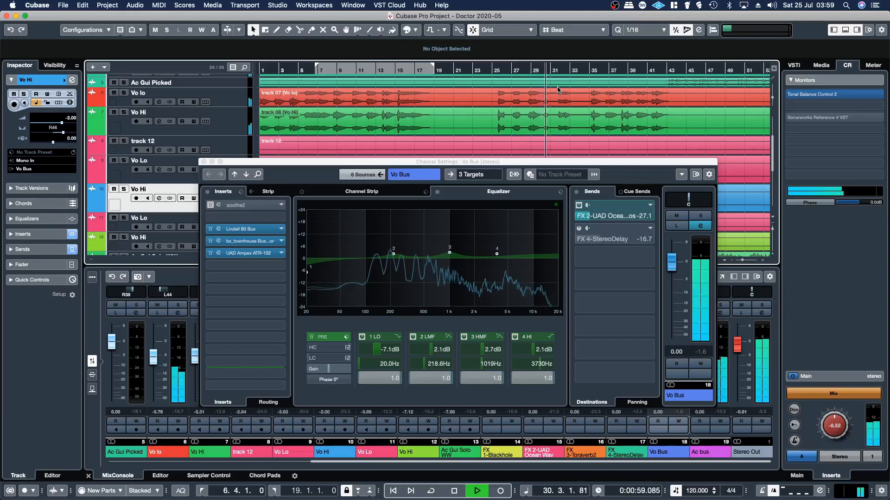
{"action": "key", "text": "space"}
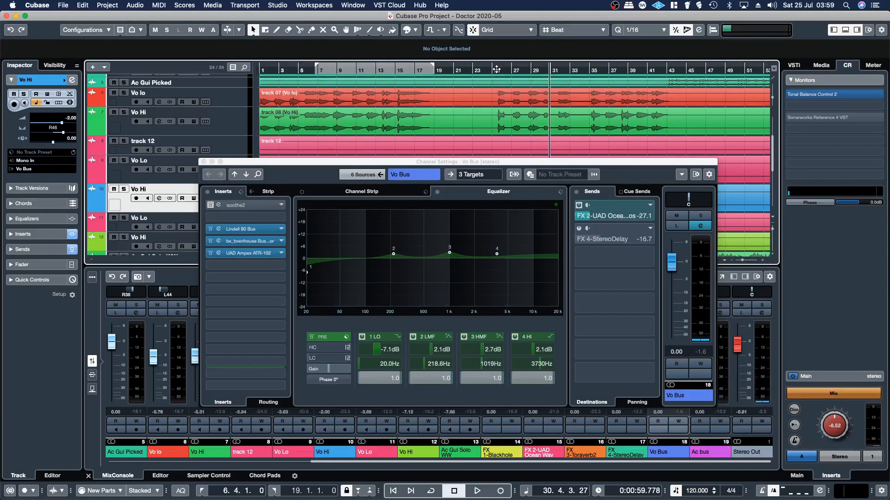
- Reactivate the soothe2 insert, open its editor and audition the same vocal passage from about bar 25
{"action": "left_click", "coordinate": [210, 205]}
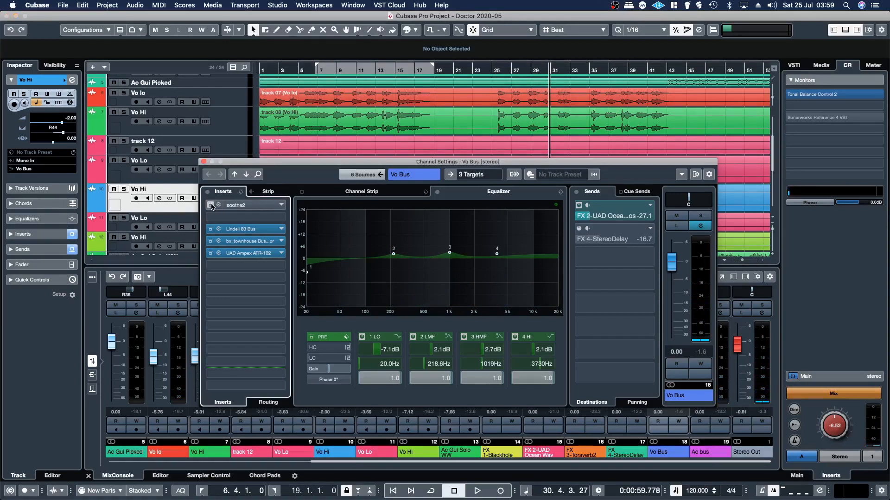
{"action": "double_click", "coordinate": [258, 205]}
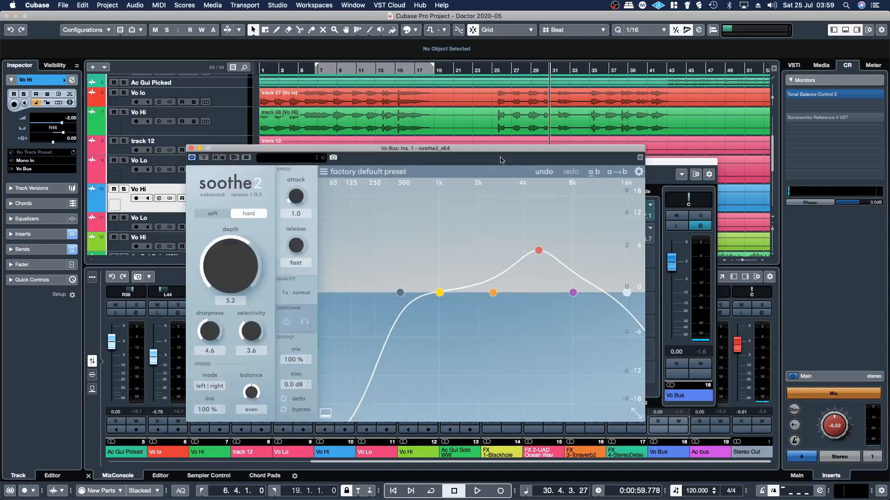
{"action": "double_click", "coordinate": [495, 70]}
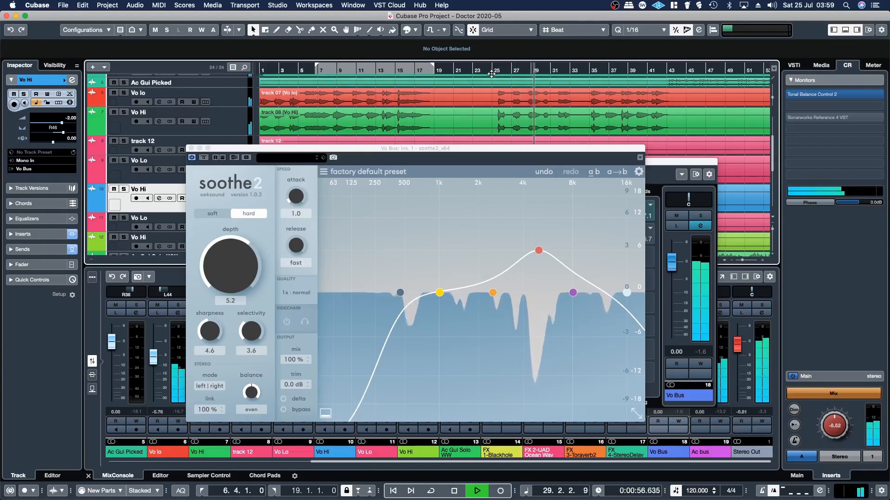
{"action": "left_click", "coordinate": [489, 70]}
{"action": "key", "text": "space"}
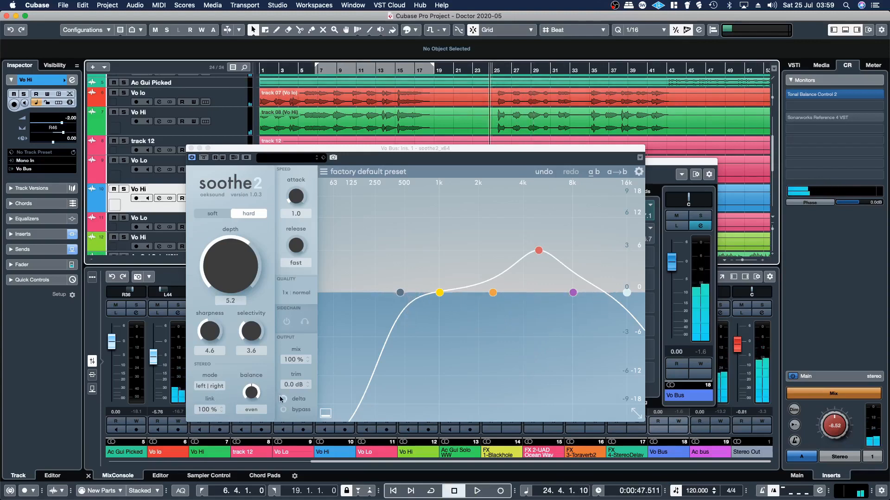
- Enable soothe2's delta, toggle the Vo Bus solo on and off, and audition the removed signal from about bar 25
{"action": "left_click", "coordinate": [400, 342]}
{"action": "left_click", "coordinate": [701, 216]}
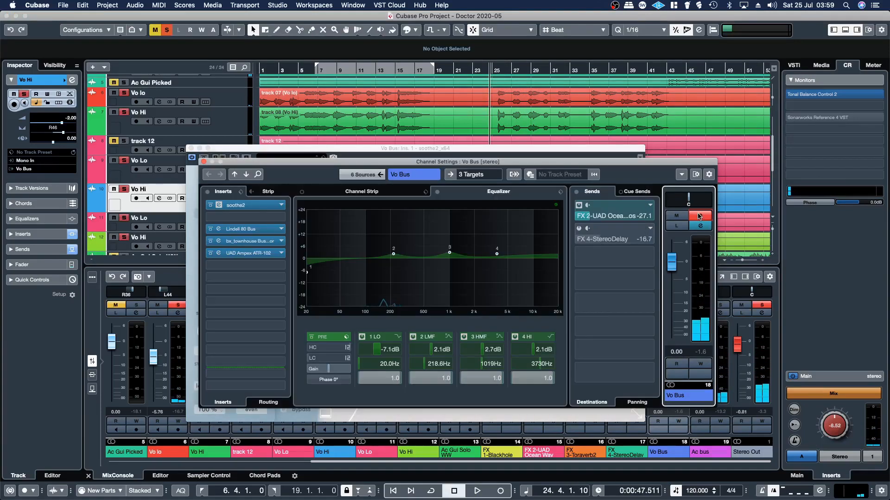
{"action": "left_click", "coordinate": [701, 217]}
{"action": "key", "text": "space"}
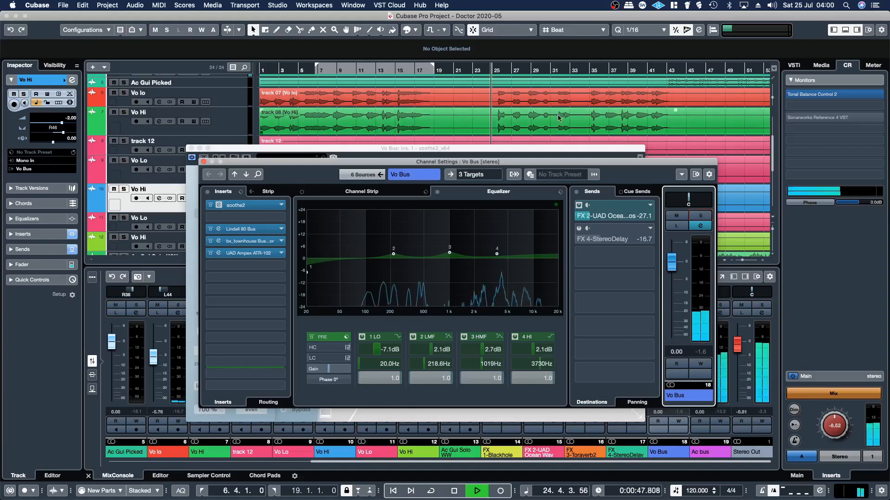
{"action": "left_click", "coordinate": [242, 208]}
{"action": "left_click", "coordinate": [243, 209]}
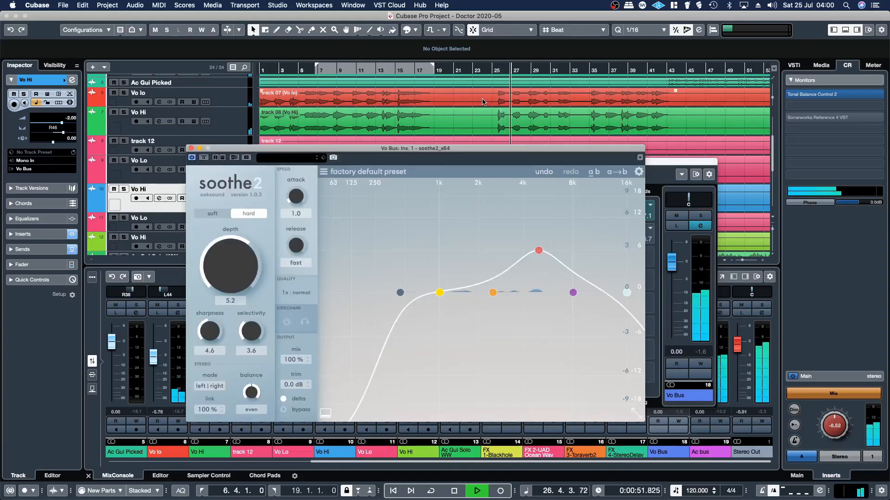
{"action": "left_click", "coordinate": [496, 71]}
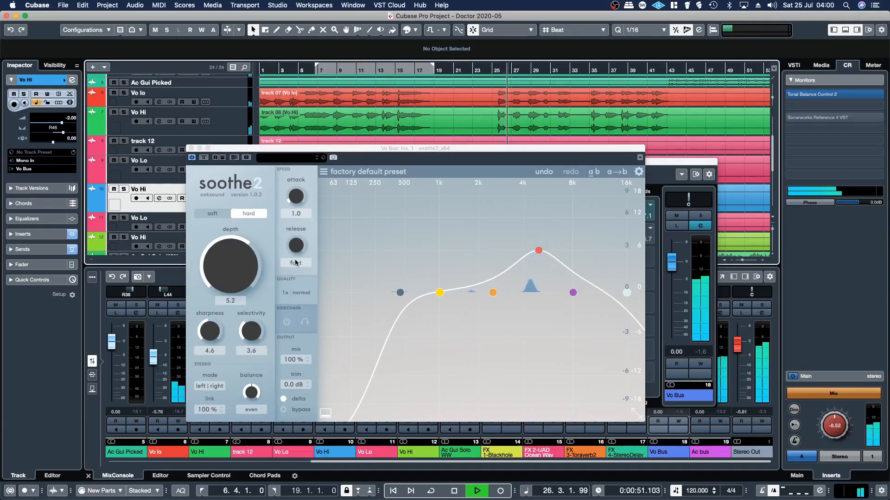
- Turn off soothe2's delta and replay the vocals from about bar 25 with the processing active
{"action": "left_click", "coordinate": [286, 410]}
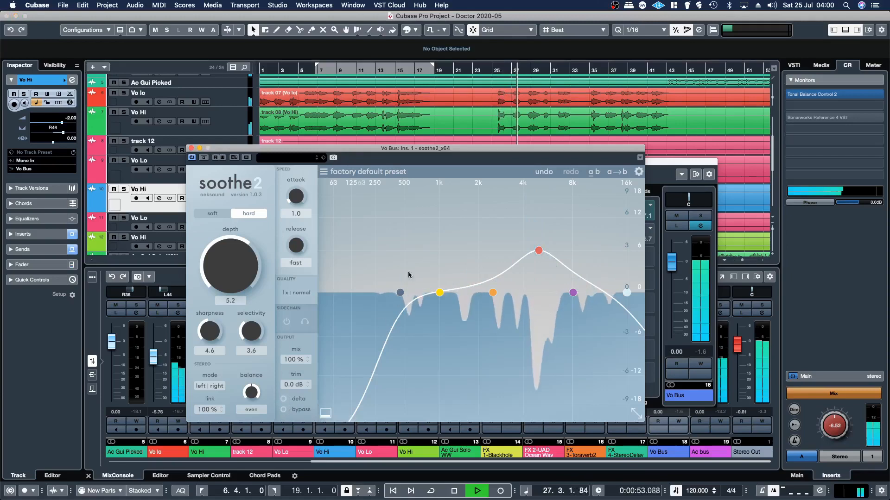
{"action": "left_click", "coordinate": [494, 69]}
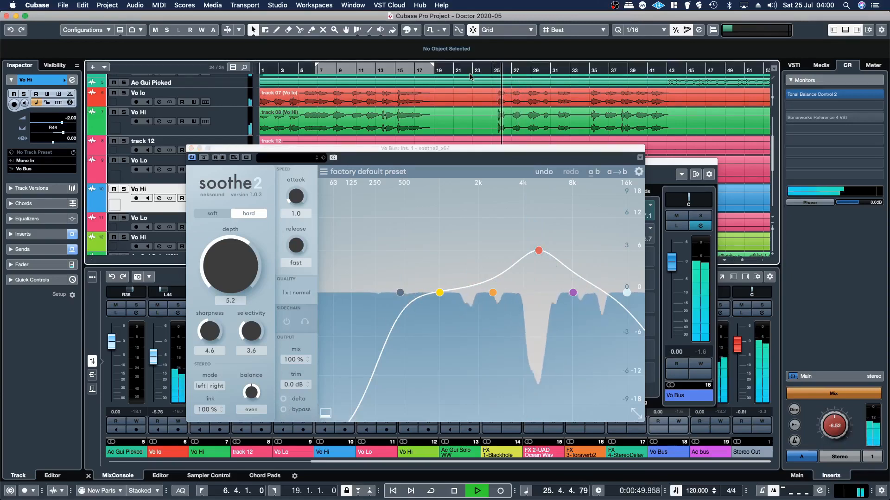
{"action": "left_click", "coordinate": [493, 69]}
- Compare the passage from about bar 25 with soothe2 bypassed and with bypass off, and stop playback
{"action": "left_click", "coordinate": [283, 410]}
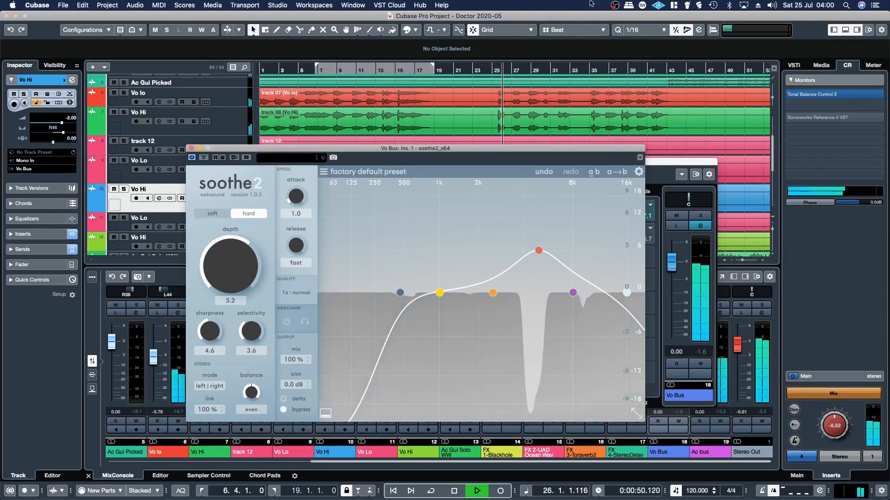
{"action": "left_click", "coordinate": [494, 70]}
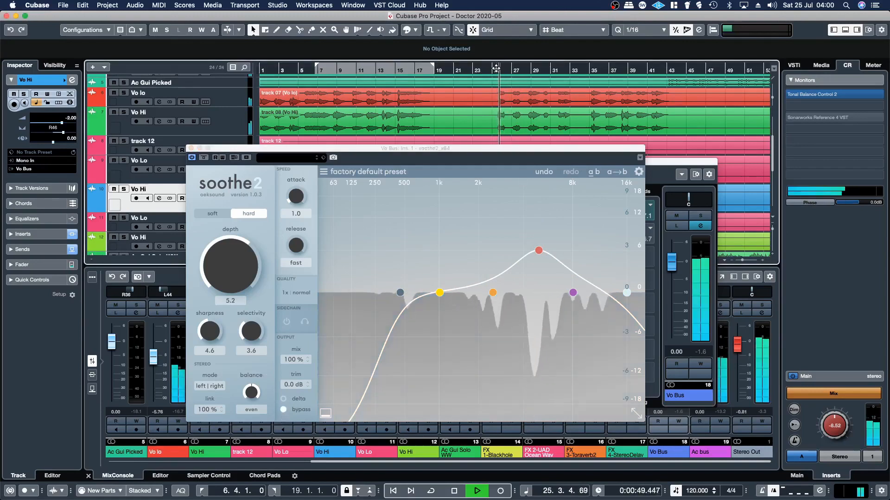
{"action": "left_click", "coordinate": [284, 410]}
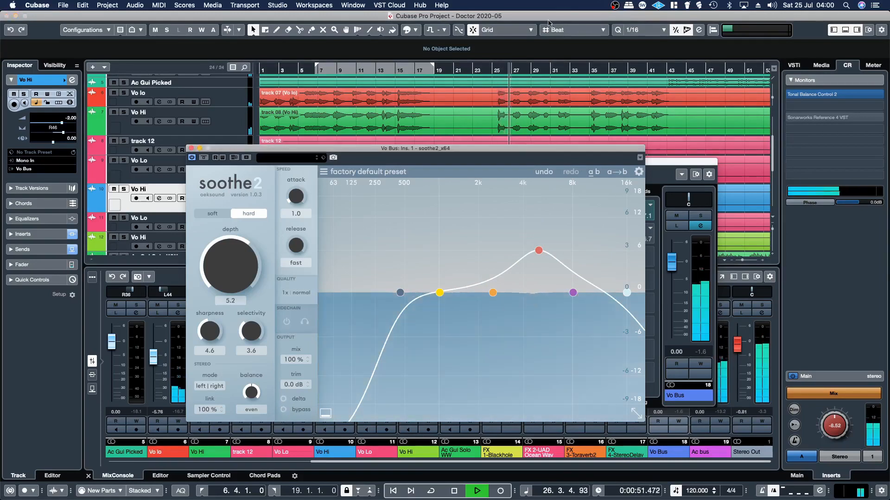
{"action": "left_click", "coordinate": [498, 71]}
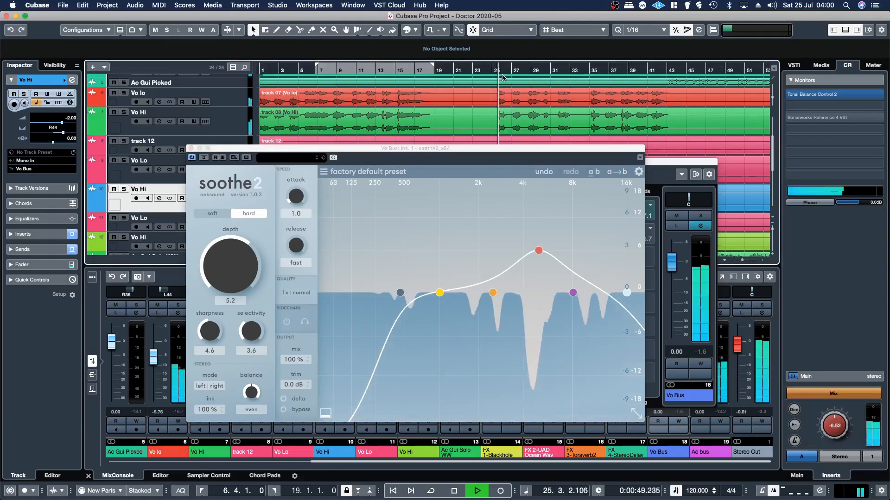
{"action": "key", "text": "space"}
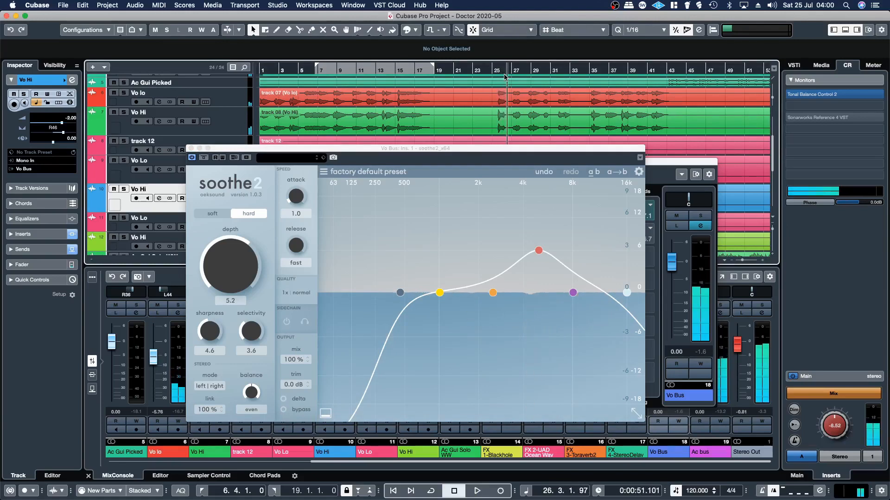
- Move the soothe2 window slightly lower and look over the instrument and vocal tracks in the arrangement
{"action": "left_click_drag", "start_coordinate": [635, 149], "coordinate": [637, 160]}
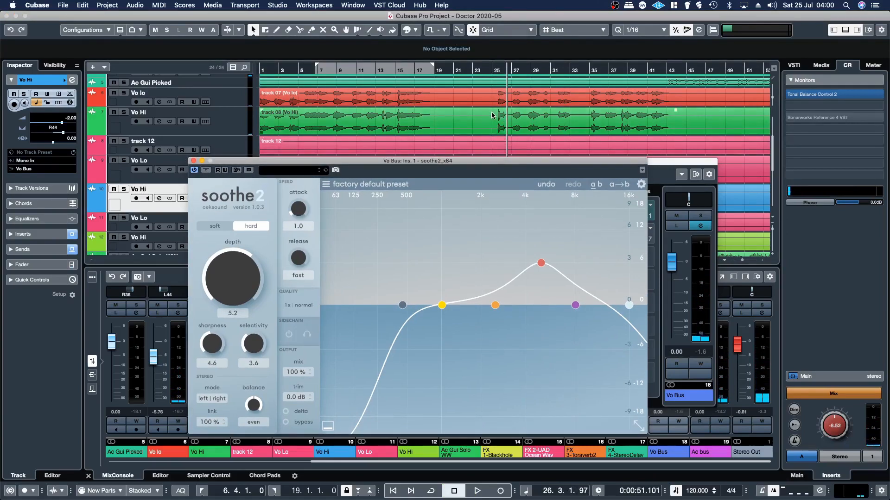
{"action": "scroll", "coordinate": [499, 116], "scroll_direction": "down", "scroll_amount": 5}
{"action": "scroll", "coordinate": [498, 115], "scroll_direction": "up", "scroll_amount": 8}
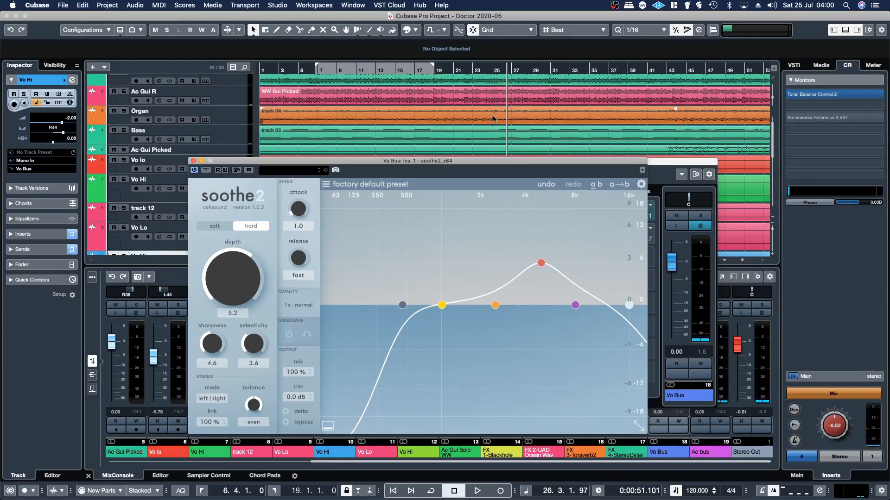
{"action": "scroll", "coordinate": [493, 119], "scroll_direction": "down", "scroll_amount": 5}
{"action": "scroll", "coordinate": [494, 119], "scroll_direction": "up", "scroll_amount": 3}
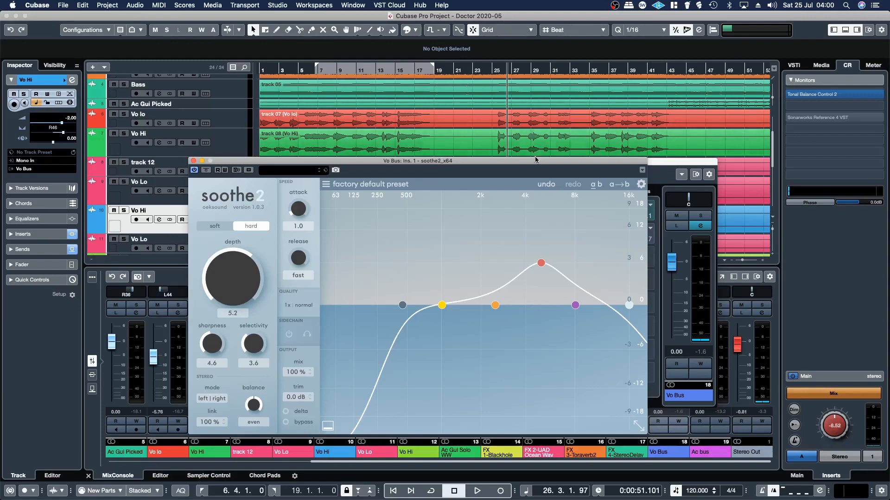
- Play the full mix from about bar 25 with soothe2 active and bypassed for comparison, leaving its bypass off
{"action": "left_click", "coordinate": [497, 70]}
{"action": "key", "text": "space"}
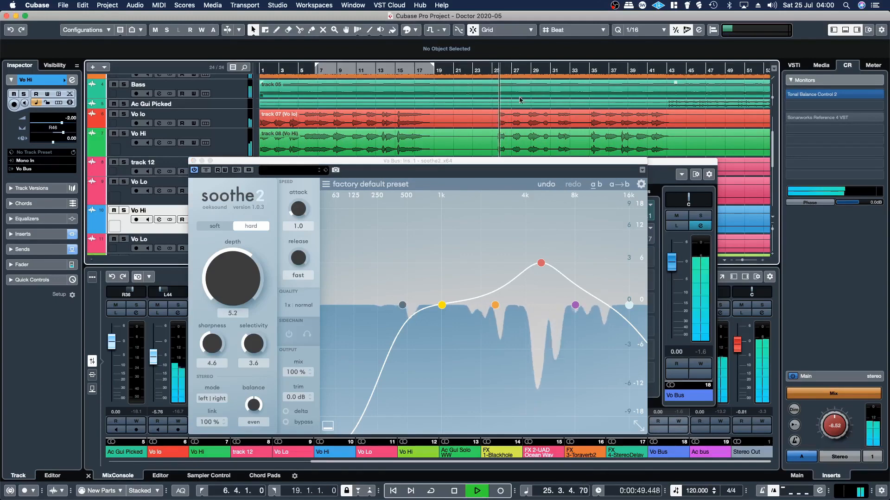
{"action": "left_click", "coordinate": [285, 422]}
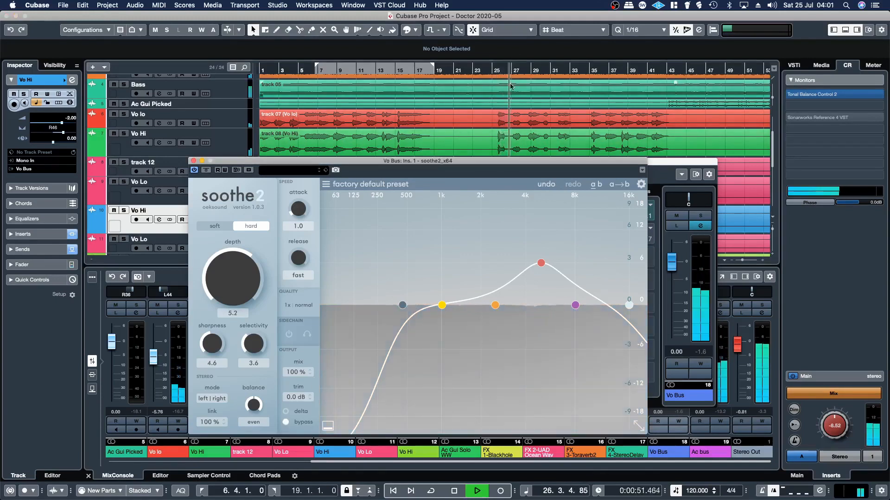
{"action": "left_click", "coordinate": [497, 75]}
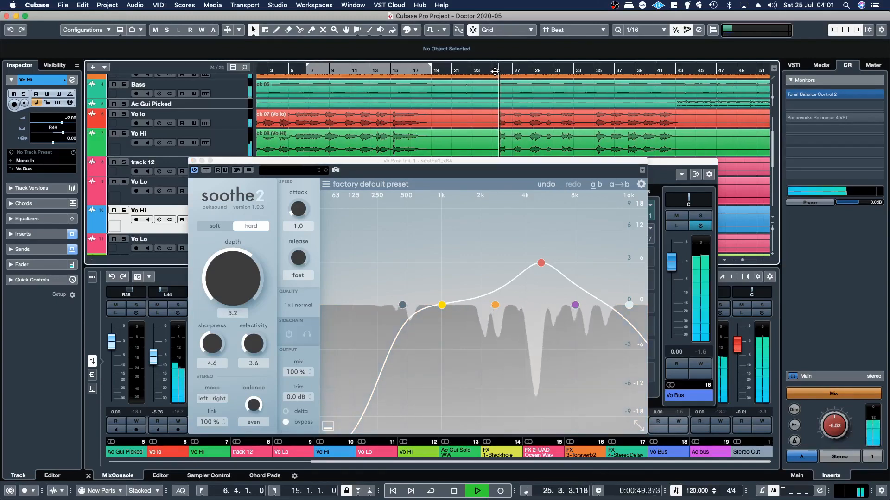
{"action": "left_click", "coordinate": [286, 422]}
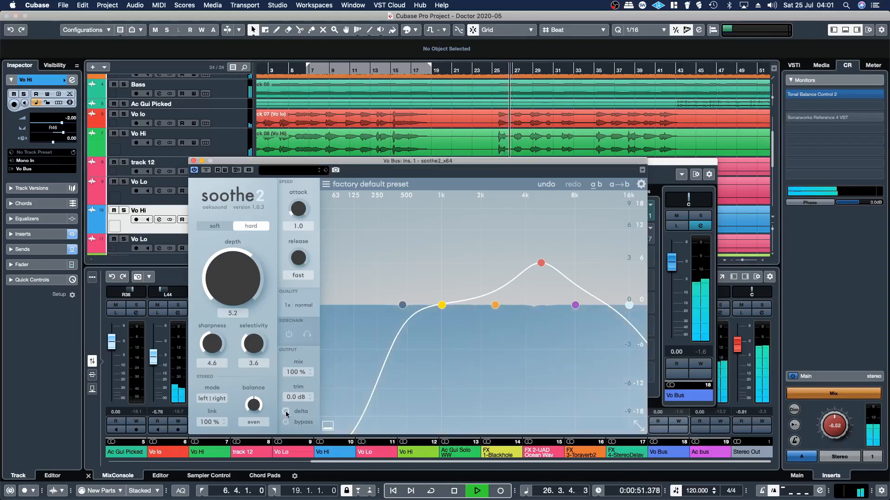
- Enable soothe2's delta, solo the Vo Bus and replay the passage from about bar 25 to hear only the removed resonances
{"action": "left_click", "coordinate": [285, 413]}
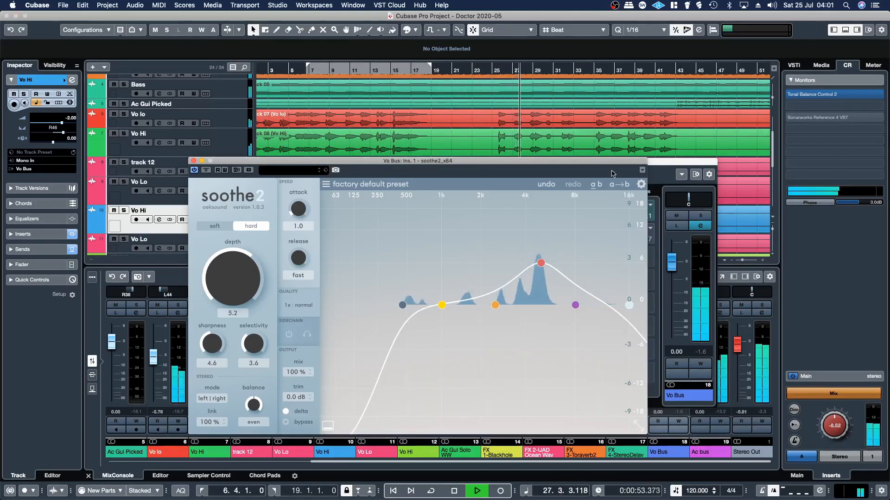
{"action": "left_click", "coordinate": [493, 72]}
{"action": "left_click", "coordinate": [692, 217]}
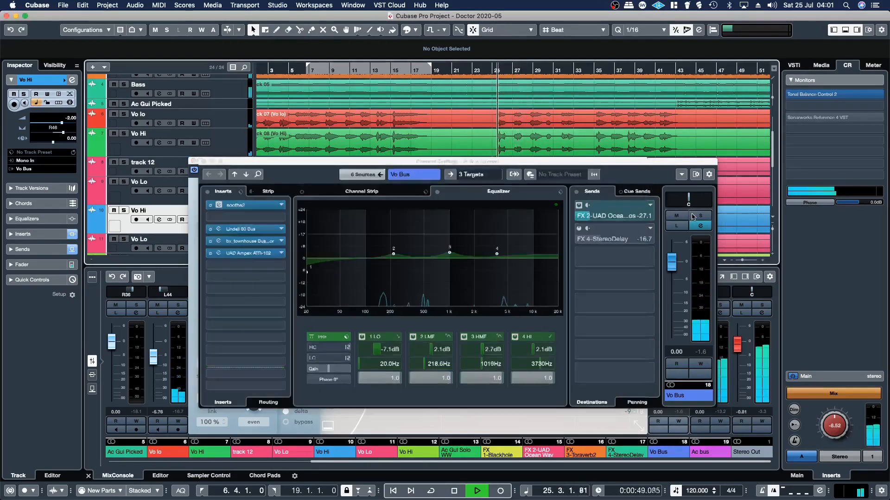
{"action": "left_click", "coordinate": [693, 217]}
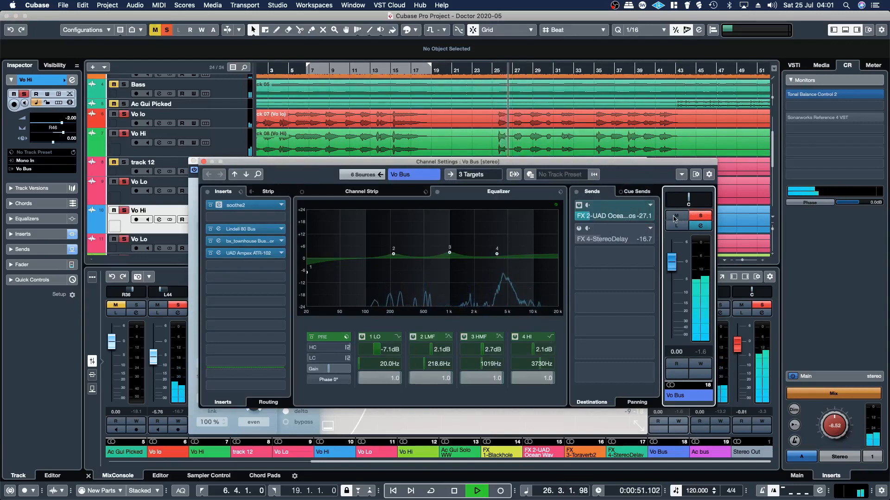
{"action": "left_click", "coordinate": [495, 70]}
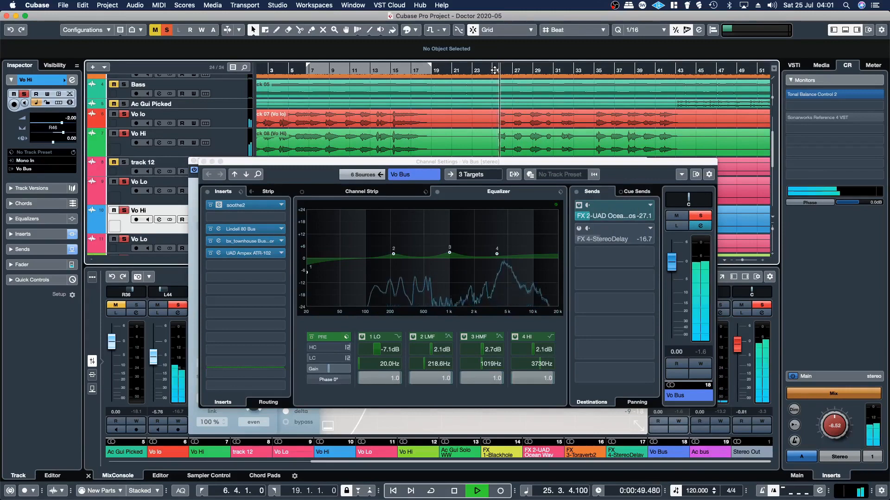
- Turn off soothe2's delta and replay the soloed Vo Bus from about bar 25 with the processing active, stopping playback at the end
{"action": "key", "text": "space"}
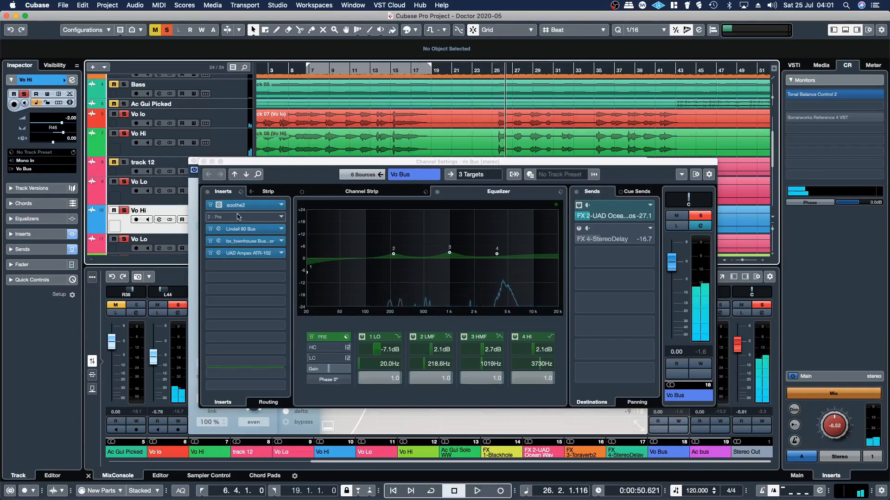
{"action": "left_click_drag", "start_coordinate": [236, 164], "coordinate": [138, 128]}
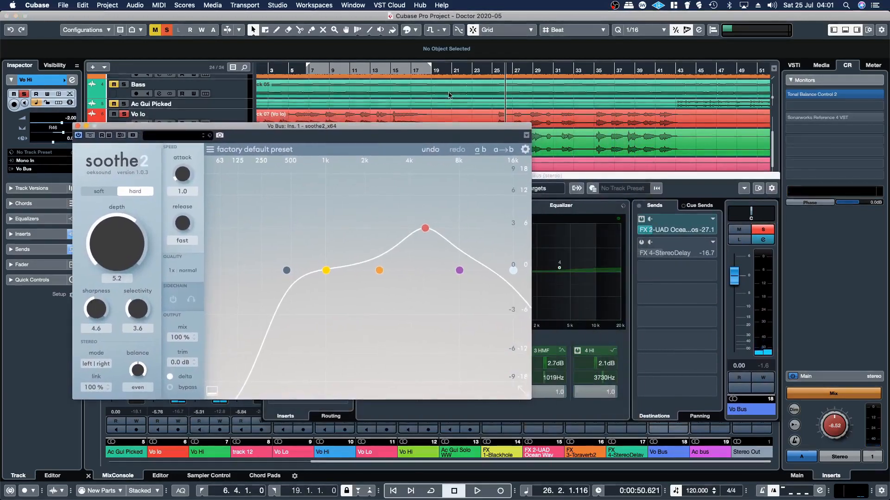
{"action": "left_click", "coordinate": [498, 71]}
{"action": "key", "text": "space"}
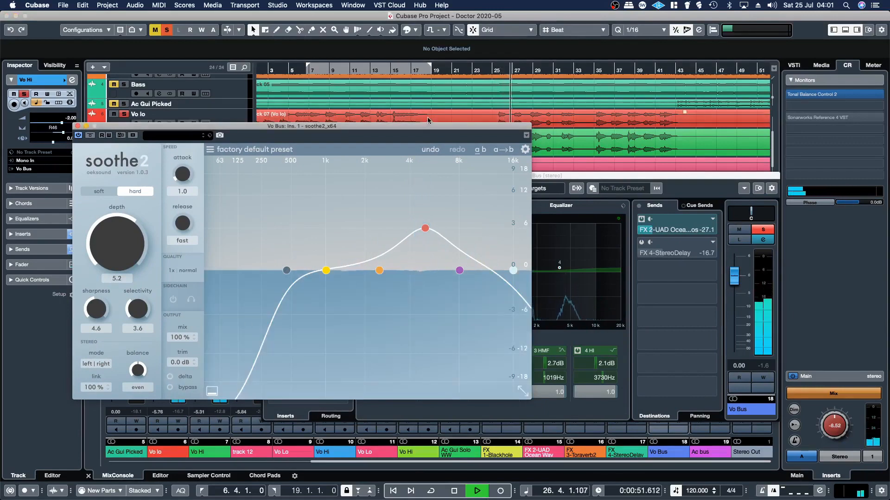
{"action": "left_click", "coordinate": [496, 69]}
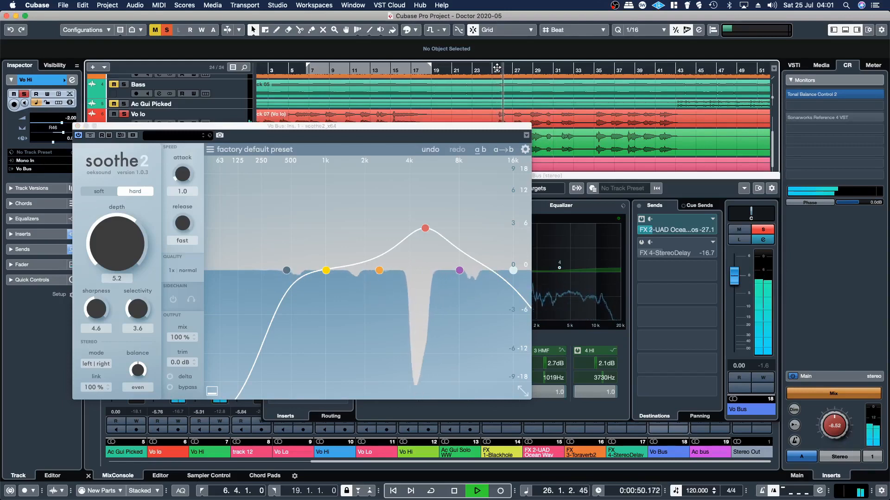
{"action": "key", "text": "space"}
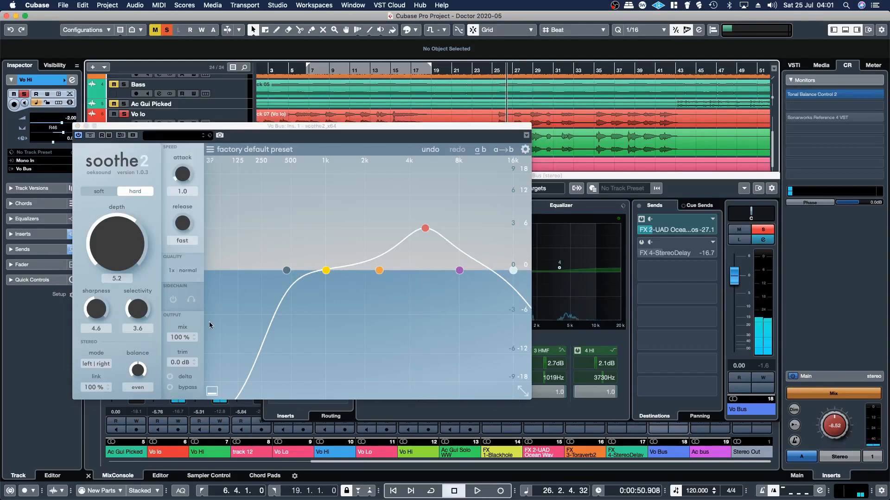
- Replay the soloed Vo Bus from about bar 25 with soothe2 bypassed and again with bypass off for comparison
{"action": "left_click", "coordinate": [180, 385]}
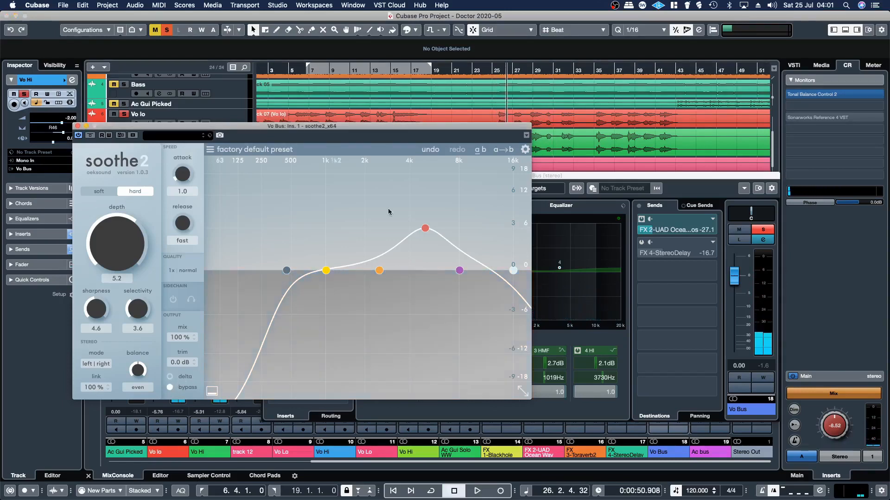
{"action": "left_click", "coordinate": [495, 69]}
{"action": "key", "text": "space"}
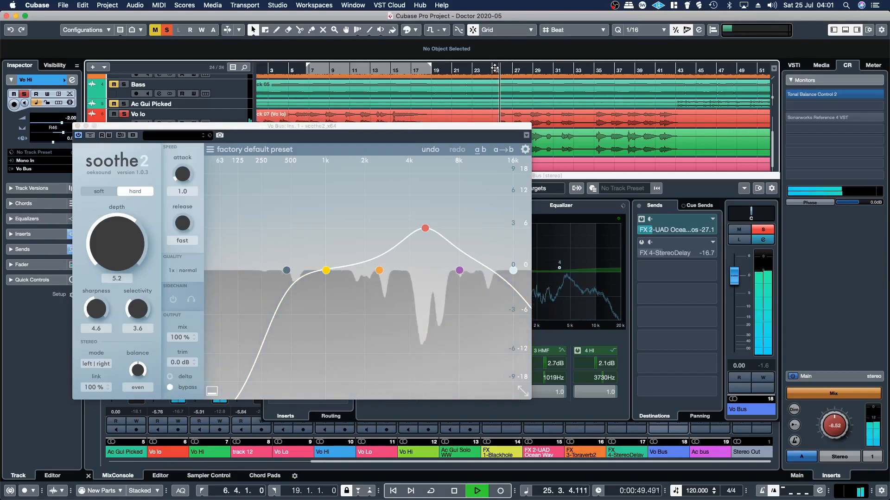
{"action": "key", "text": "space"}
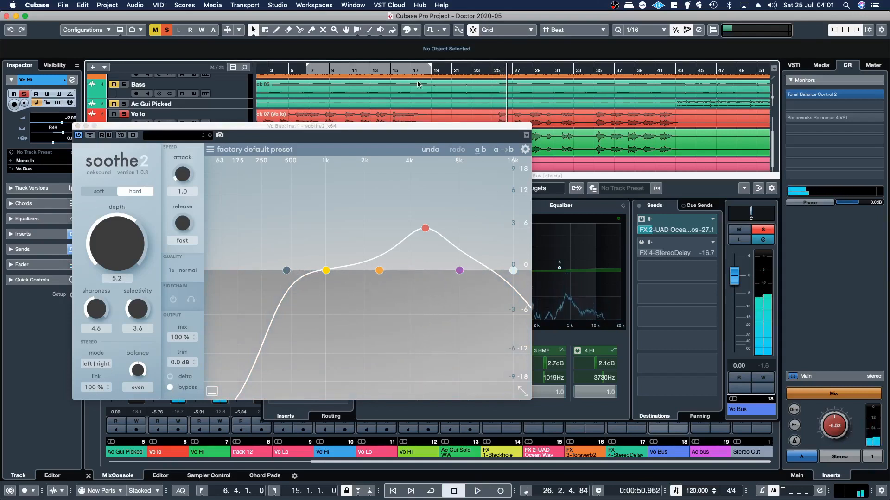
{"action": "left_click", "coordinate": [169, 387]}
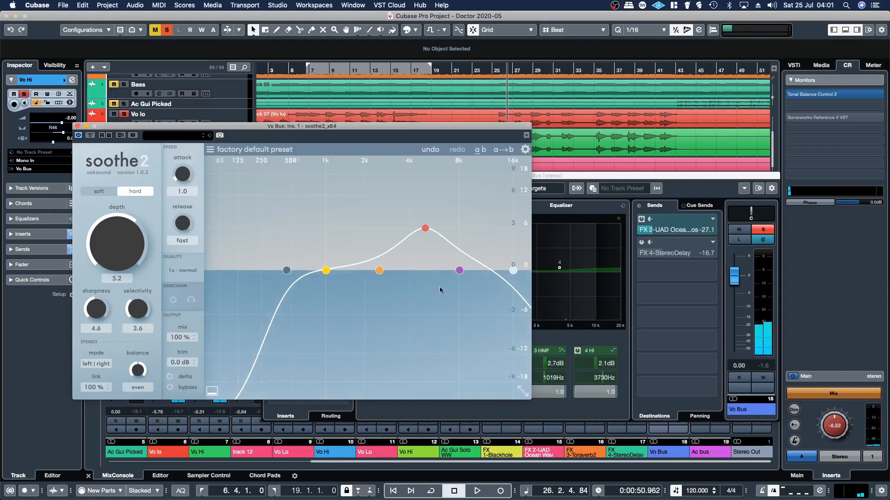
{"action": "left_click", "coordinate": [503, 71]}
{"action": "key", "text": "space"}
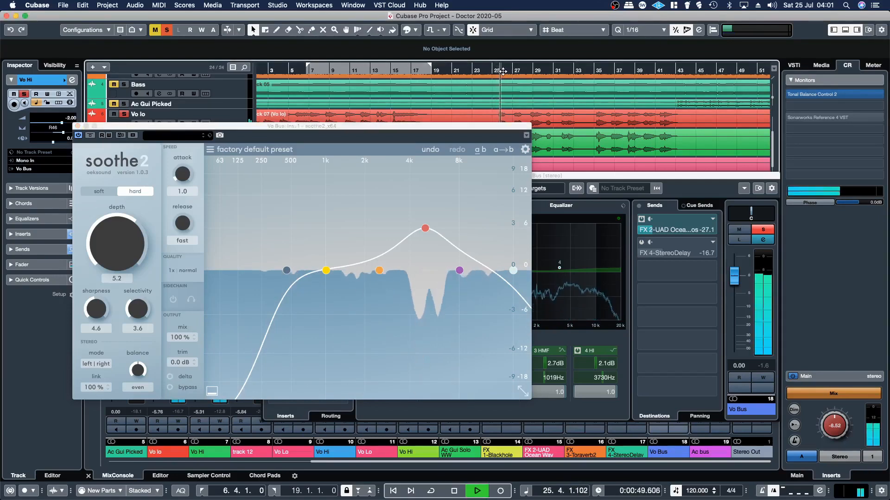
{"action": "key", "text": "space"}
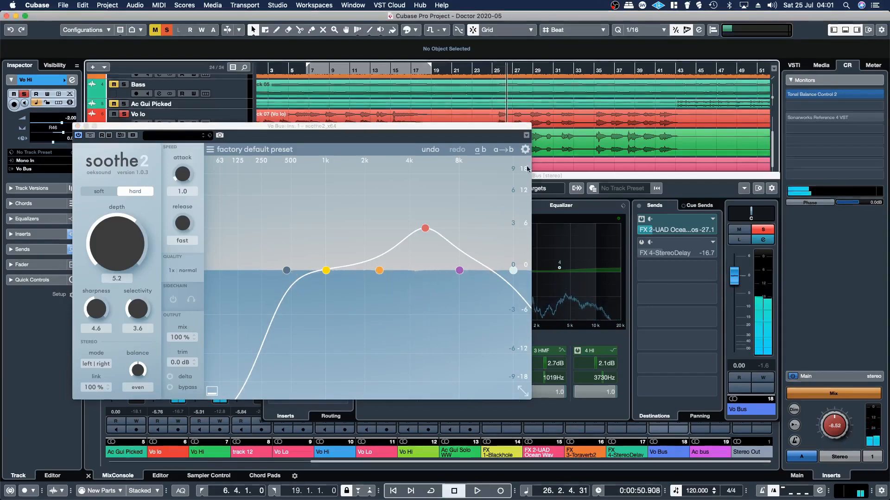
- Unsolo the Vo Bus and close its soothe2 and channel settings windows
{"action": "left_click", "coordinate": [762, 230]}
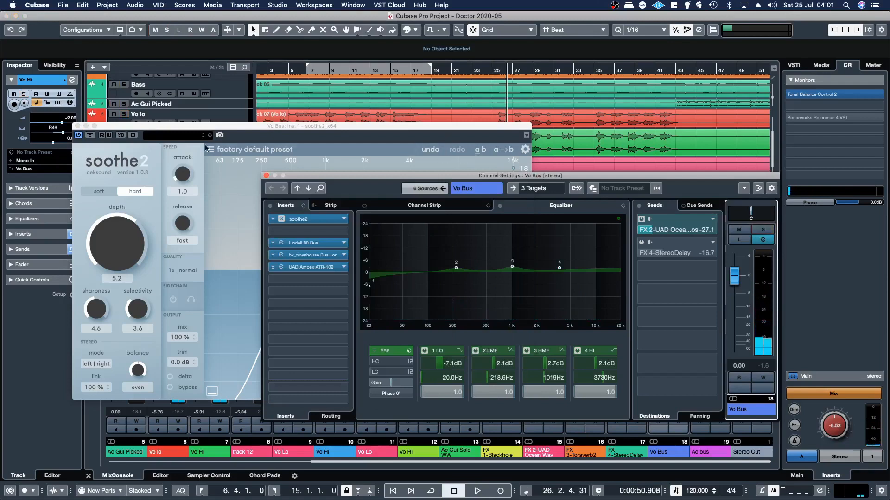
{"action": "left_click", "coordinate": [77, 126]}
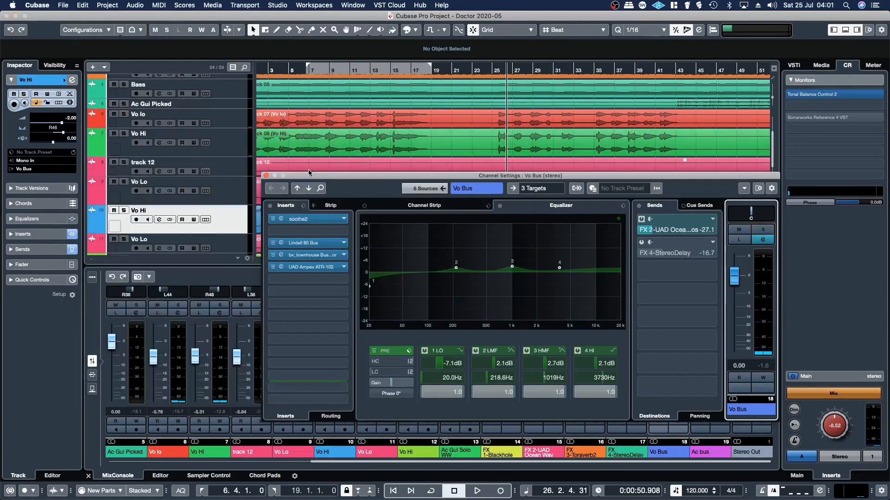
{"action": "left_click", "coordinate": [266, 175]}
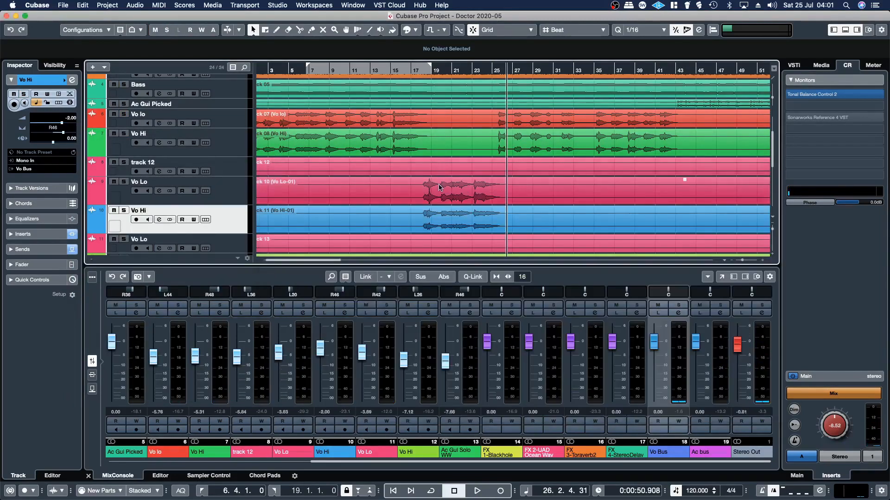
- Play the song from the beginning and solo the Ac Gui L and Ac Gui R tracks
{"action": "left_click_drag", "start_coordinate": [328, 262], "coordinate": [316, 262]}
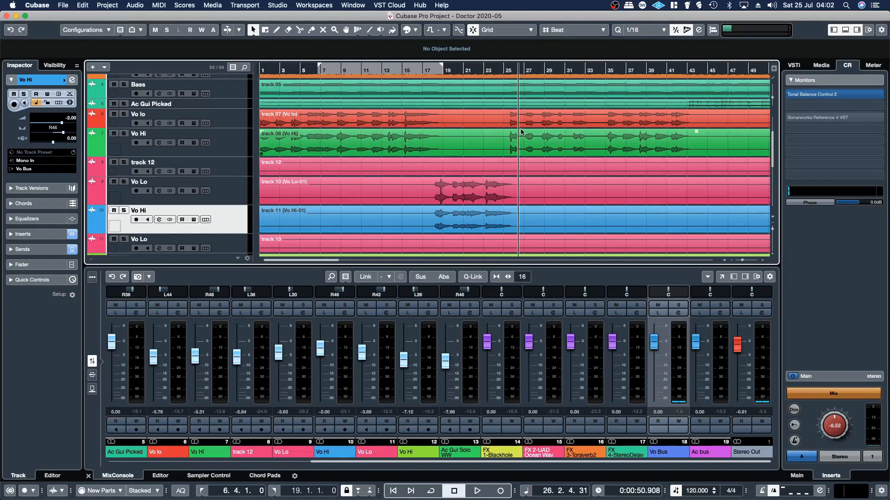
{"action": "scroll", "coordinate": [296, 121], "scroll_direction": "up", "scroll_amount": 5}
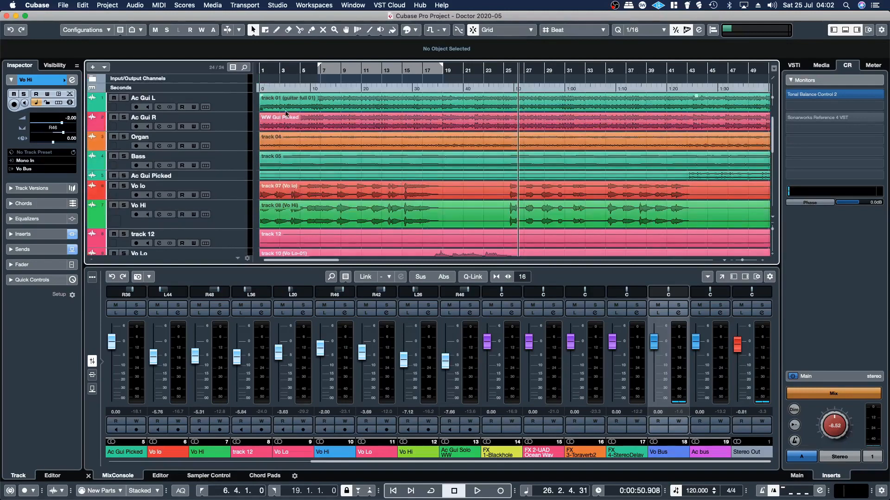
{"action": "left_click", "coordinate": [258, 80]}
{"action": "key", "text": "space"}
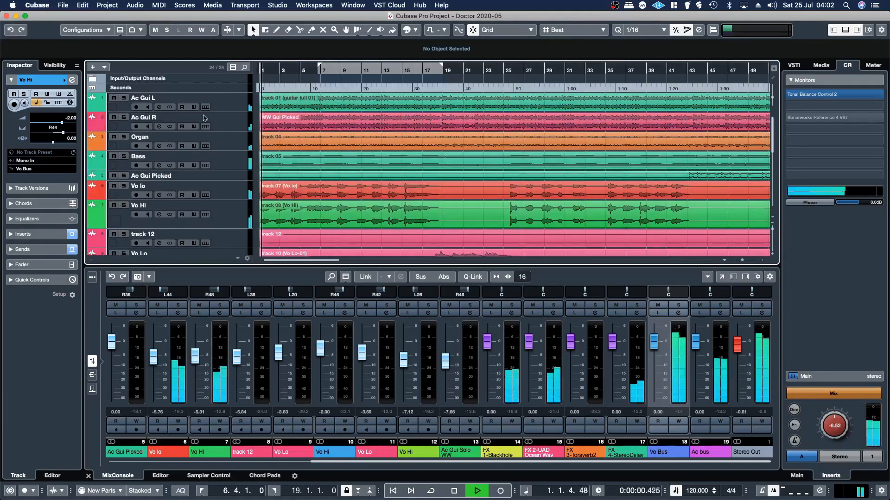
{"action": "left_click", "coordinate": [124, 98]}
{"action": "left_click", "coordinate": [124, 117]}
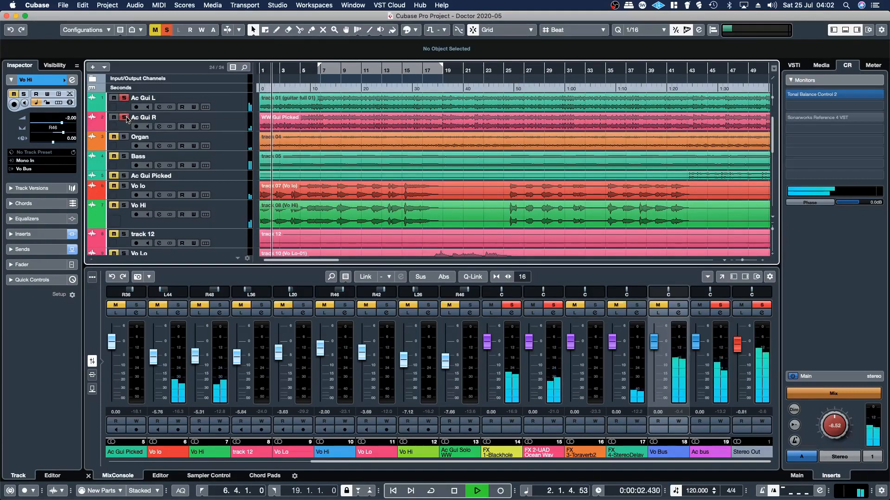
- Open the channel settings of Ac Gui L and load soothe2 into its first insert slot
{"action": "left_click", "coordinate": [159, 107]}
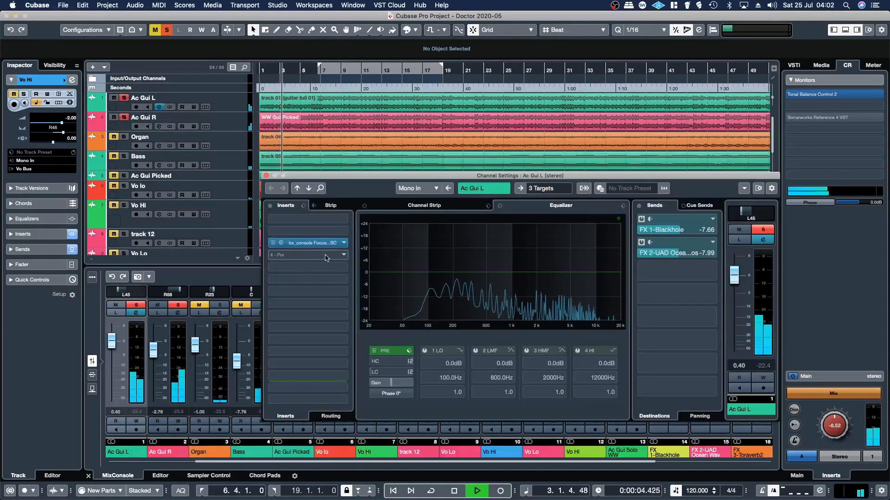
{"action": "left_click", "coordinate": [324, 218]}
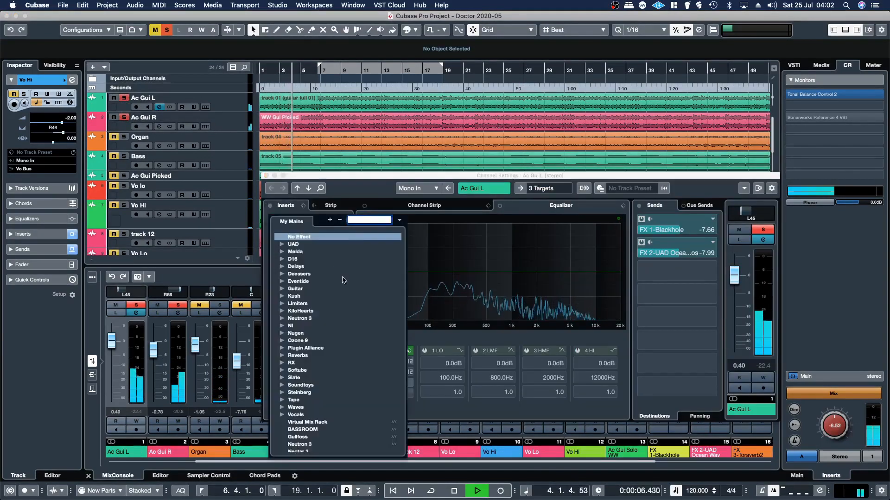
{"action": "scroll", "coordinate": [344, 278], "scroll_direction": "down", "scroll_amount": 5}
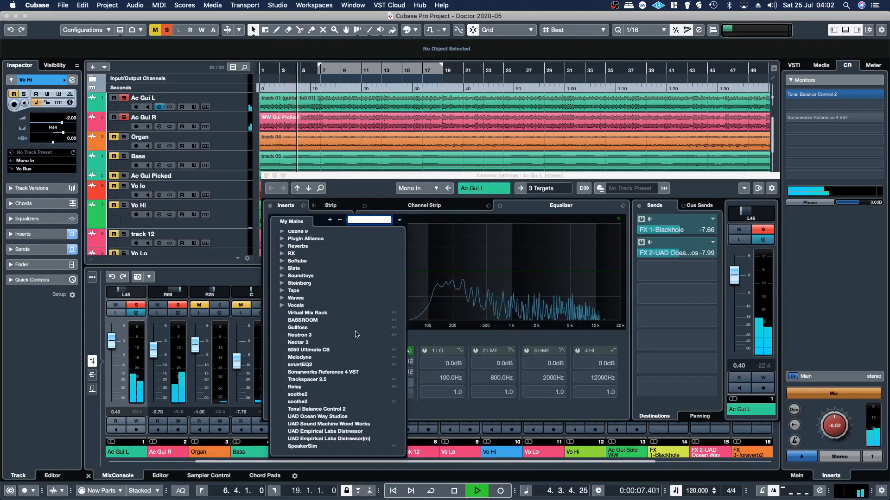
{"action": "left_click", "coordinate": [304, 397]}
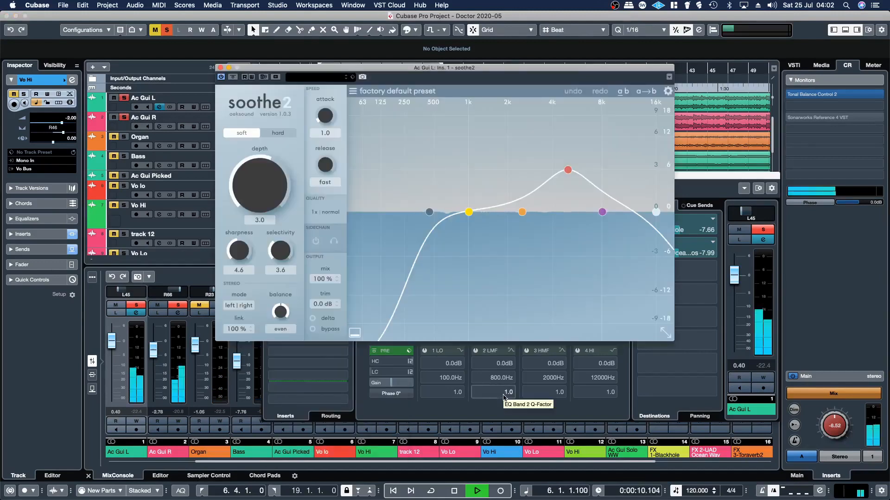
- Load soothe2's acoustic guitar preset "Soft if well recorded hard if not" and set the processing mode to hard
{"action": "left_click", "coordinate": [389, 91]}
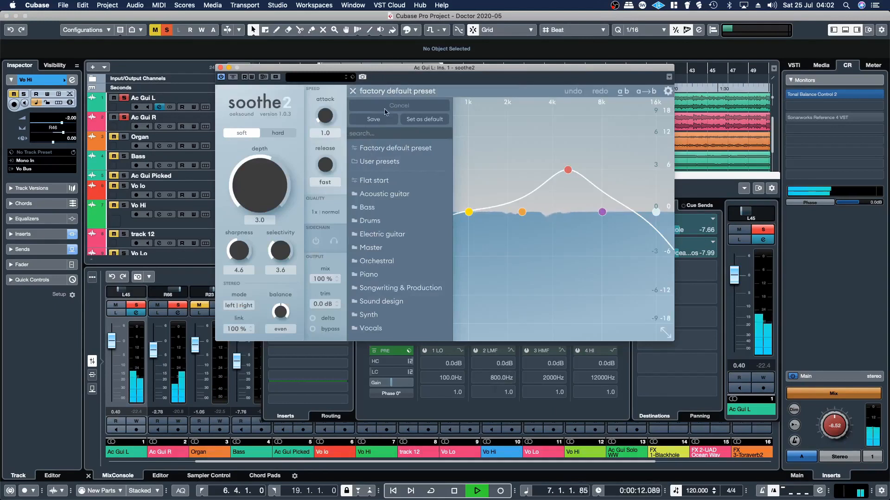
{"action": "left_click", "coordinate": [385, 195]}
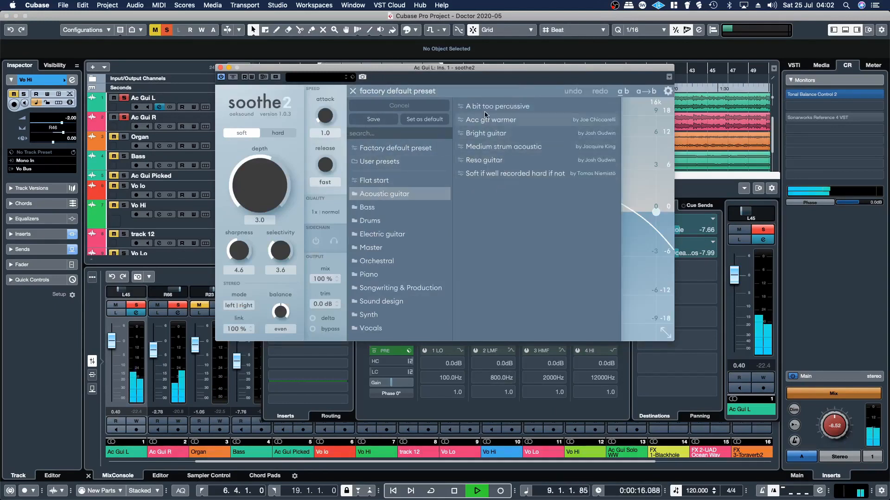
{"action": "left_click", "coordinate": [495, 174]}
{"action": "left_click", "coordinate": [382, 95]}
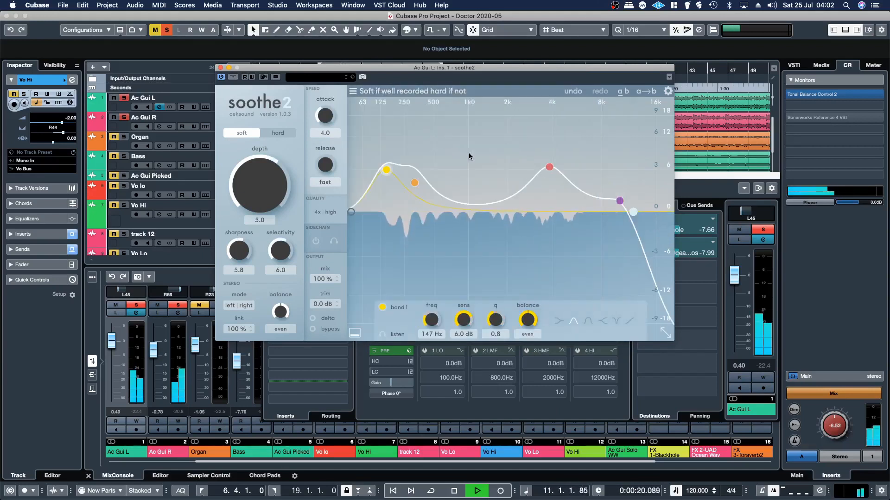
{"action": "left_click", "coordinate": [277, 133]}
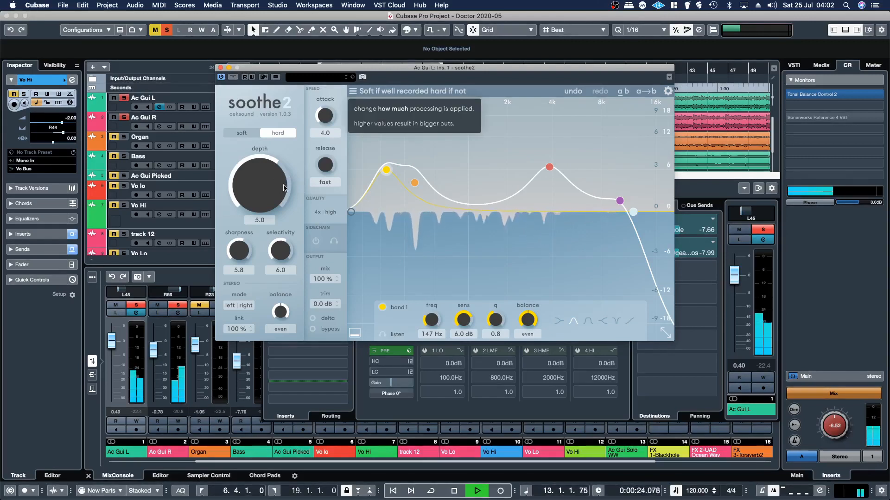
- Unsolo Ac Gui R and listen to soothe2's delta on Ac Gui L alone, leaving delta off
{"action": "left_click", "coordinate": [125, 118]}
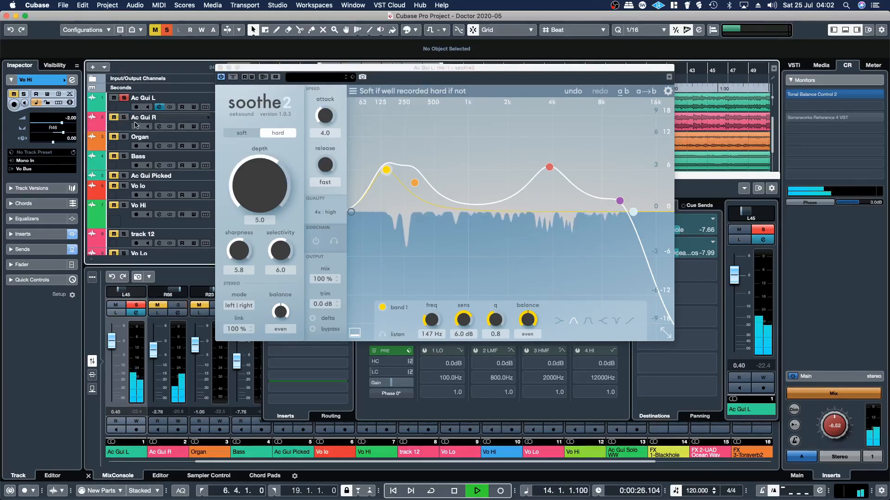
{"action": "left_click", "coordinate": [312, 318]}
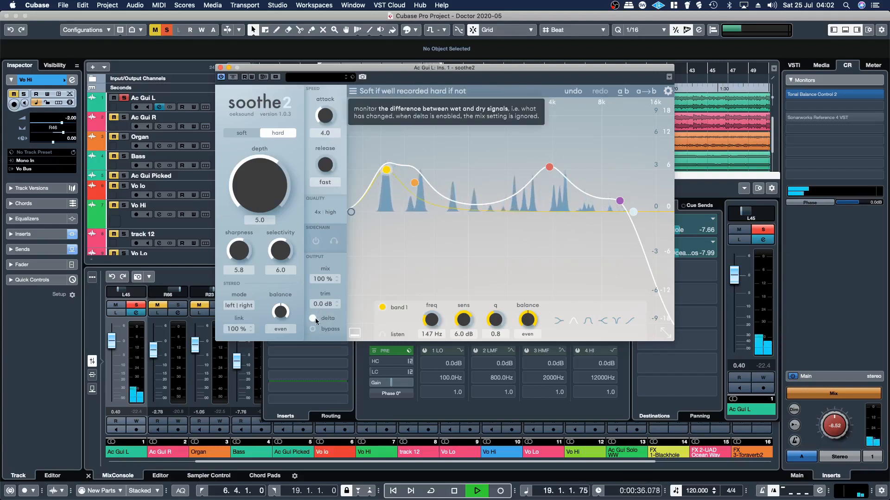
{"action": "left_click", "coordinate": [314, 319]}
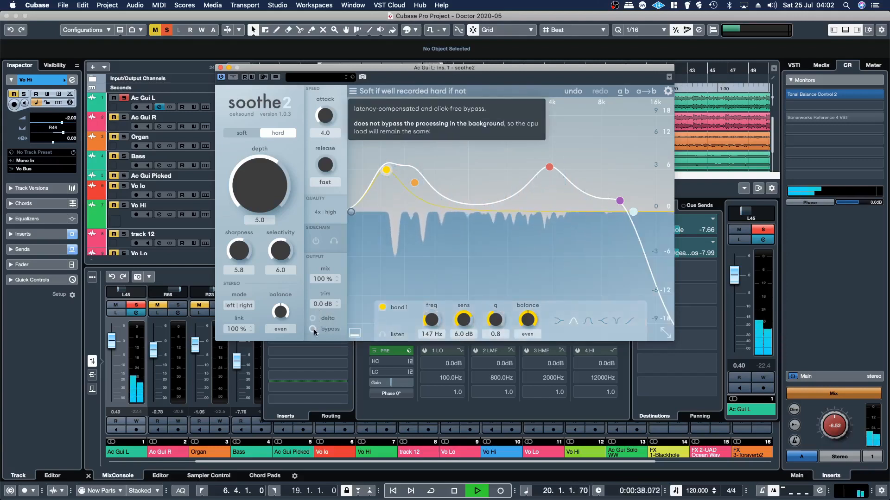
- Compare Ac Gui L with soothe2 bypassed and active twice during playback, leaving bypass off
{"action": "left_click", "coordinate": [313, 329]}
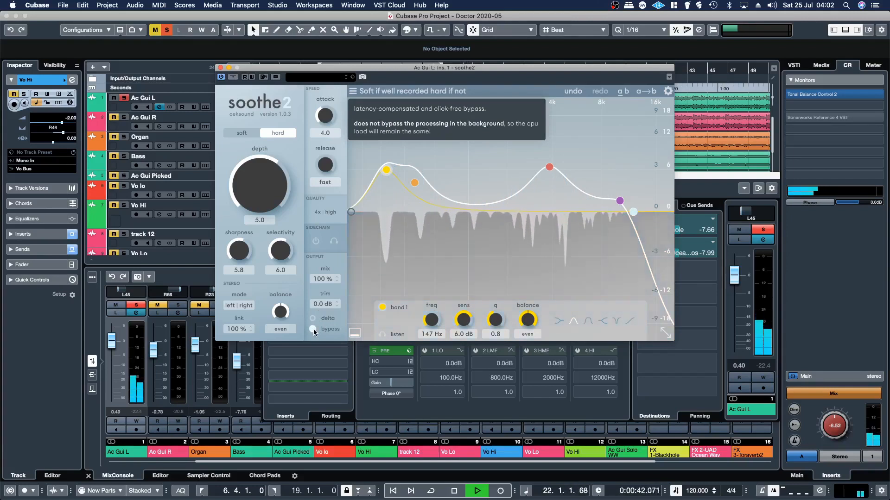
{"action": "left_click", "coordinate": [313, 329]}
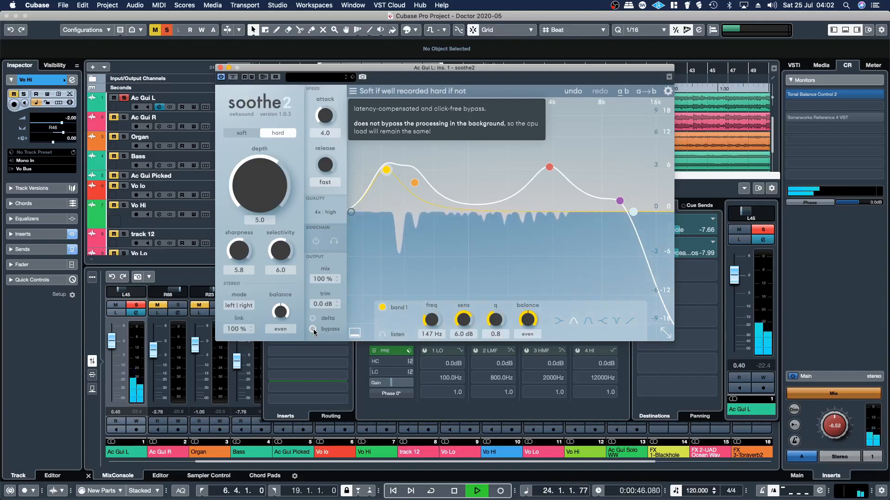
{"action": "left_click", "coordinate": [313, 329]}
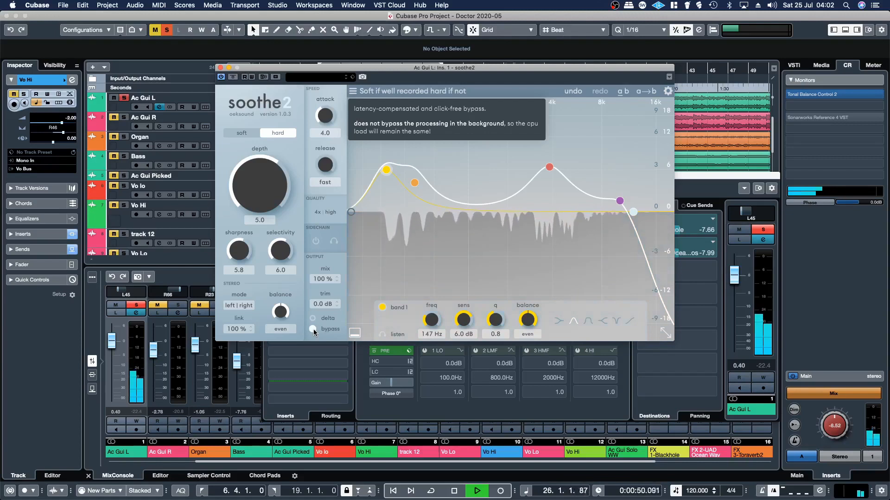
{"action": "left_click", "coordinate": [314, 329]}
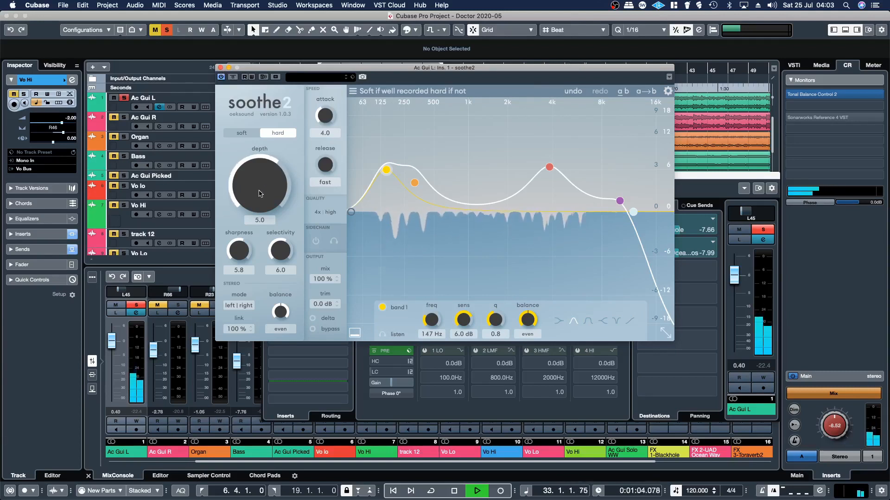
- Set the soothe2 depth on Ac Gui L to 6.2 and close the plug-in window
{"action": "left_click_drag", "start_coordinate": [252, 199], "coordinate": [250, 180]}
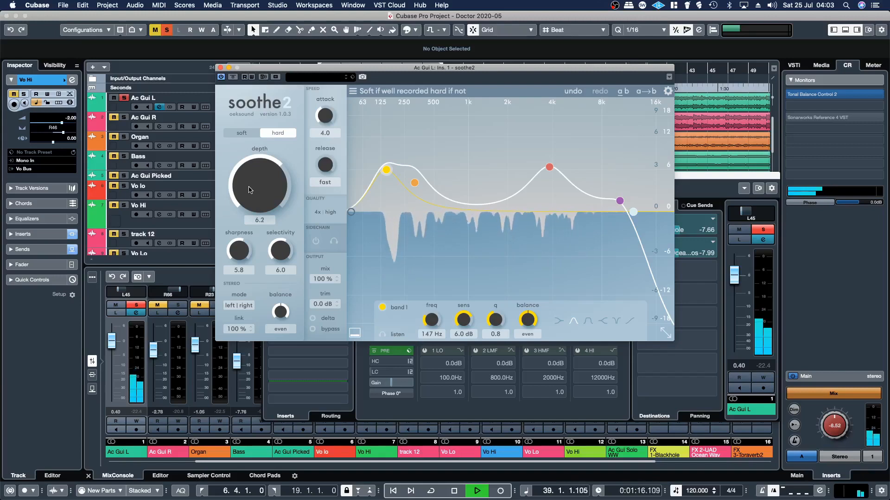
{"action": "left_click", "coordinate": [220, 68]}
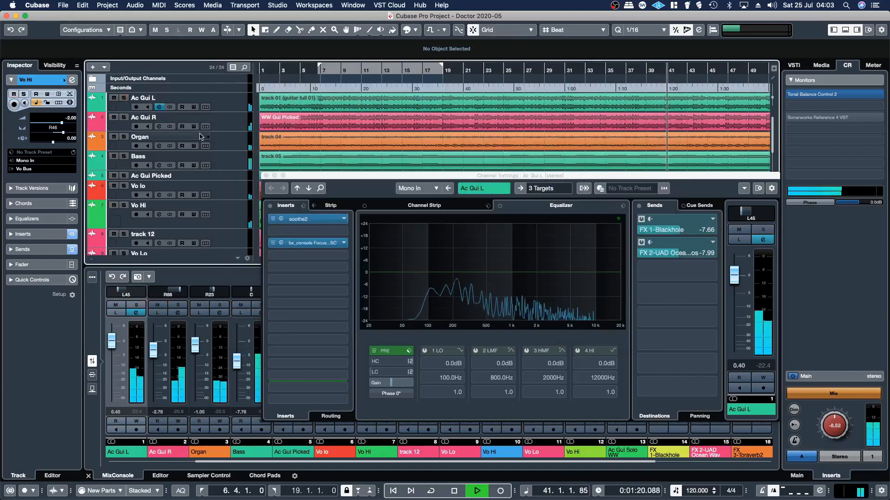
- Stop playback, close the Ac Gui L channel settings and insert soothe2 in the first insert slot of Ac Gui R
{"action": "key", "text": "space"}
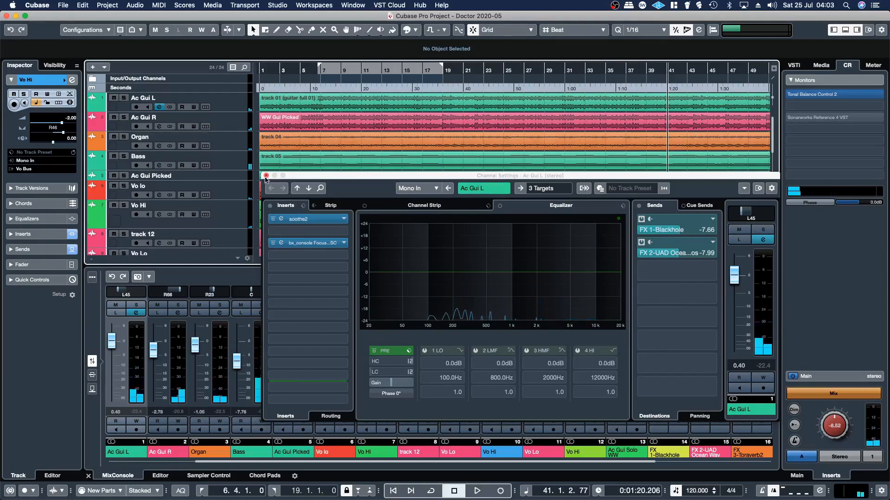
{"action": "left_click", "coordinate": [266, 176]}
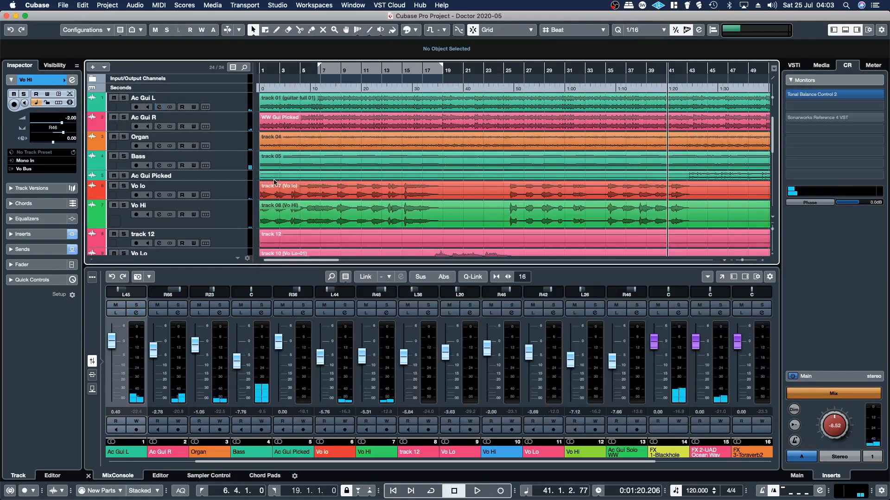
{"action": "left_click", "coordinate": [159, 127]}
{"action": "left_click", "coordinate": [344, 220]}
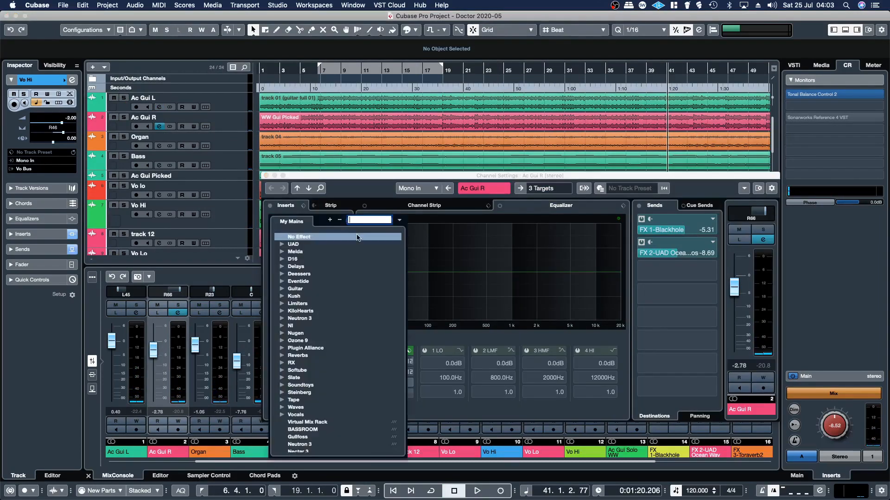
{"action": "scroll", "coordinate": [347, 318], "scroll_direction": "down", "scroll_amount": 5}
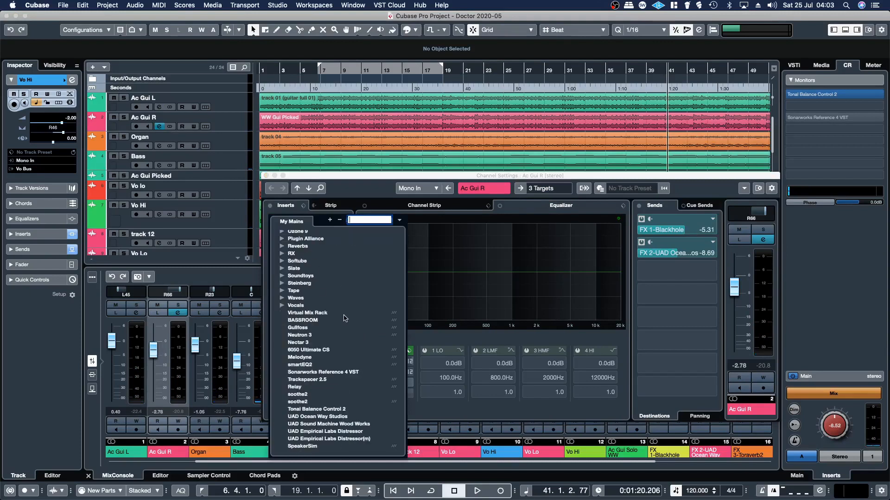
{"action": "left_click", "coordinate": [299, 395]}
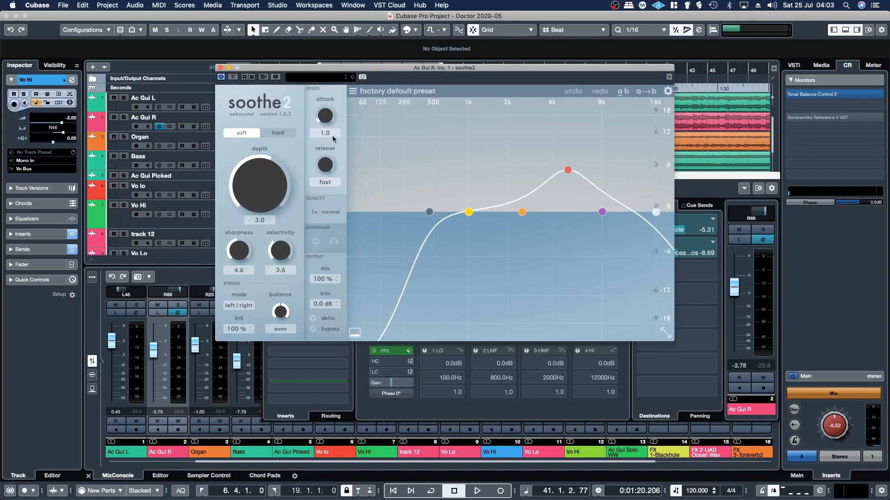
- With Ac Gui R soloed during playback, load soothe2's acoustic guitar preset "Soft if well recorded hard if not" in hard mode
{"action": "key", "text": "space"}
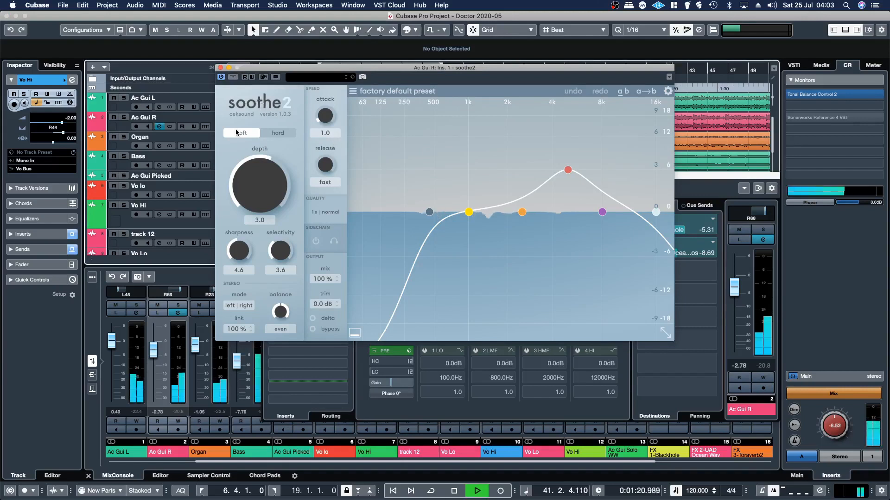
{"action": "left_click", "coordinate": [124, 117]}
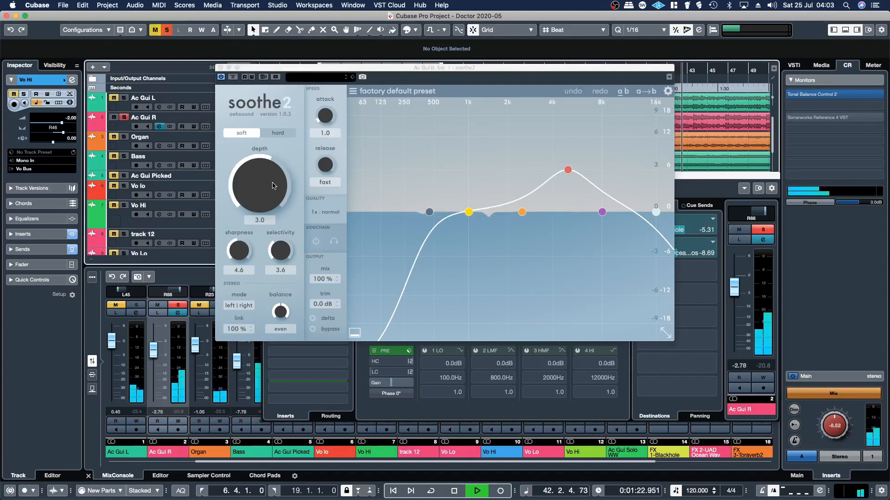
{"action": "left_click", "coordinate": [389, 91]}
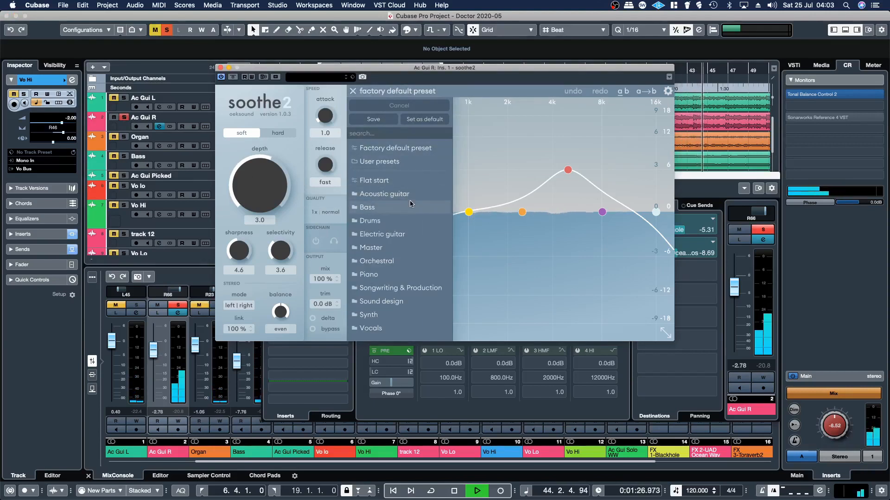
{"action": "left_click", "coordinate": [395, 196]}
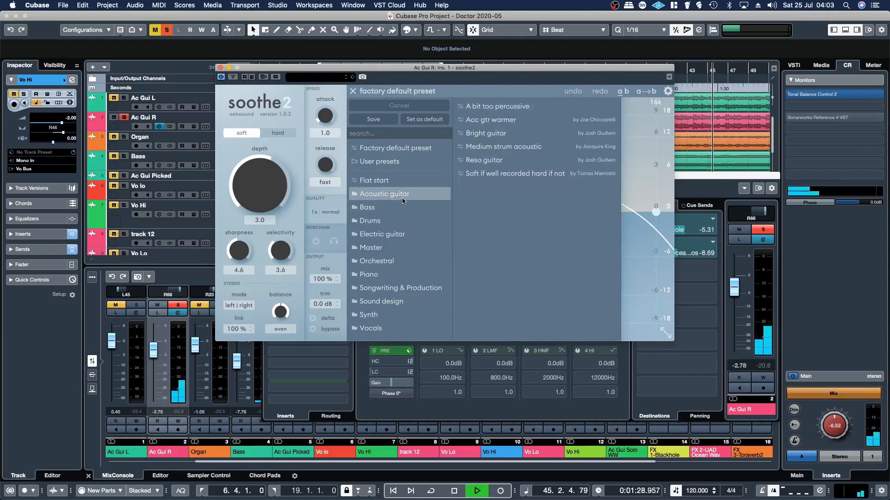
{"action": "left_click", "coordinate": [514, 173]}
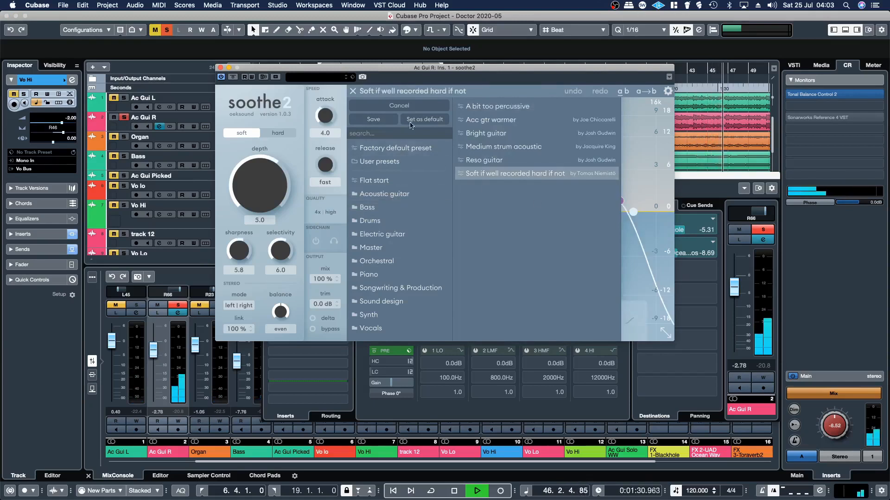
{"action": "left_click", "coordinate": [352, 90]}
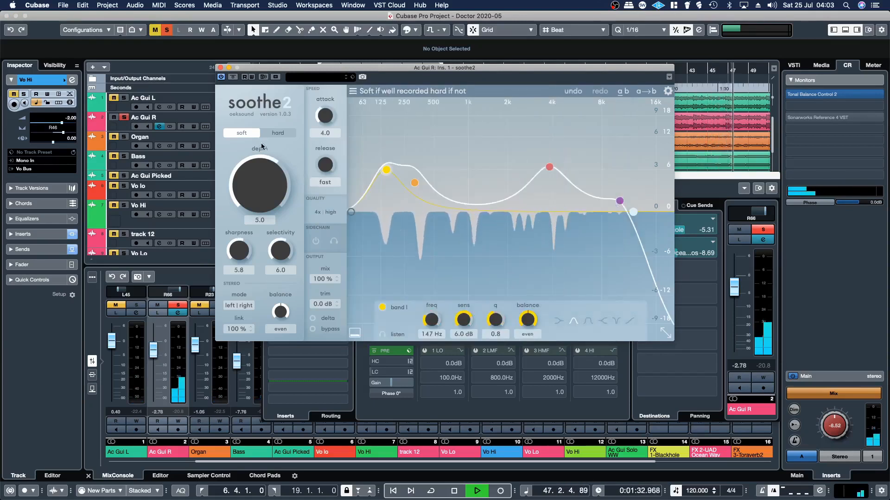
{"action": "left_click", "coordinate": [278, 133]}
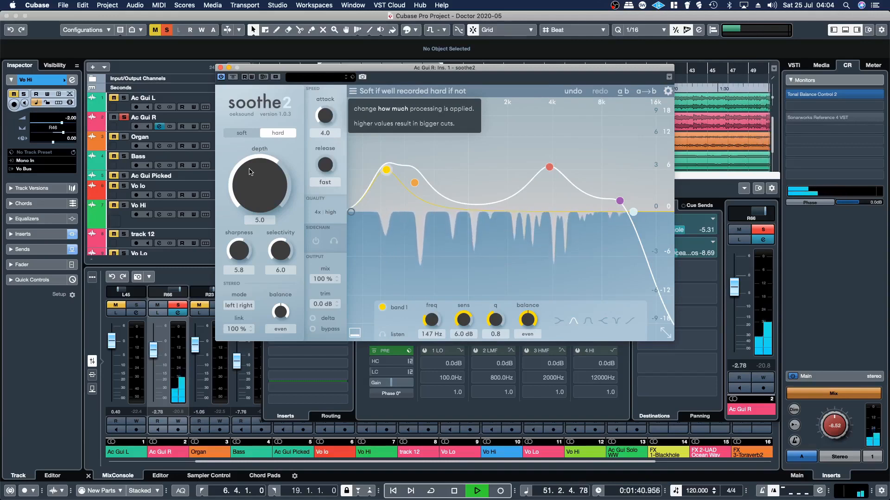
- Listen to soothe2's delta and bypassed signal on Ac Gui R, leave both off, and close its windows with the track unsoloed
{"action": "left_click", "coordinate": [313, 318]}
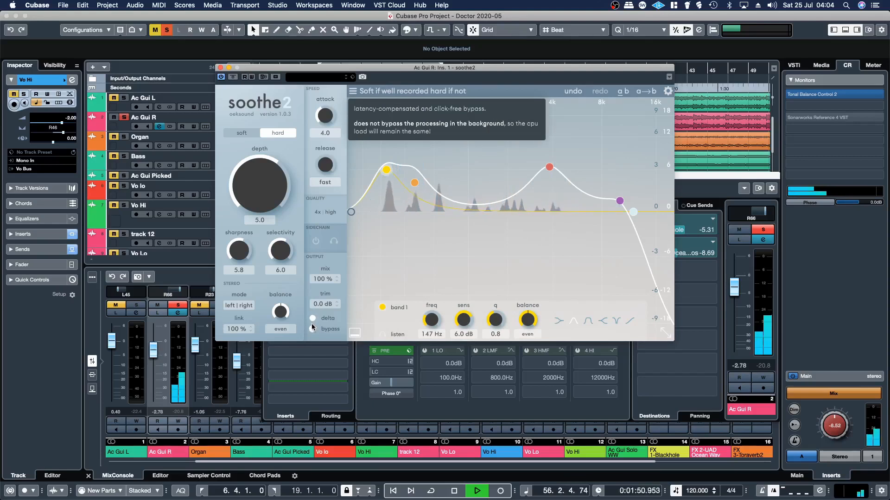
{"action": "left_click", "coordinate": [312, 329]}
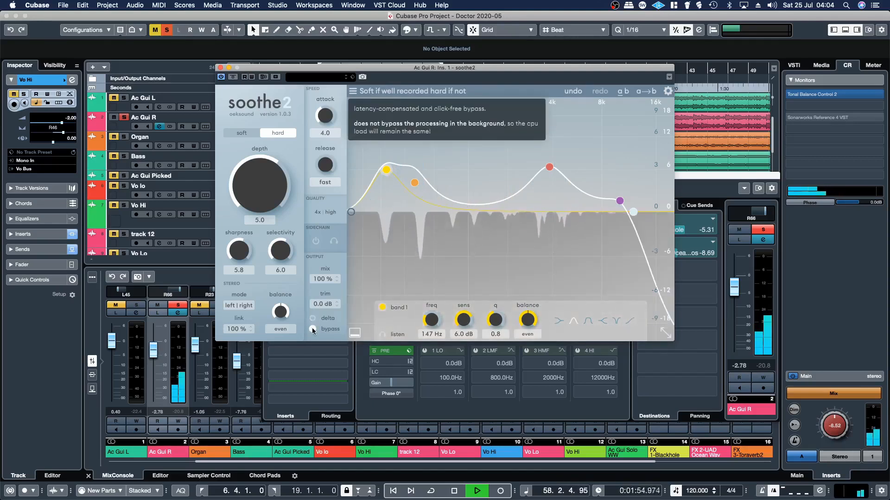
{"action": "left_click", "coordinate": [312, 328]}
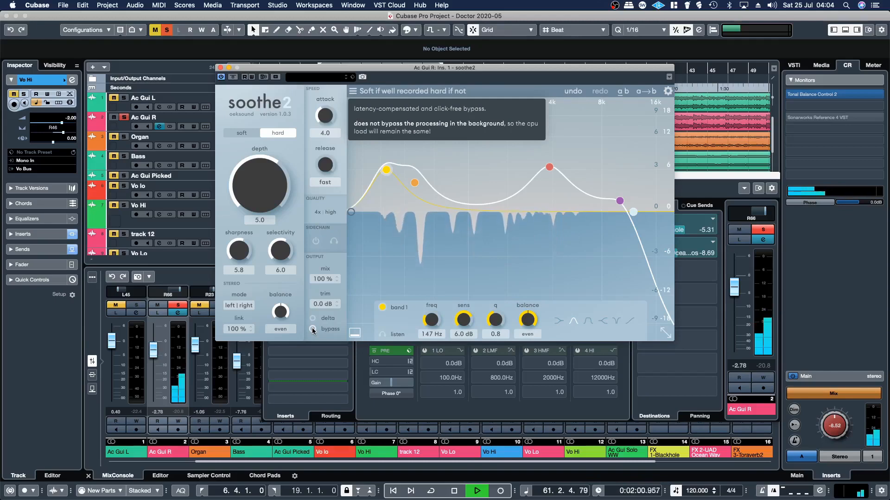
{"action": "left_click", "coordinate": [220, 67]}
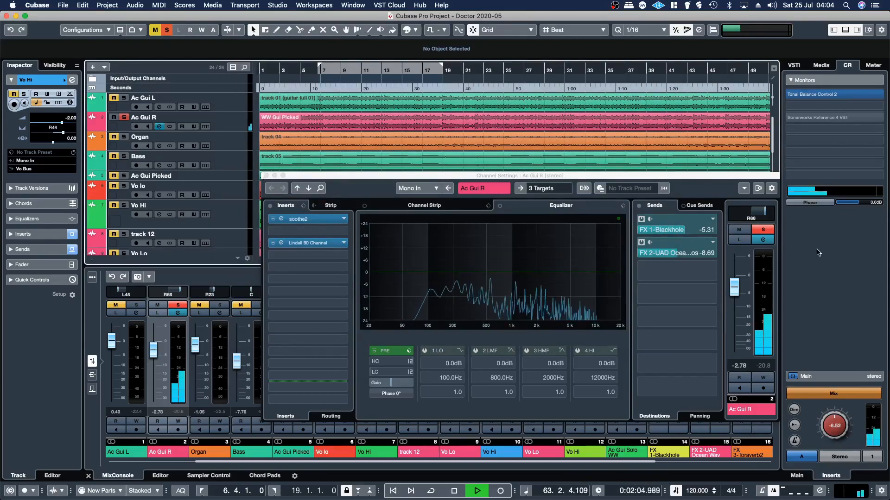
{"action": "left_click", "coordinate": [266, 175]}
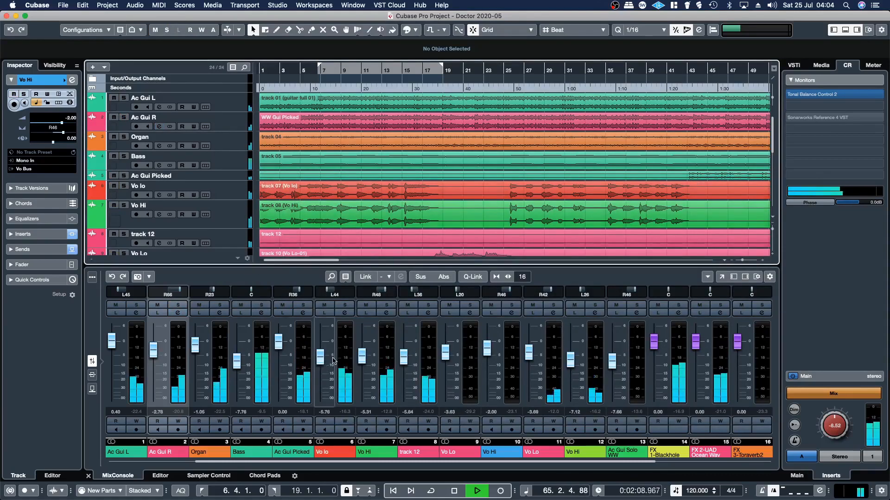
- Solo the Bass track and insert soothe2 in its first insert slot
{"action": "left_click", "coordinate": [261, 306]}
{"action": "left_click", "coordinate": [261, 313]}
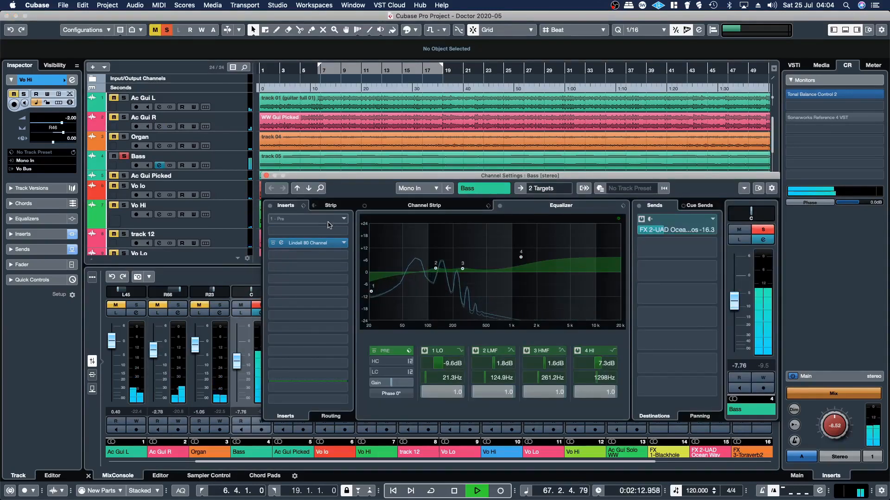
{"action": "left_click", "coordinate": [328, 224]}
{"action": "scroll", "coordinate": [333, 378], "scroll_direction": "down", "scroll_amount": 5}
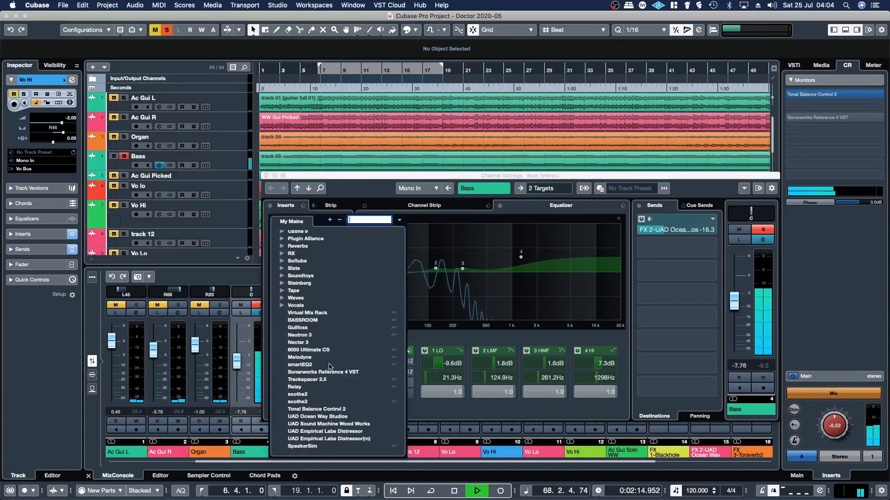
{"action": "left_click", "coordinate": [304, 396]}
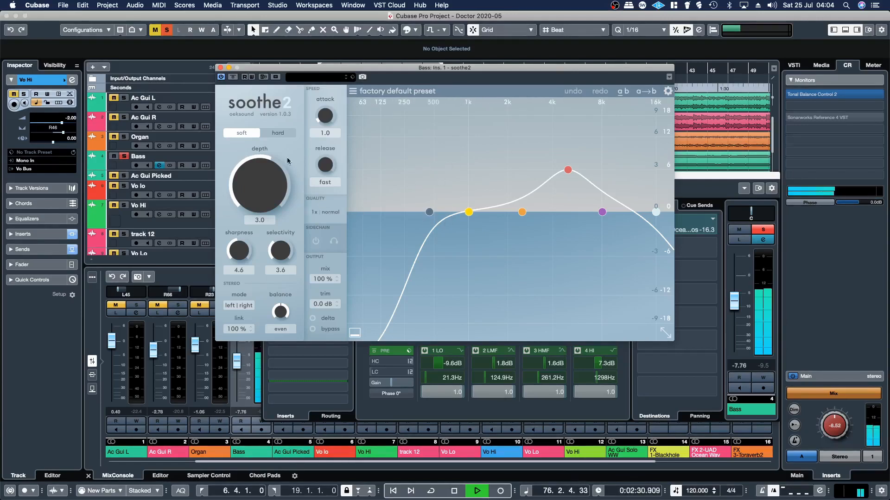
- Try soothe2's bass preset "De-mudding the bass" with depth 8.2 while playing the Bass from the project start
{"action": "left_click", "coordinate": [352, 91]}
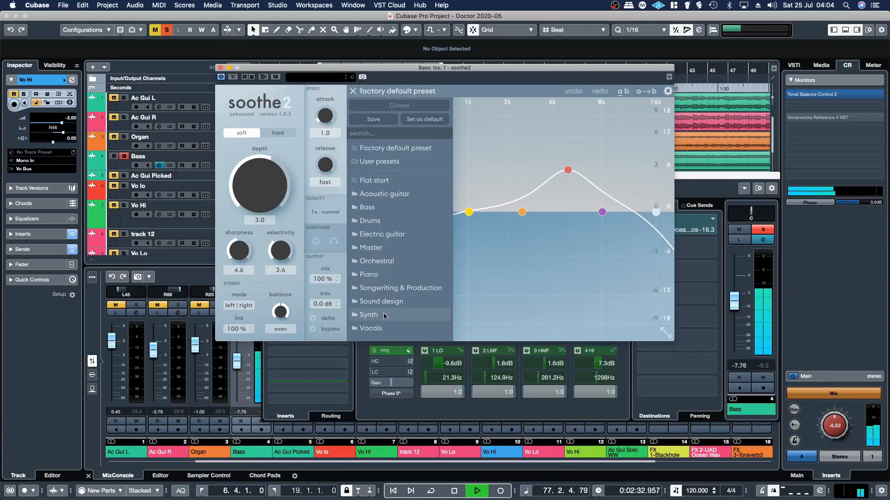
{"action": "left_click", "coordinate": [366, 207]}
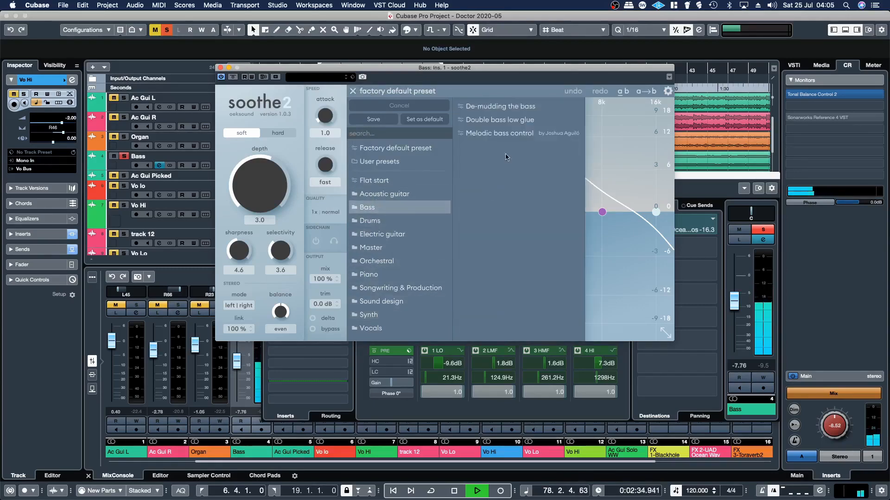
{"action": "left_click", "coordinate": [498, 106]}
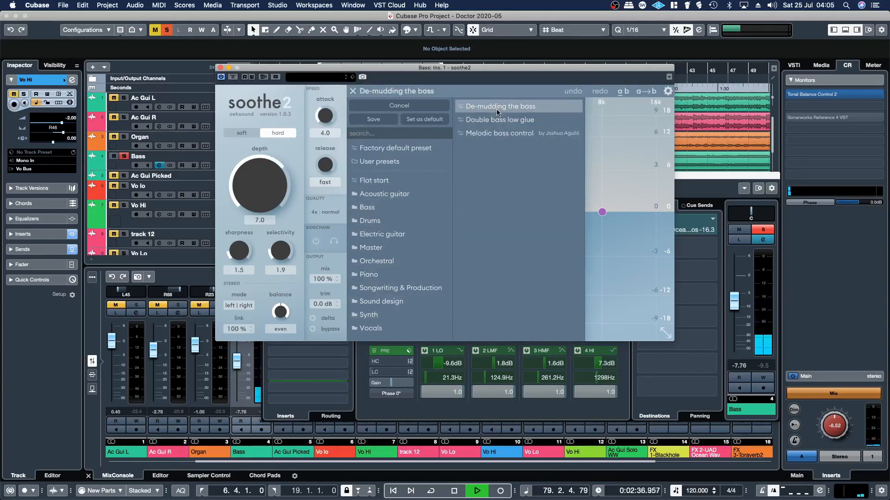
{"action": "left_click", "coordinate": [393, 490]}
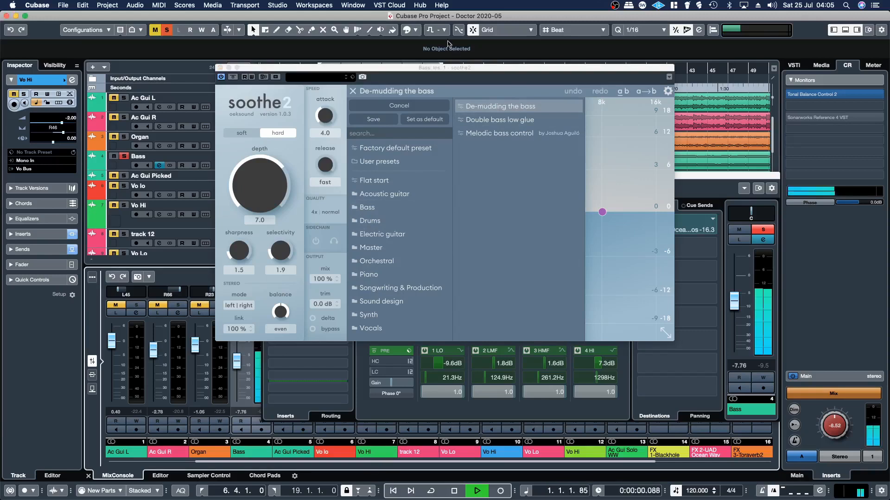
{"action": "left_click", "coordinate": [402, 92]}
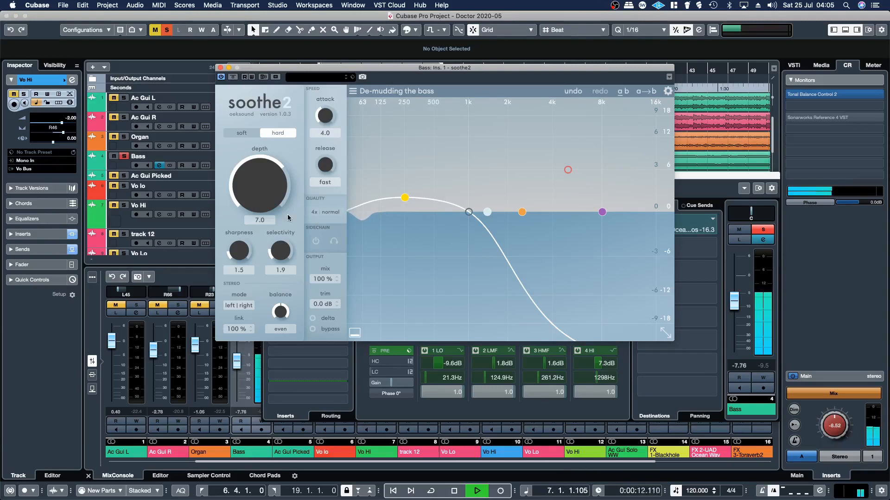
{"action": "left_click_drag", "start_coordinate": [255, 198], "coordinate": [253, 190]}
- Load soothe2's bass preset "Double bass low glue" on the Bass track
{"action": "left_click", "coordinate": [378, 95]}
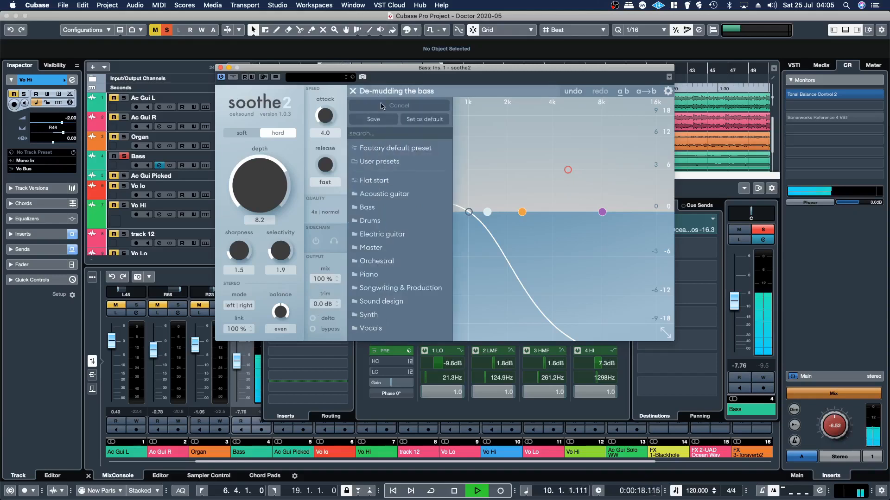
{"action": "left_click", "coordinate": [391, 210]}
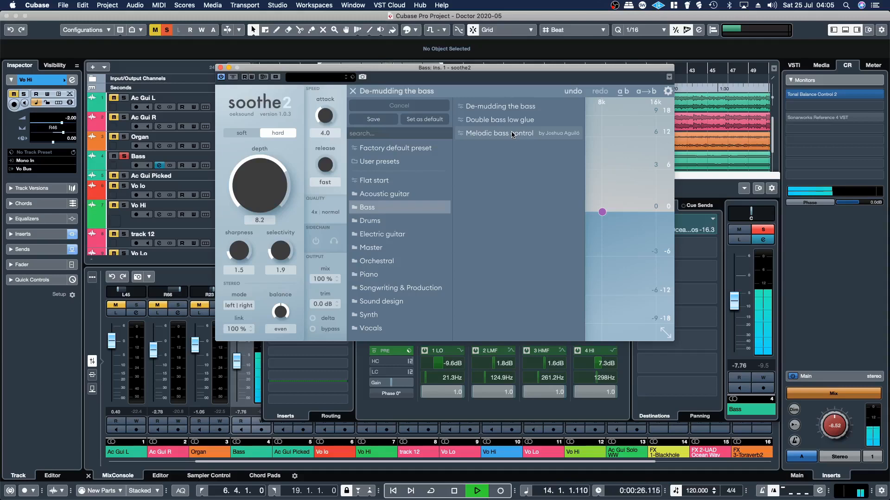
{"action": "left_click", "coordinate": [505, 119]}
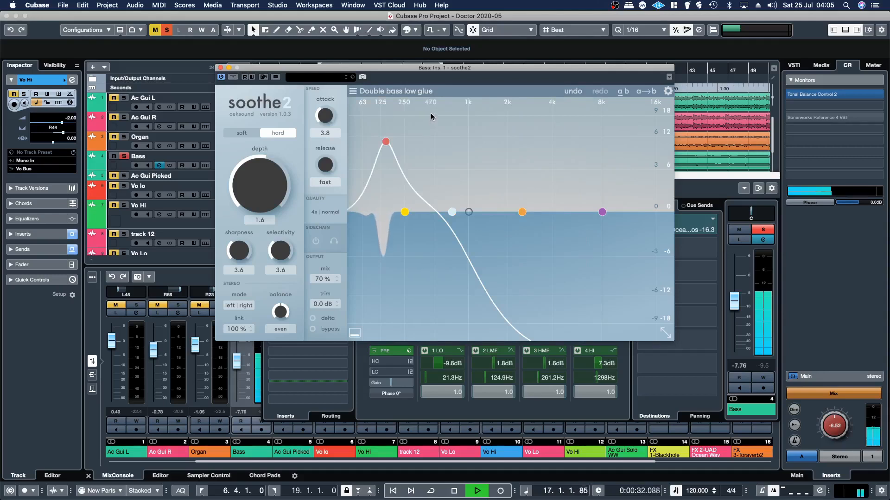
- Listen to soothe2's delta signal on the Bass twice during playback, leaving delta off
{"action": "left_click", "coordinate": [313, 319]}
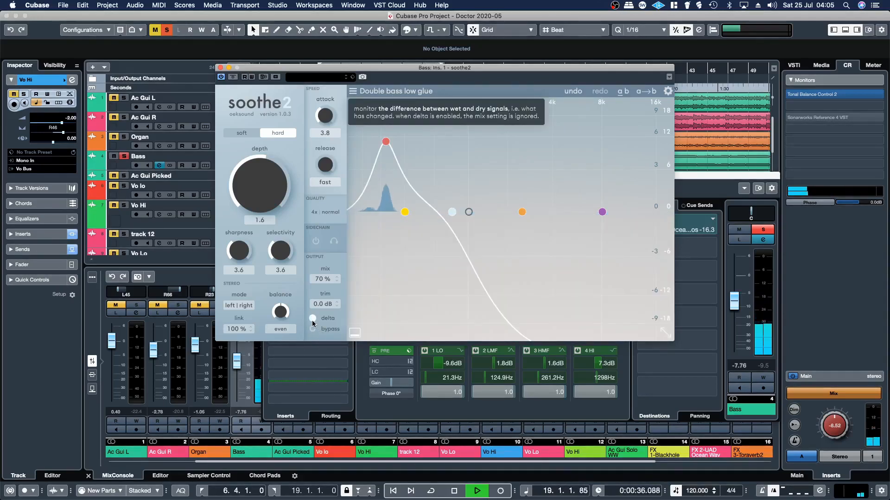
{"action": "left_click", "coordinate": [313, 320]}
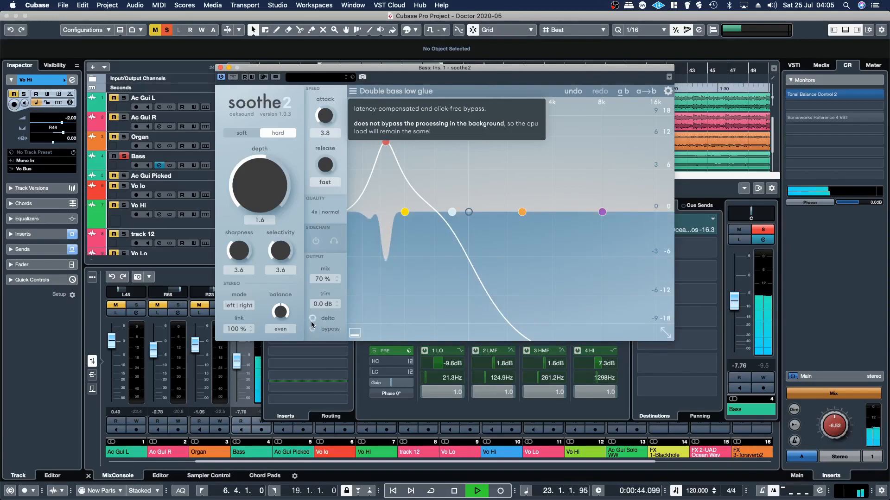
{"action": "left_click", "coordinate": [313, 320]}
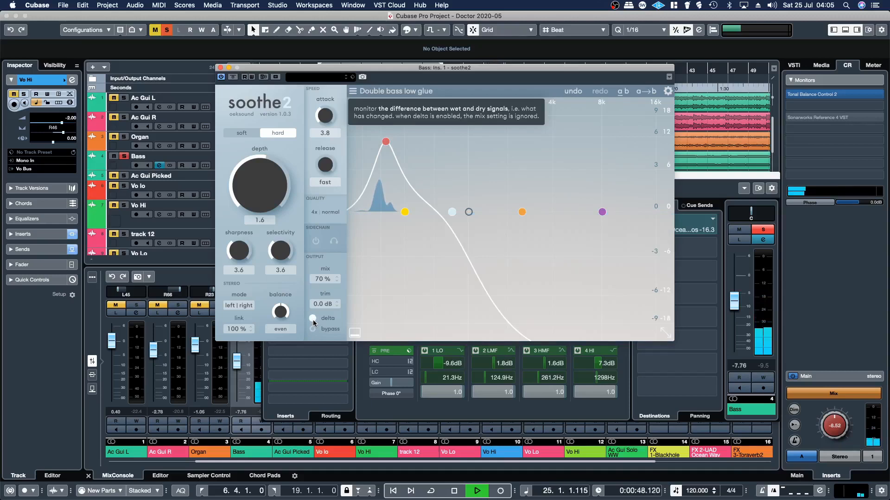
{"action": "left_click", "coordinate": [313, 319]}
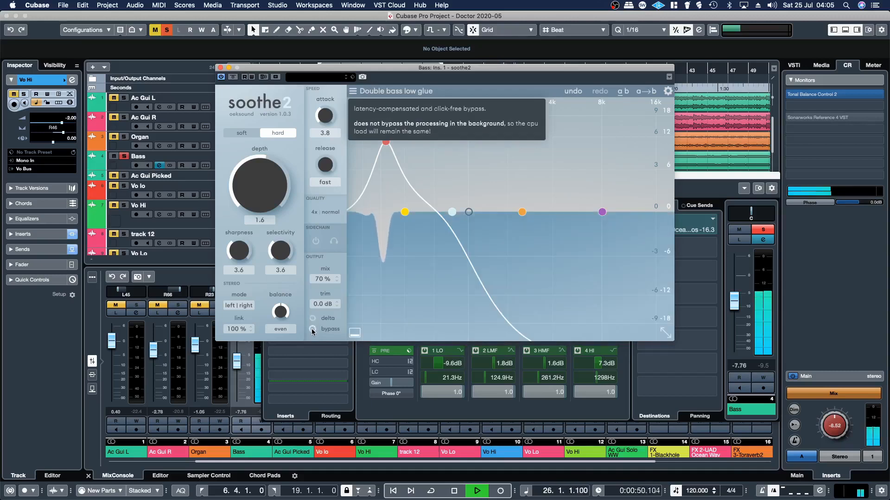
- Compare the Bass with soothe2 bypassed and active during playback, leaving bypass off
{"action": "left_click", "coordinate": [313, 329]}
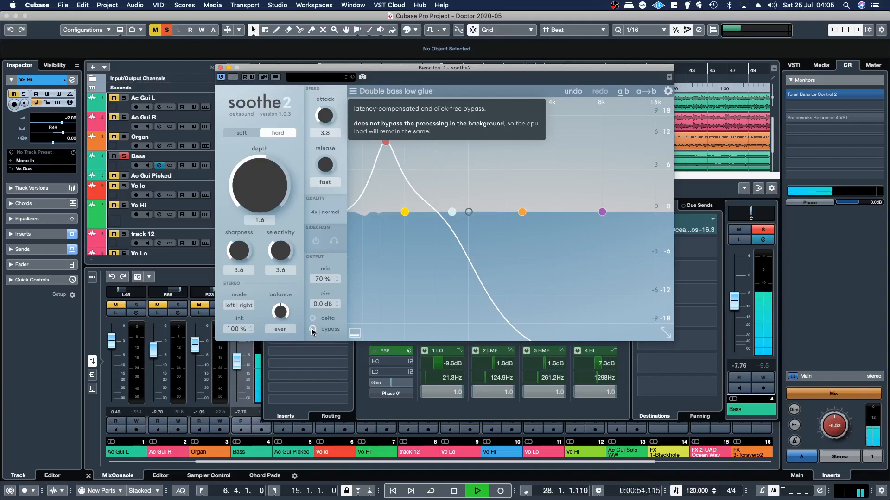
{"action": "left_click", "coordinate": [313, 329]}
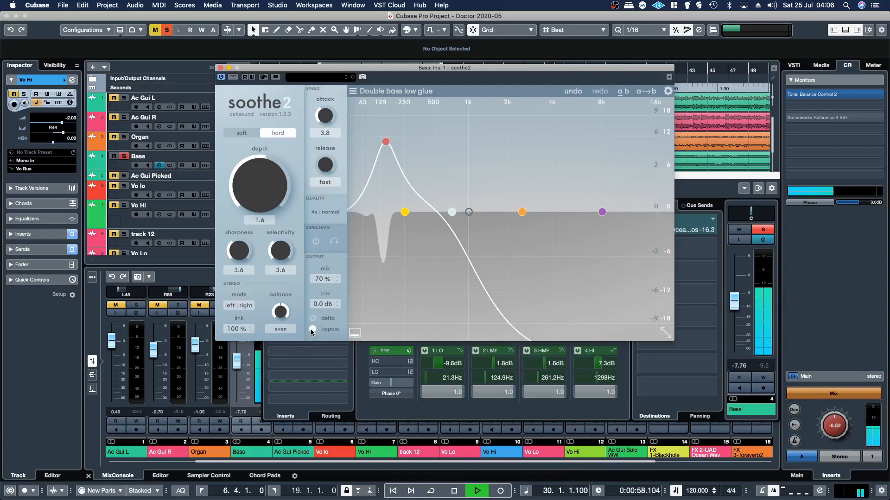
{"action": "left_click", "coordinate": [313, 329]}
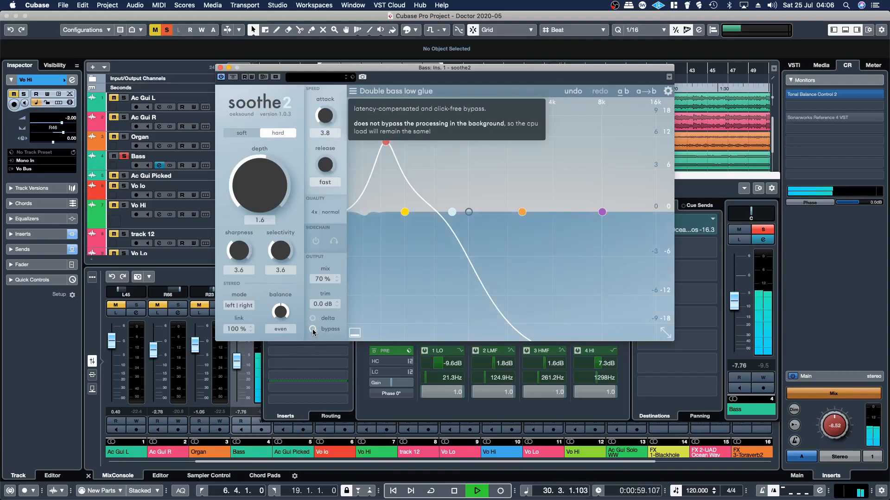
- Unsolo the Bass, raise its channel volume to -6.90 dB and close its plug-in and channel settings windows
{"action": "left_click", "coordinate": [221, 68]}
{"action": "key", "text": "s"}
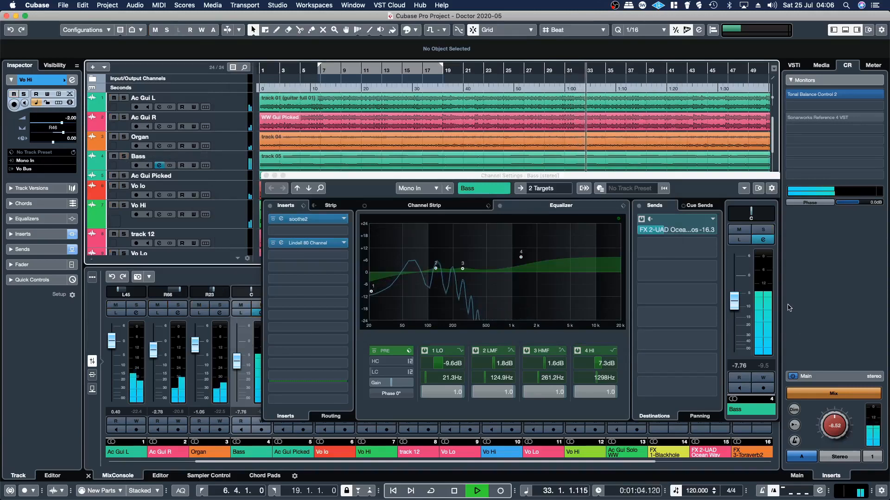
{"action": "left_click_drag", "start_coordinate": [733, 307], "coordinate": [733, 304]}
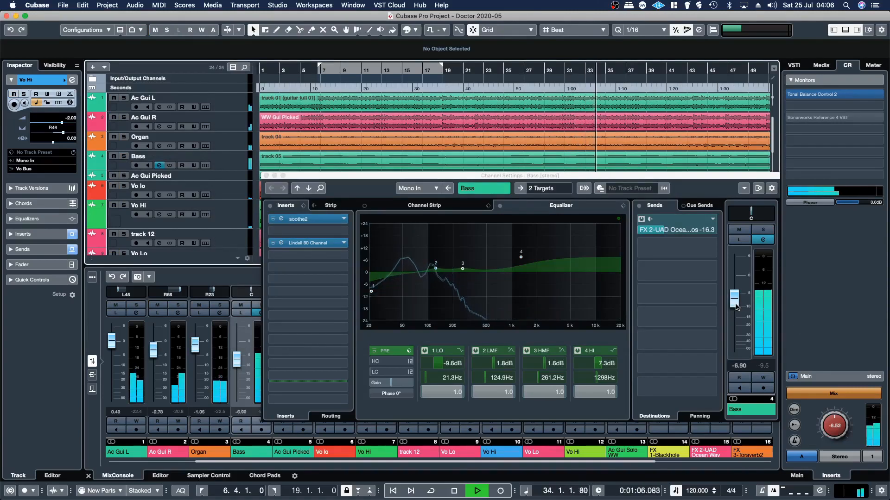
{"action": "left_click", "coordinate": [266, 175]}
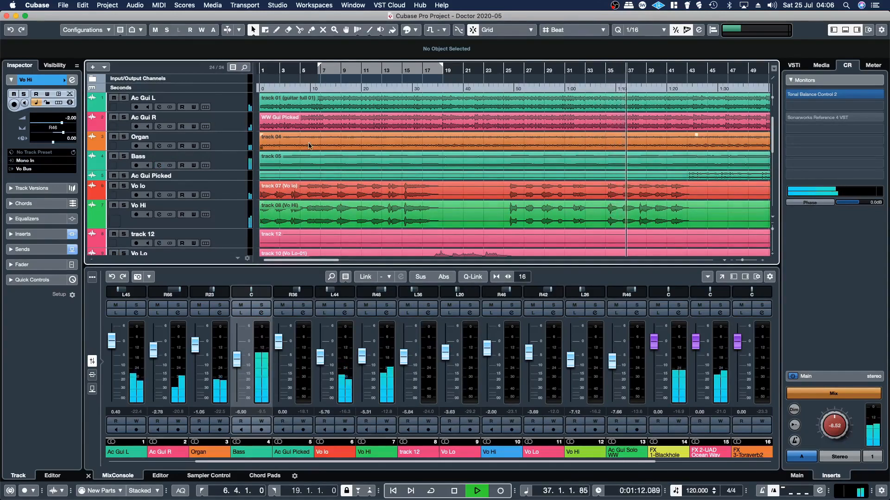
- Insert soothe2 in the first insert slot of the Ac Gui Solo WW track
{"action": "scroll", "coordinate": [309, 145], "scroll_direction": "down", "scroll_amount": 2}
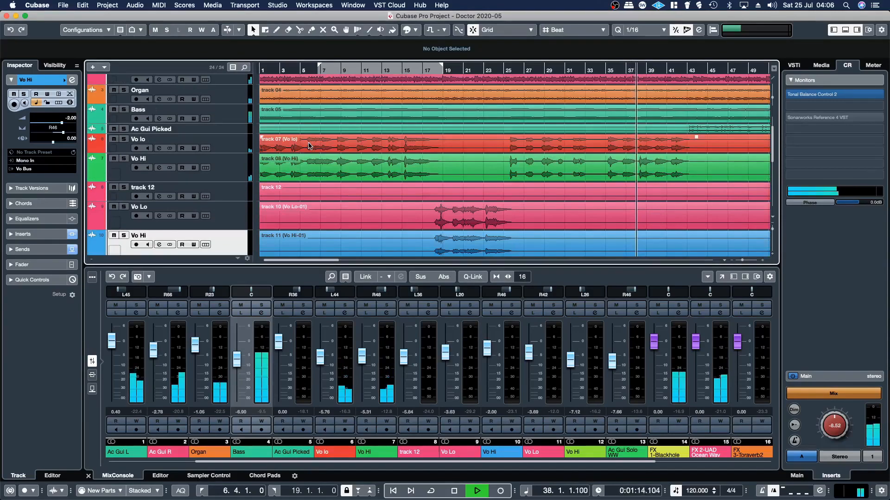
{"action": "scroll", "coordinate": [309, 145], "scroll_direction": "down", "scroll_amount": 1}
{"action": "scroll", "coordinate": [309, 146], "scroll_direction": "down", "scroll_amount": 1}
{"action": "left_click_drag", "start_coordinate": [297, 260], "coordinate": [344, 272]}
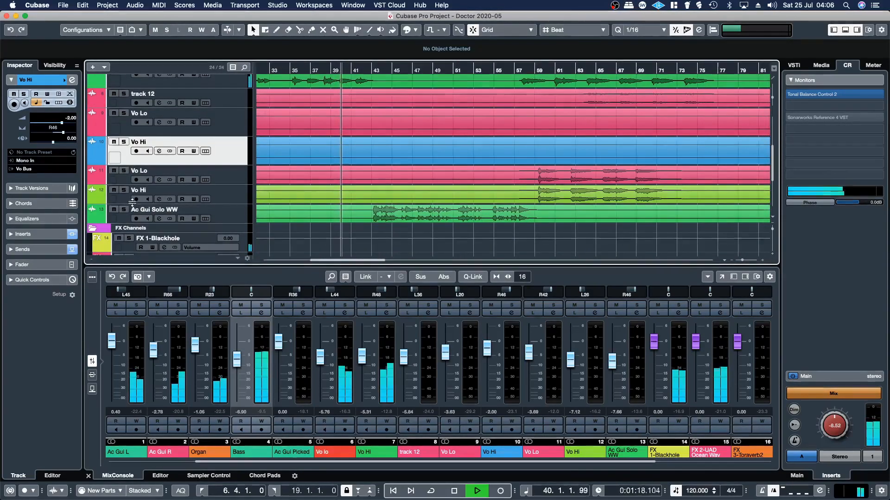
{"action": "left_click", "coordinate": [159, 219]}
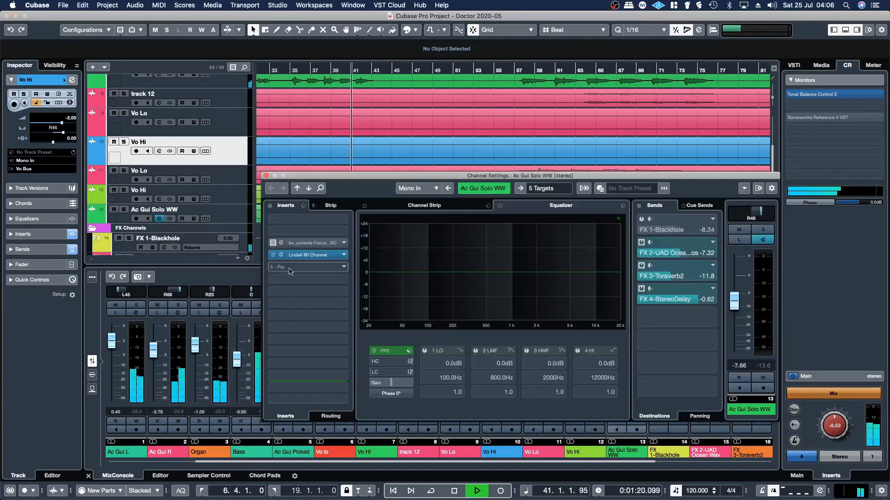
{"action": "left_click", "coordinate": [342, 223]}
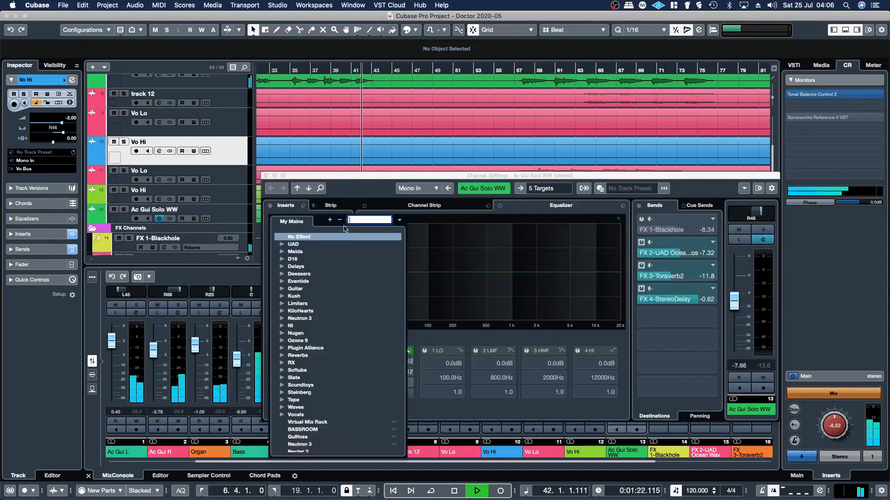
{"action": "scroll", "coordinate": [333, 325], "scroll_direction": "down", "scroll_amount": 5}
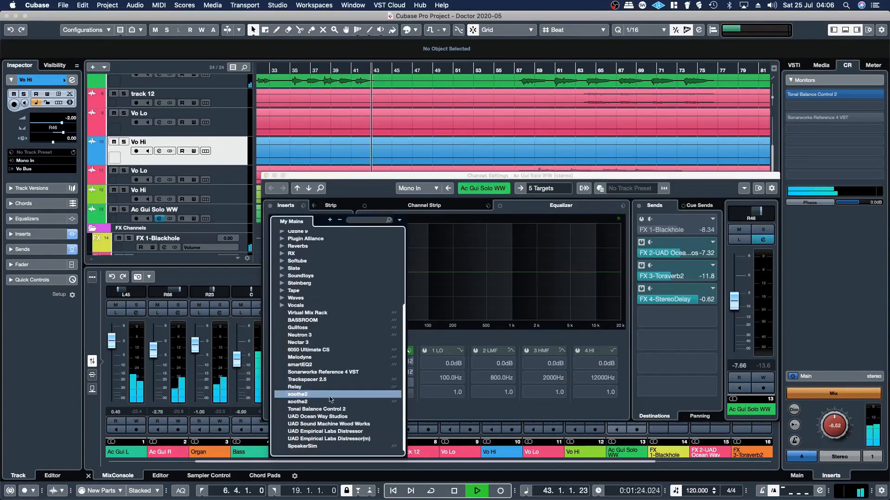
{"action": "left_click", "coordinate": [305, 401]}
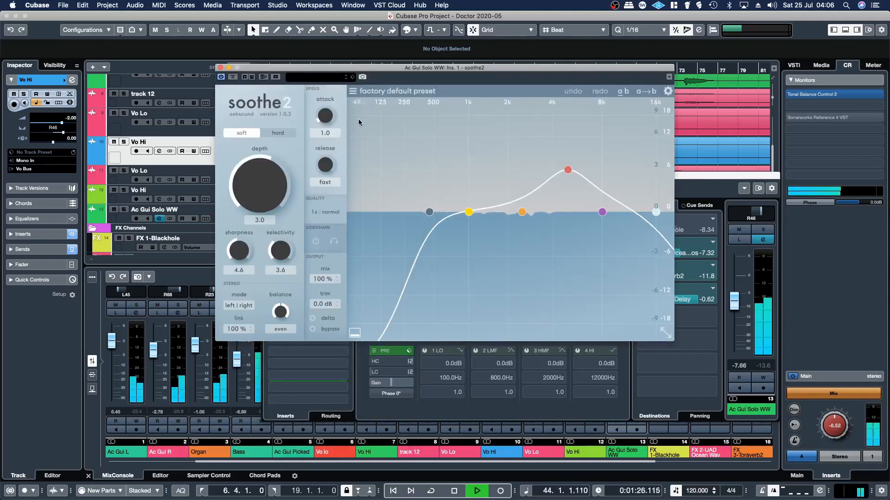
- Load soothe2's acoustic guitar preset "Soft if well recorded hard if not" on Ac Gui Solo WW and set the depth to 3.6
{"action": "left_click", "coordinate": [353, 91]}
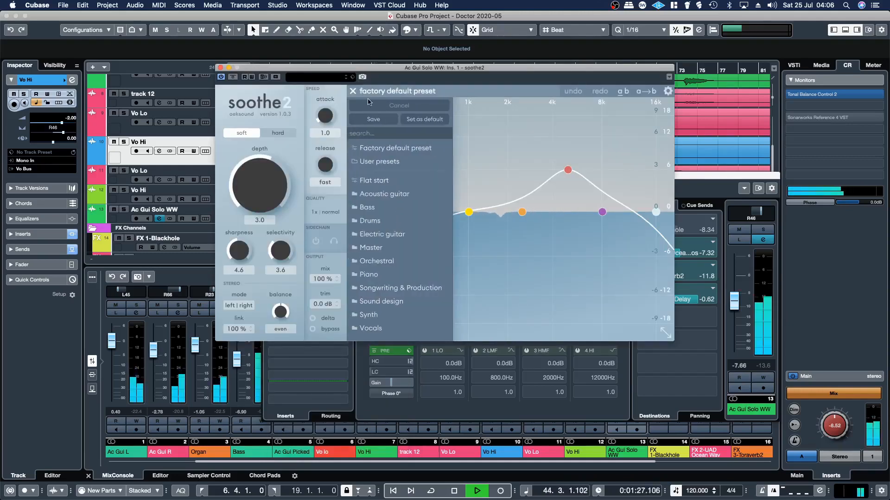
{"action": "left_click", "coordinate": [380, 193]}
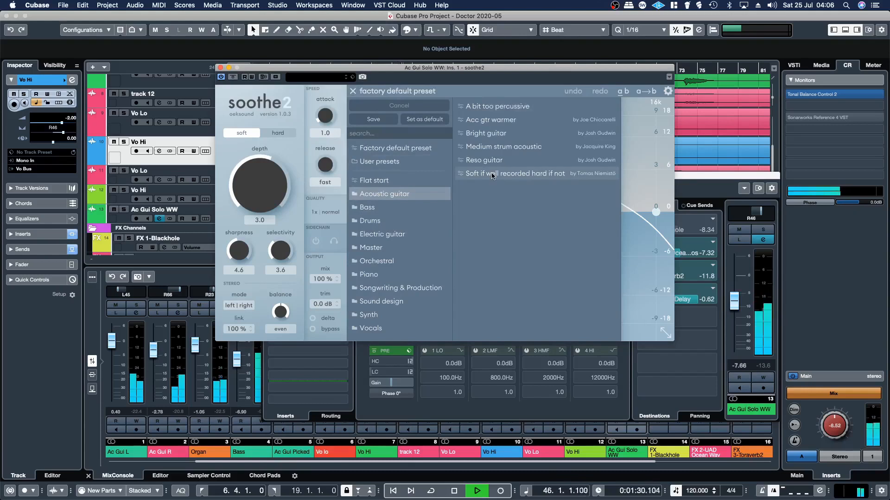
{"action": "left_click", "coordinate": [492, 174]}
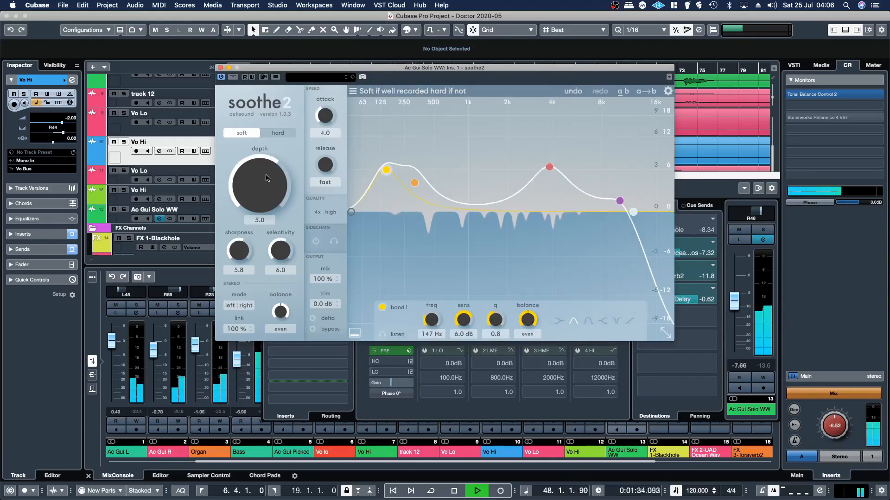
{"action": "left_click_drag", "start_coordinate": [266, 176], "coordinate": [265, 183]}
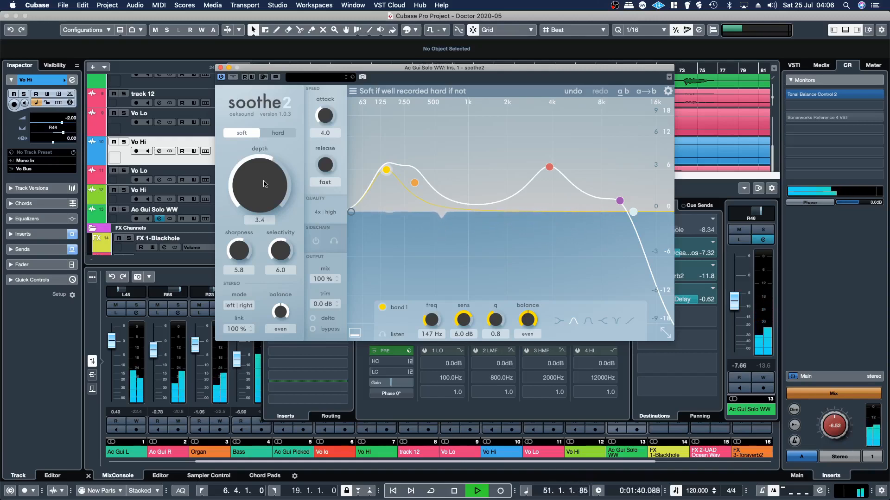
{"action": "left_click_drag", "start_coordinate": [265, 184], "coordinate": [265, 184]}
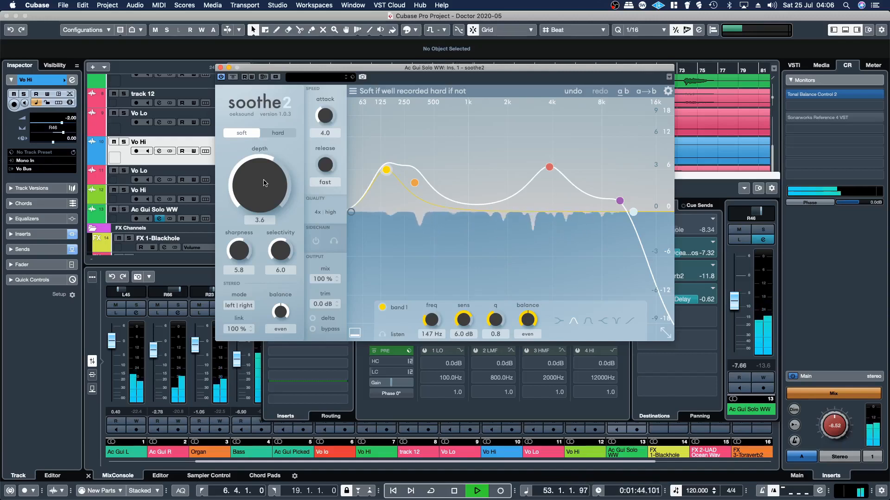
{"action": "left_click", "coordinate": [220, 68]}
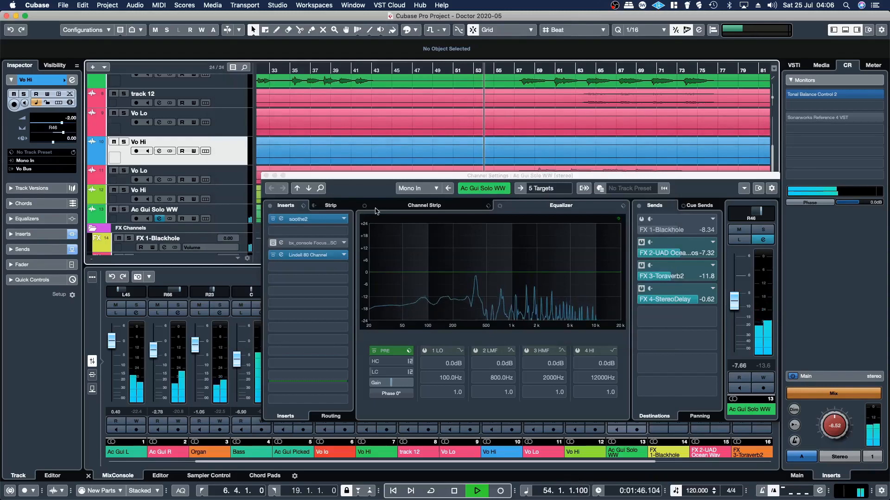
{"action": "left_click", "coordinate": [266, 176]}
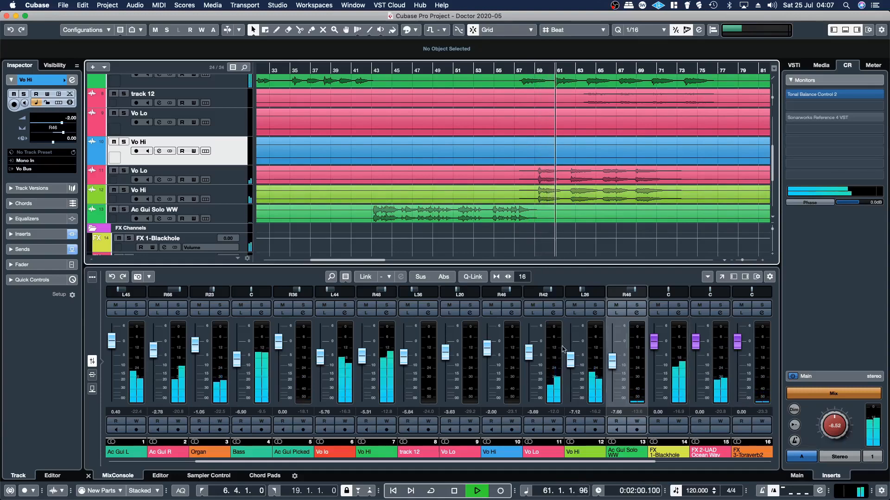
- Open soothe2 on the Vo Bus and set its depth to 6.1
{"action": "left_click", "coordinate": [596, 465]}
{"action": "scroll", "coordinate": [597, 466], "scroll_direction": "right", "scroll_amount": 4}
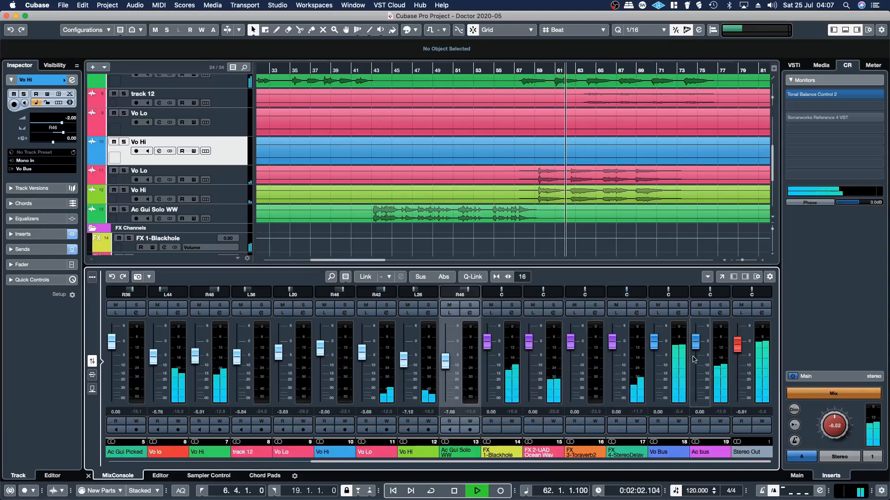
{"action": "left_click", "coordinate": [679, 314]}
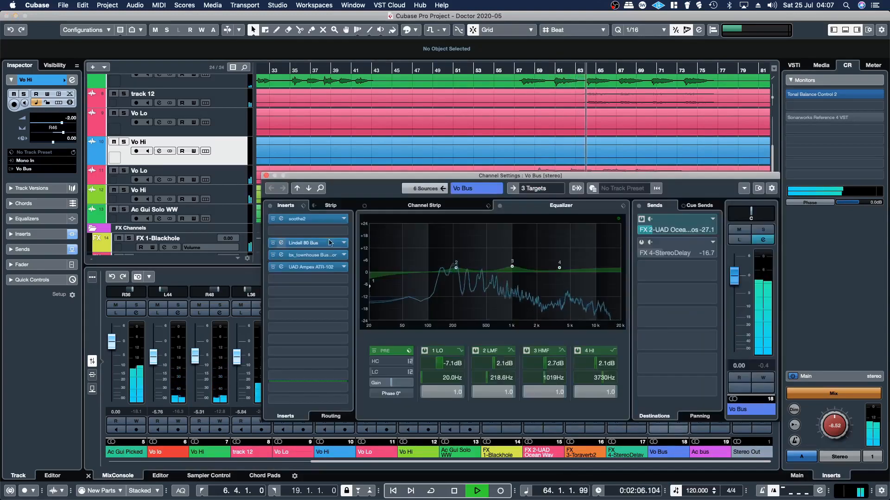
{"action": "left_click", "coordinate": [308, 222]}
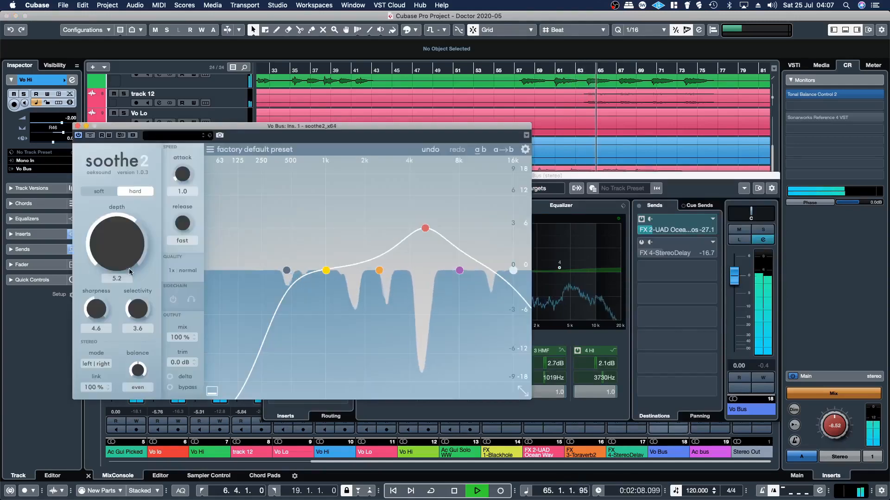
{"action": "left_click_drag", "start_coordinate": [122, 261], "coordinate": [121, 260]}
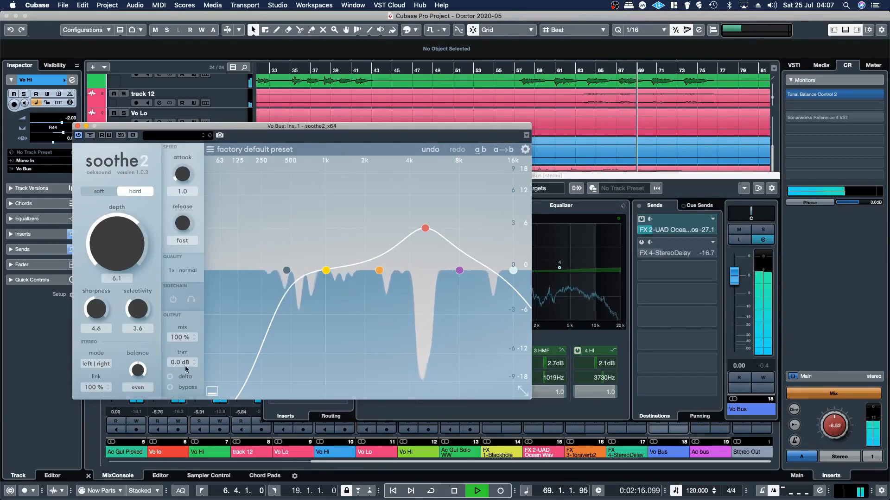
- Compare the Vo Bus with soothe2 bypassed and active, leaving bypass off, close its windows and stop playback
{"action": "left_click", "coordinate": [170, 389]}
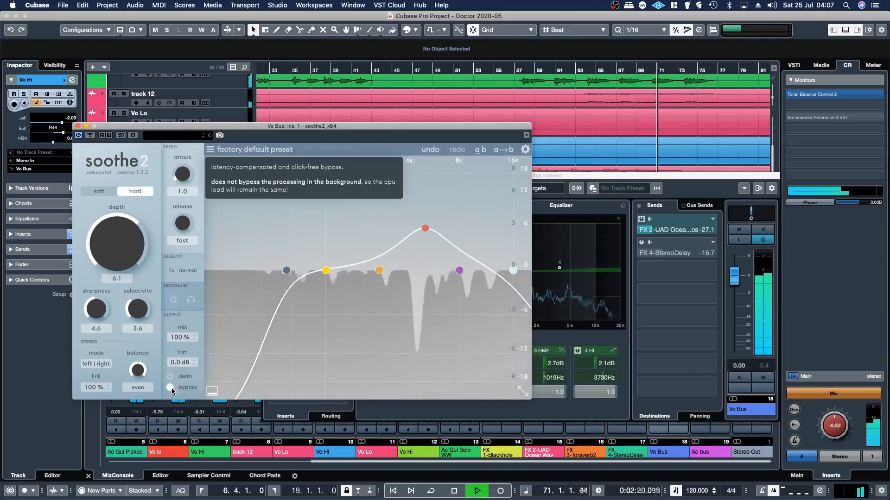
{"action": "left_click", "coordinate": [171, 388]}
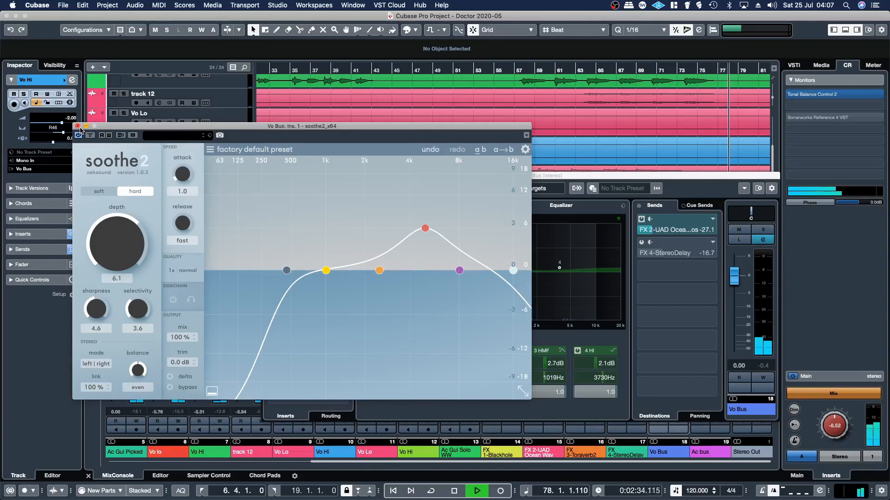
{"action": "left_click", "coordinate": [77, 126]}
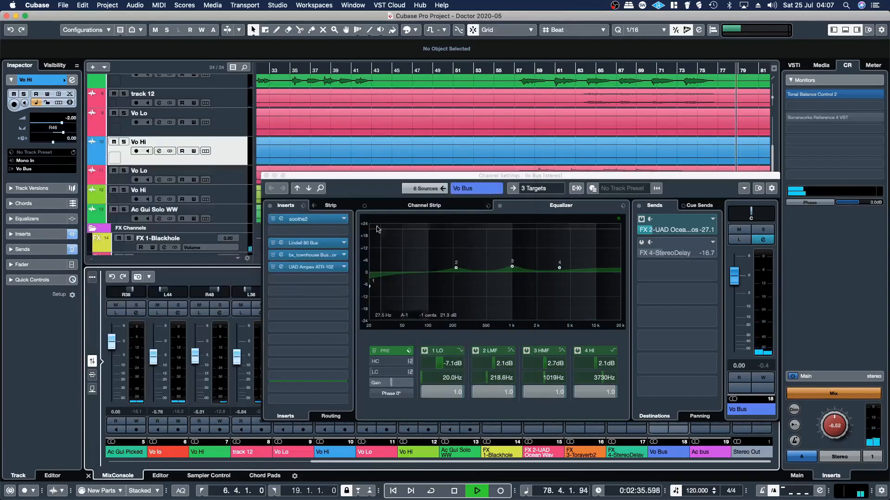
{"action": "left_click", "coordinate": [267, 176]}
{"action": "key", "text": "space"}
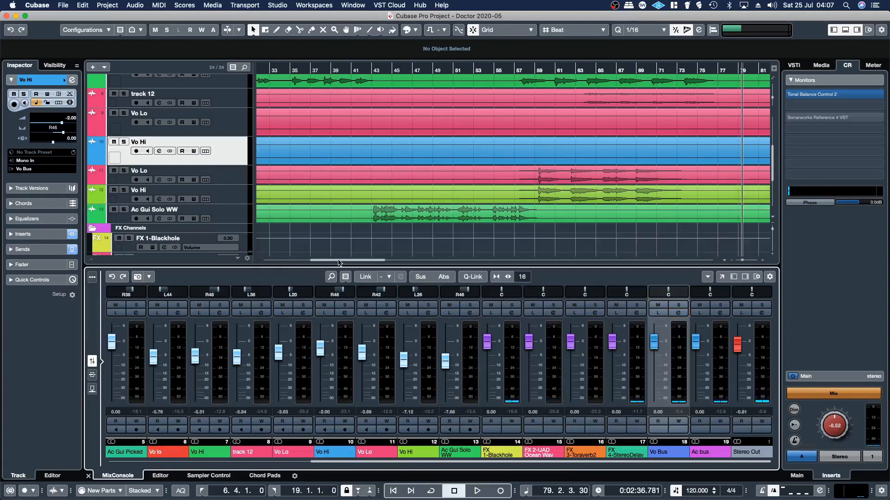
{"action": "left_click_drag", "start_coordinate": [332, 261], "coordinate": [346, 262]}
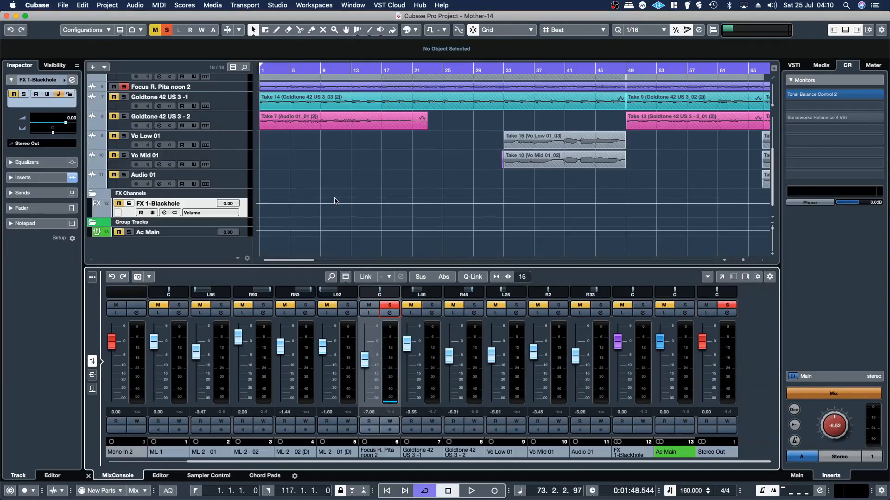
- Play the Mother-14 project from the start and insert soothe2 in the first slot of the soloed Focus R. Pita noon 2 track
{"action": "scroll", "coordinate": [336, 201], "scroll_direction": "up", "scroll_amount": 5}
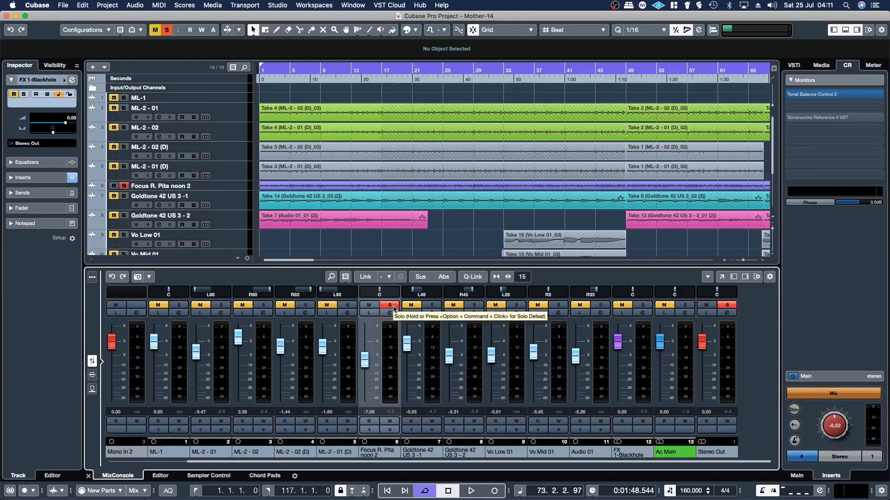
{"action": "key", "text": "space"}
{"action": "left_click", "coordinate": [387, 491]}
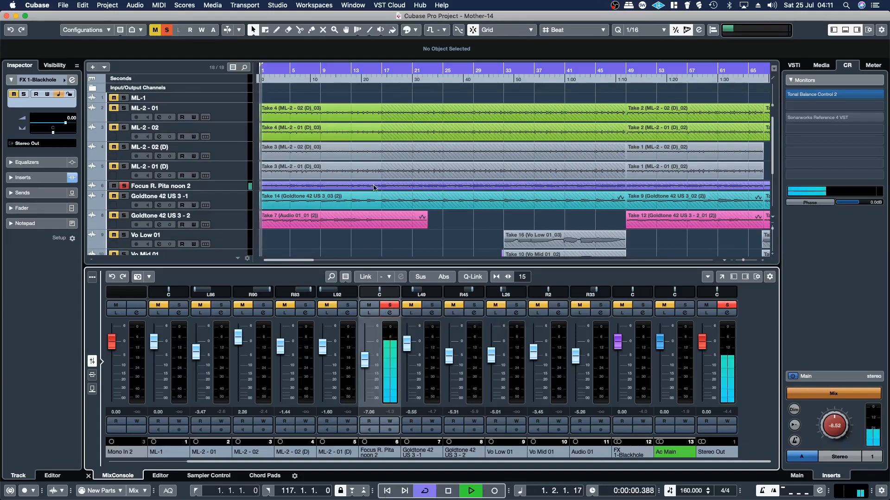
{"action": "left_click", "coordinate": [390, 313]}
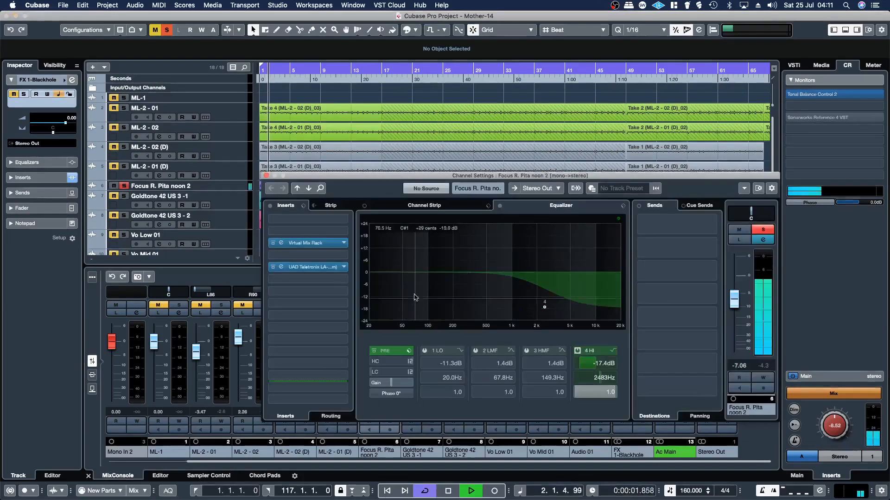
{"action": "left_click", "coordinate": [341, 220]}
{"action": "scroll", "coordinate": [328, 382], "scroll_direction": "down", "scroll_amount": 5}
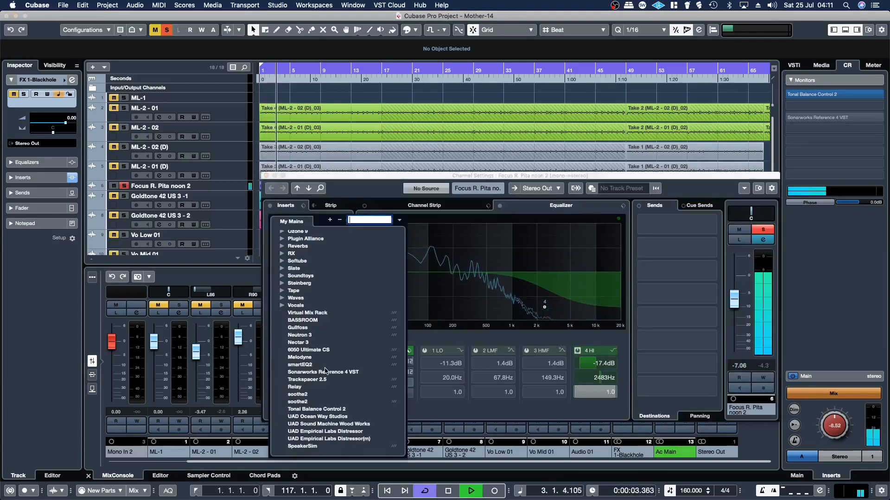
{"action": "left_click", "coordinate": [298, 395]}
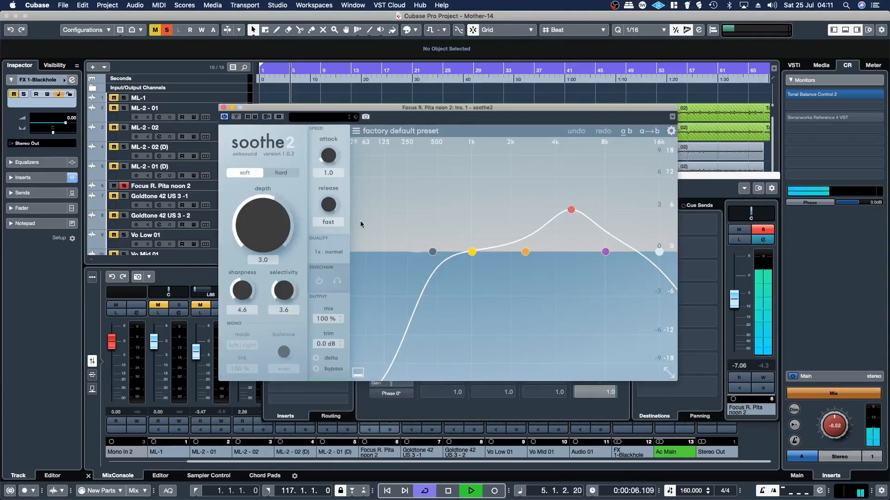
- Load soothe2's bass preset "De-mudding the bass" on the Focus R. Pita noon 2 track
{"action": "left_click", "coordinate": [356, 131]}
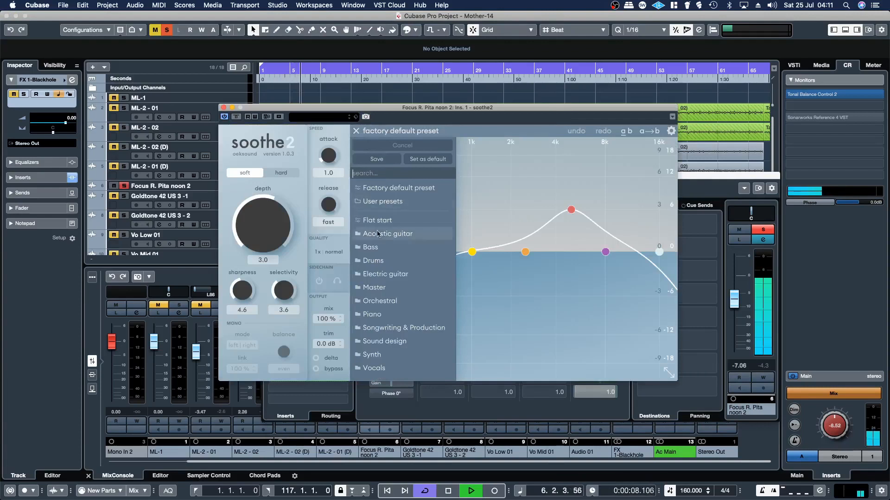
{"action": "left_click", "coordinate": [380, 247]}
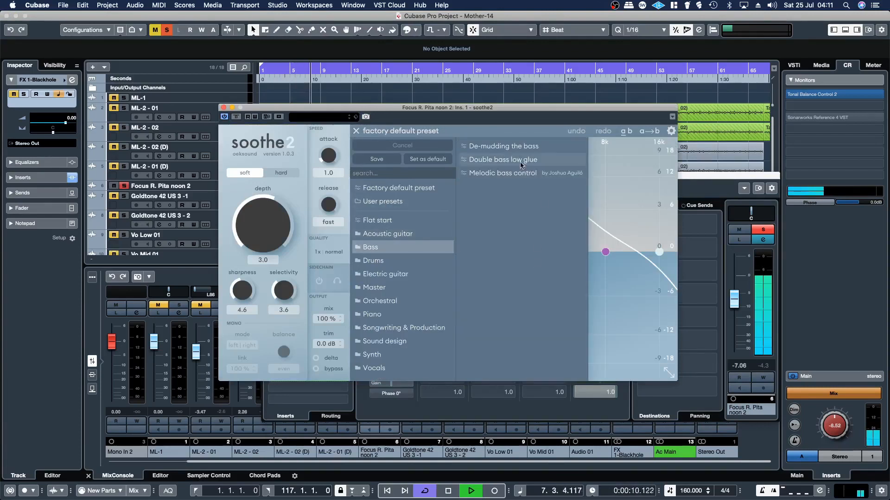
{"action": "left_click", "coordinate": [505, 146]}
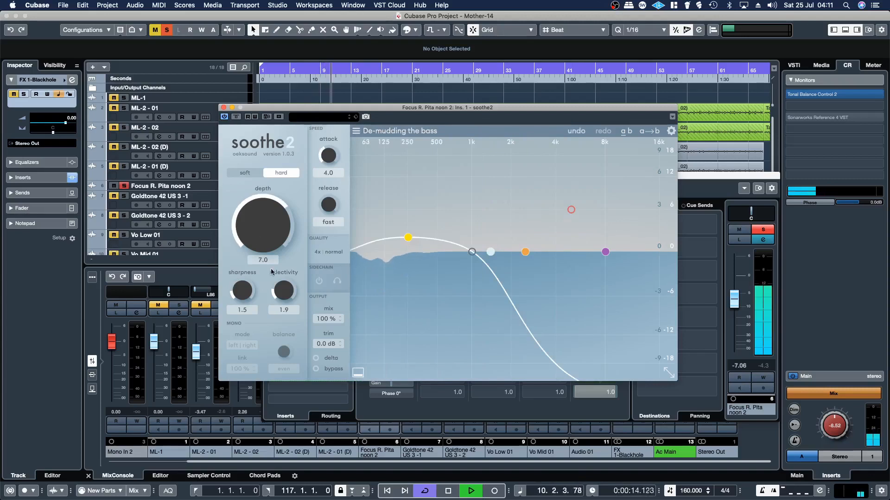
- Listen to soothe2's delta signal on the Focus R. Pita noon 2 track during playback, leaving delta off
{"action": "left_click", "coordinate": [316, 359]}
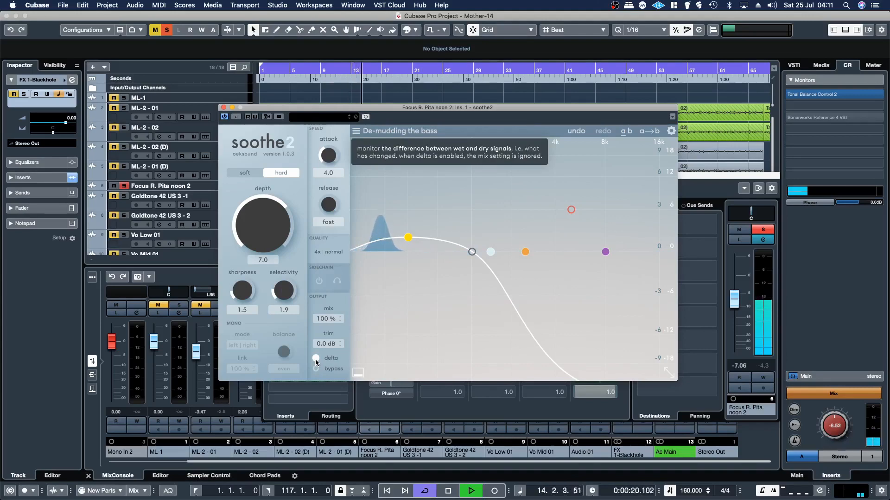
{"action": "left_click", "coordinate": [316, 360]}
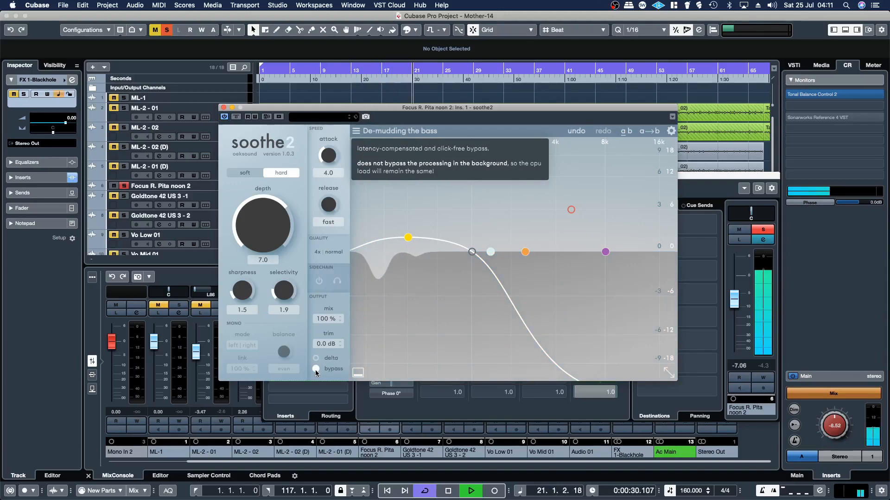
- Turn off soothe2's bypass on the Focus R. Pita noon 2 track, close soothe2, and bypass the track's UAD Teletronix insert
{"action": "left_click", "coordinate": [316, 369]}
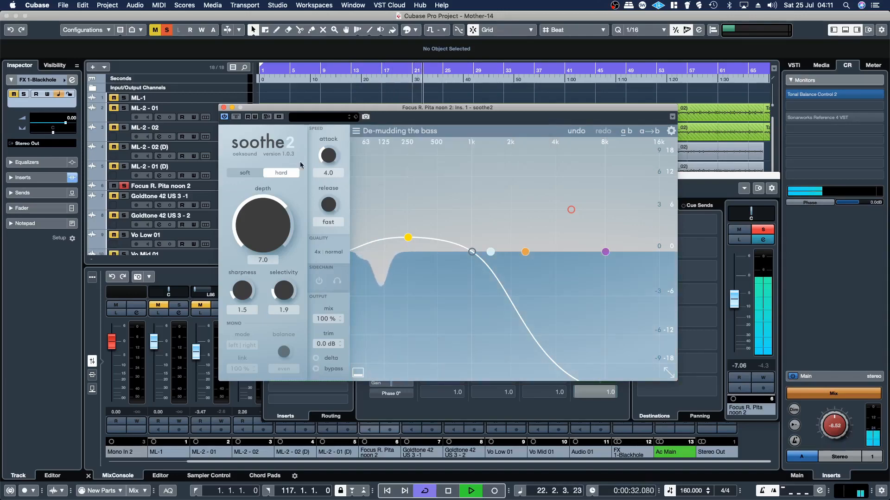
{"action": "left_click", "coordinate": [223, 108]}
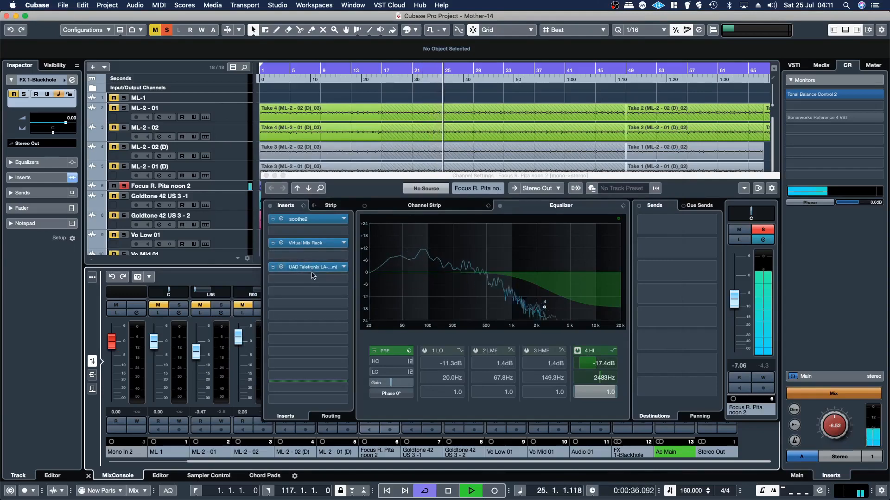
{"action": "left_click", "coordinate": [274, 267]}
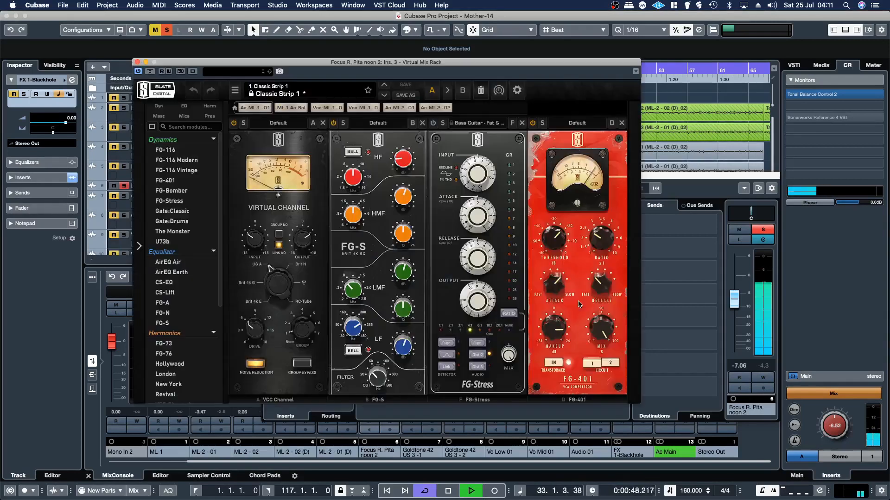
- In the bass track's Virtual Mix Rack, adjust the FG-401's makeup gain and set its threshold to about -23.6 dB
{"action": "left_click", "coordinate": [281, 243]}
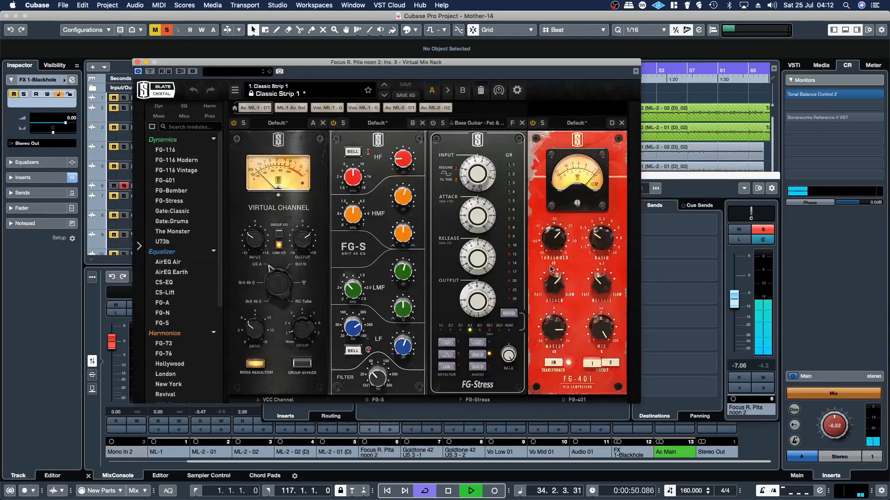
{"action": "left_click_drag", "start_coordinate": [551, 246], "coordinate": [552, 247]}
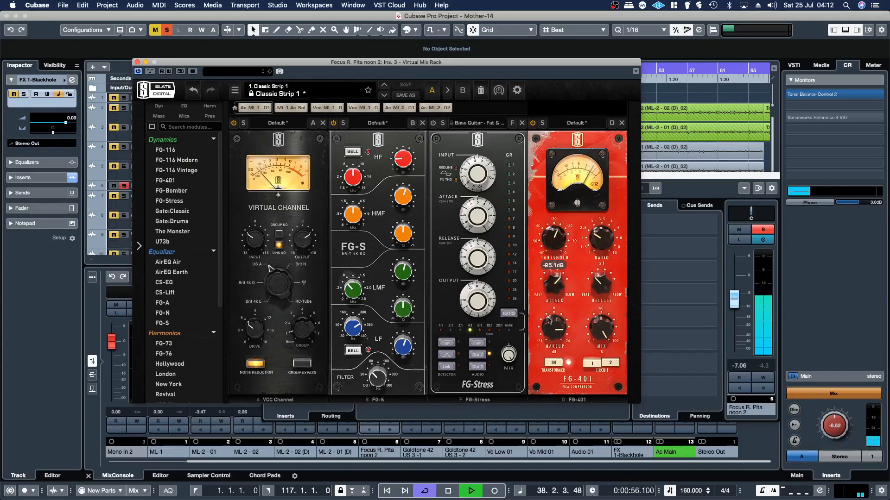
{"action": "left_click_drag", "start_coordinate": [549, 327], "coordinate": [550, 329]}
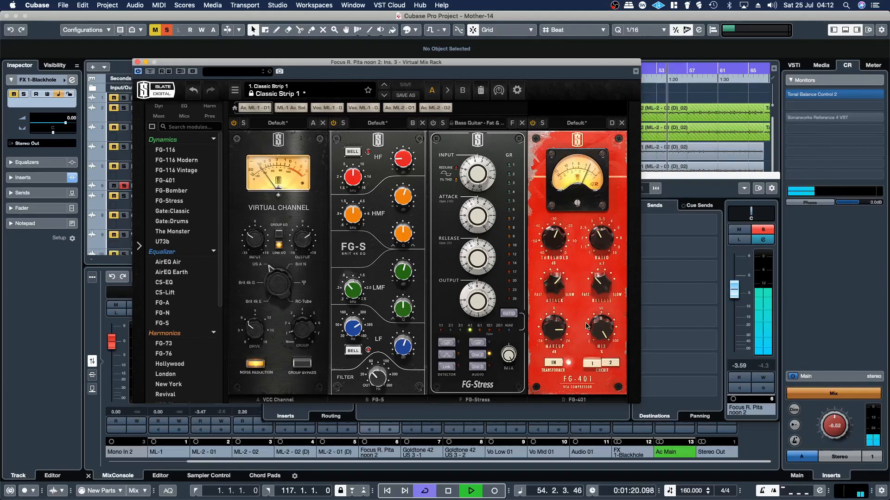
{"action": "left_click_drag", "start_coordinate": [549, 244], "coordinate": [549, 241]}
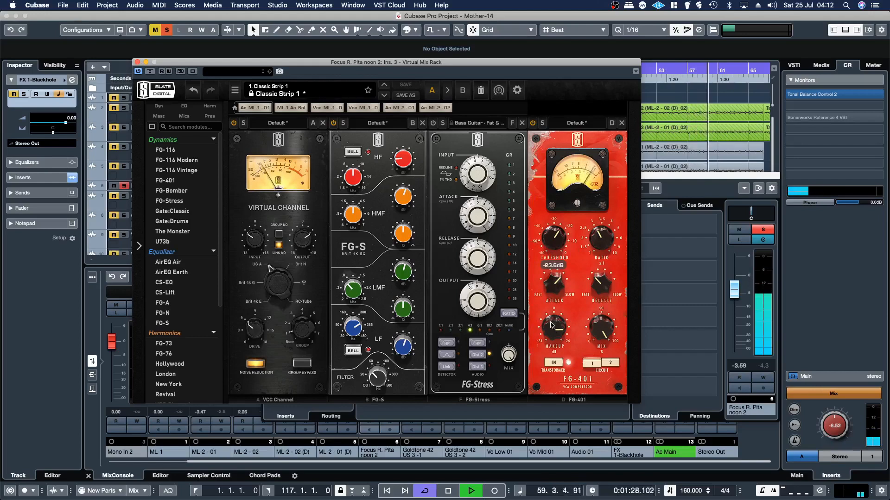
{"action": "mouse_move", "coordinate": [551, 326]}
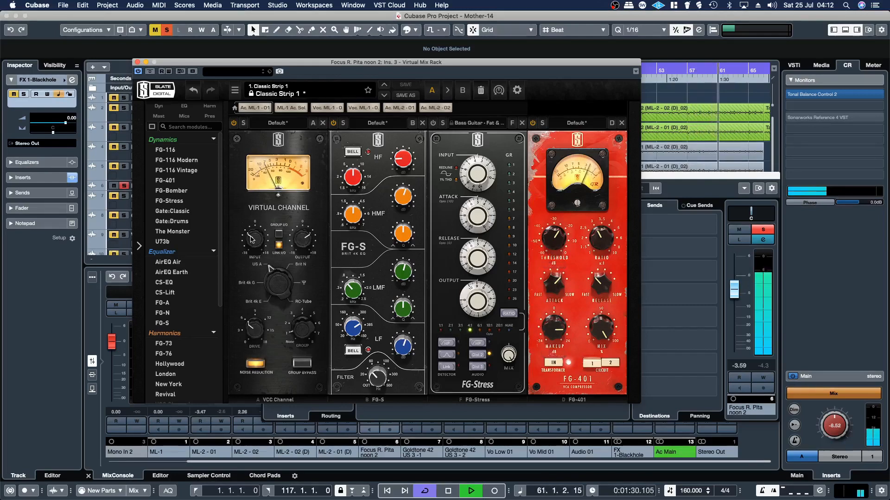
- Set the Virtual Channel's linked input to about -4.51 dB and close the Virtual Mix Rack
{"action": "mouse_move", "coordinate": [253, 234]}
{"action": "left_click_drag", "start_coordinate": [254, 234], "coordinate": [254, 230]}
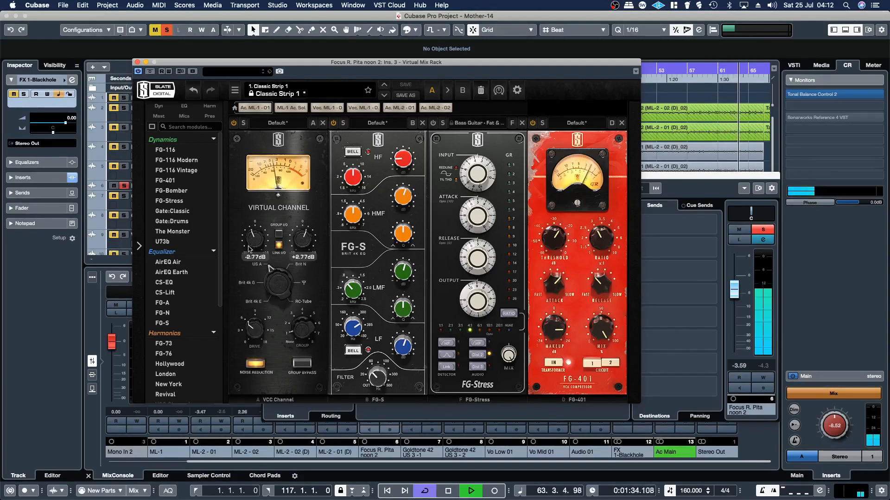
{"action": "left_click_drag", "start_coordinate": [250, 245], "coordinate": [250, 250]}
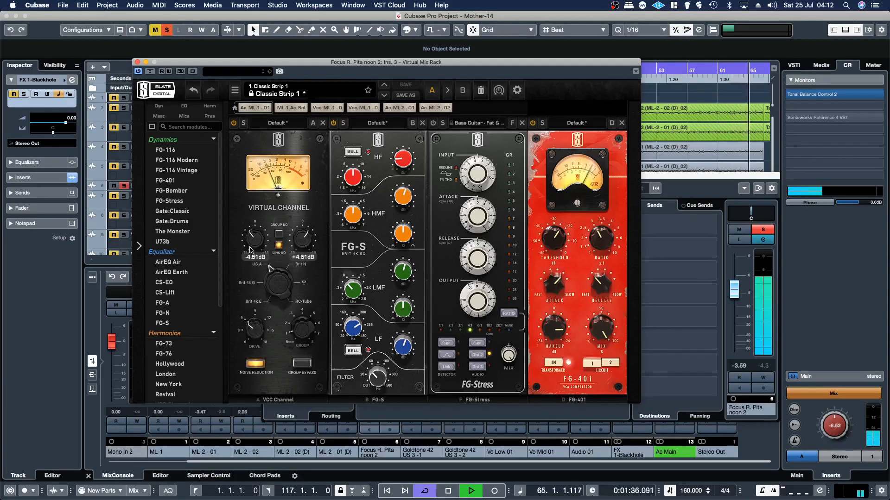
{"action": "left_click", "coordinate": [137, 63]}
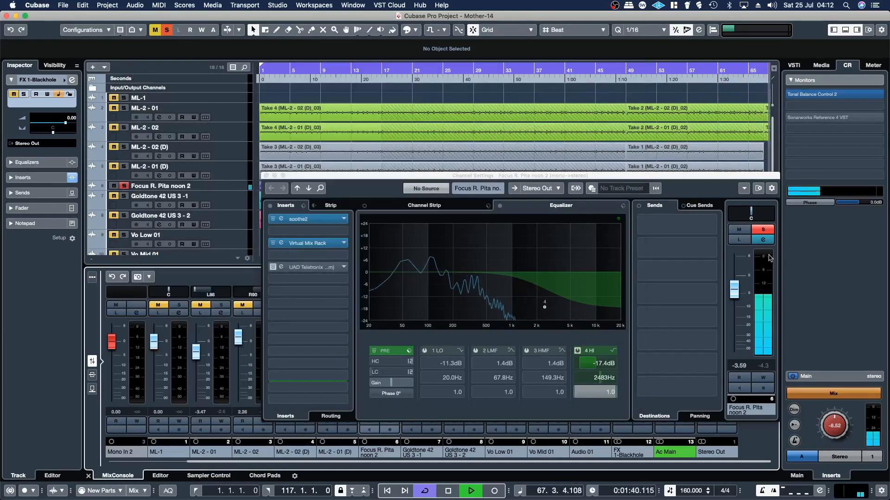
- Unsolo the Focus R. Pita noon 2 track, raise its fader to about -2.15 dB, and close its channel settings
{"action": "left_click", "coordinate": [763, 230]}
{"action": "left_click_drag", "start_coordinate": [742, 294], "coordinate": [744, 293]}
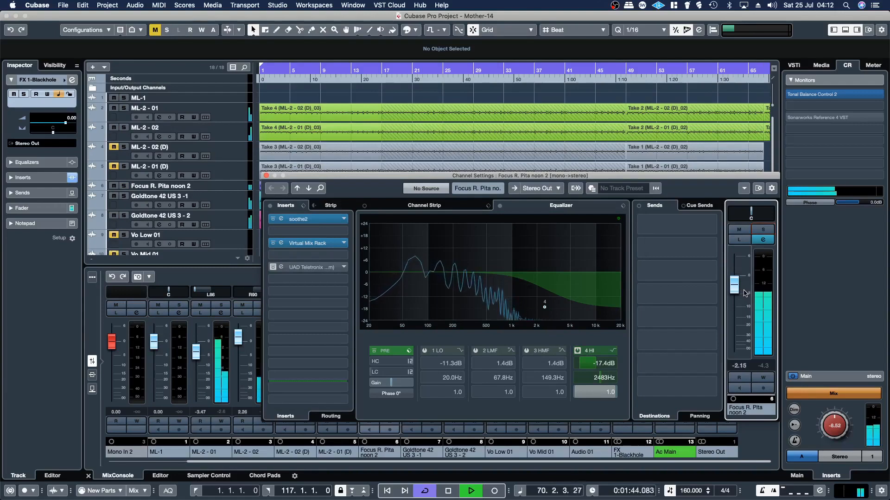
{"action": "left_click", "coordinate": [267, 176]}
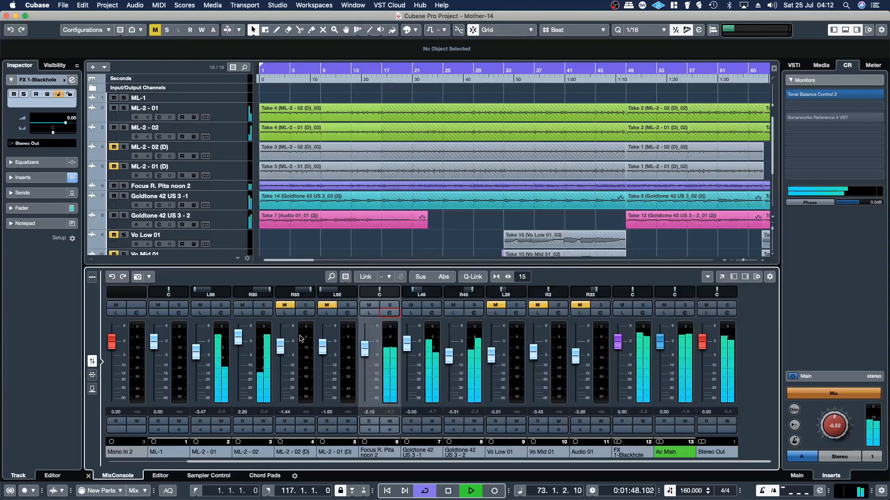
- Solo the Ac Main channel, open its channel settings, and compare it with Gullfoss bypassed and active, leaving Gullfoss on
{"action": "left_click", "coordinate": [685, 305]}
{"action": "left_click", "coordinate": [685, 314]}
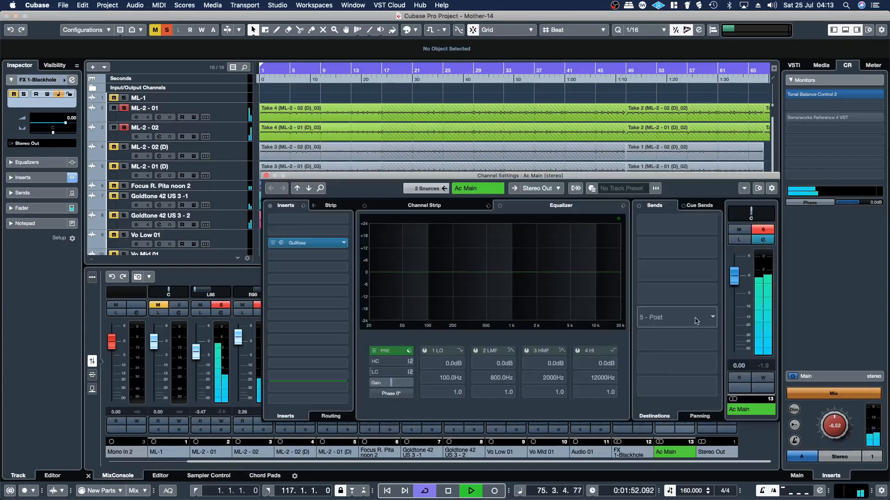
{"action": "left_click", "coordinate": [272, 243]}
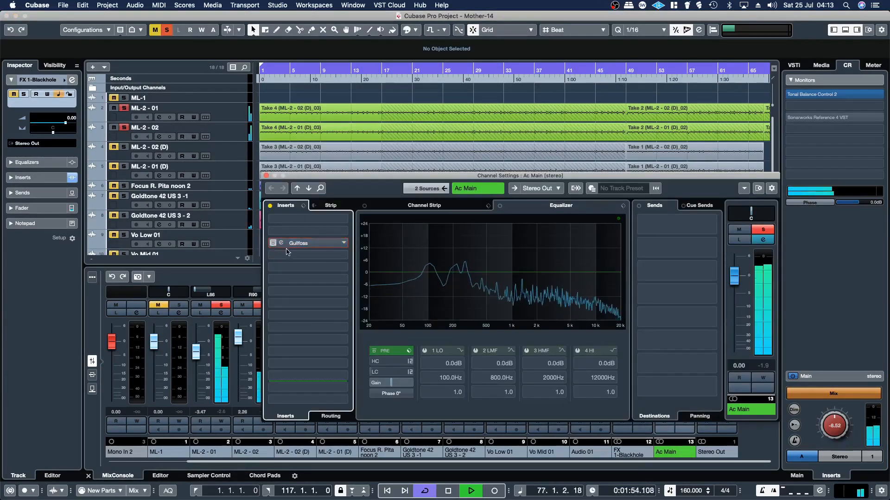
{"action": "left_click", "coordinate": [273, 244]}
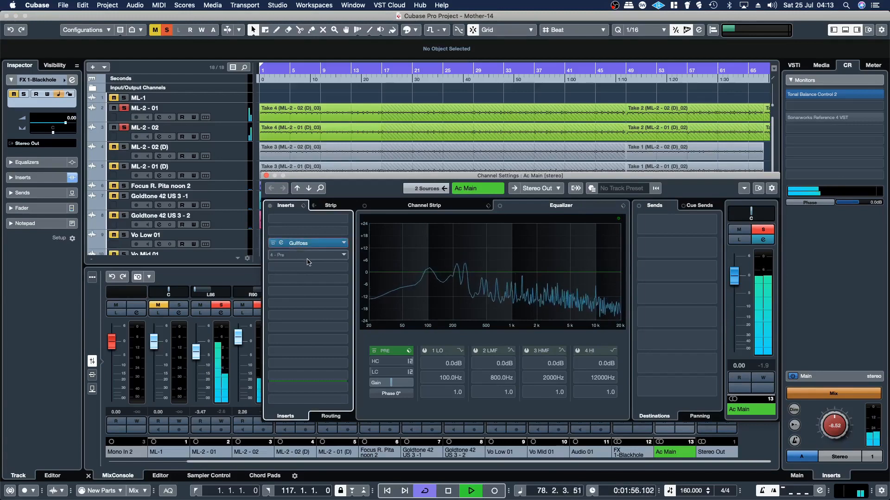
- Insert soothe2 in the first insert slot of the Ac Main channel
{"action": "left_click", "coordinate": [343, 222]}
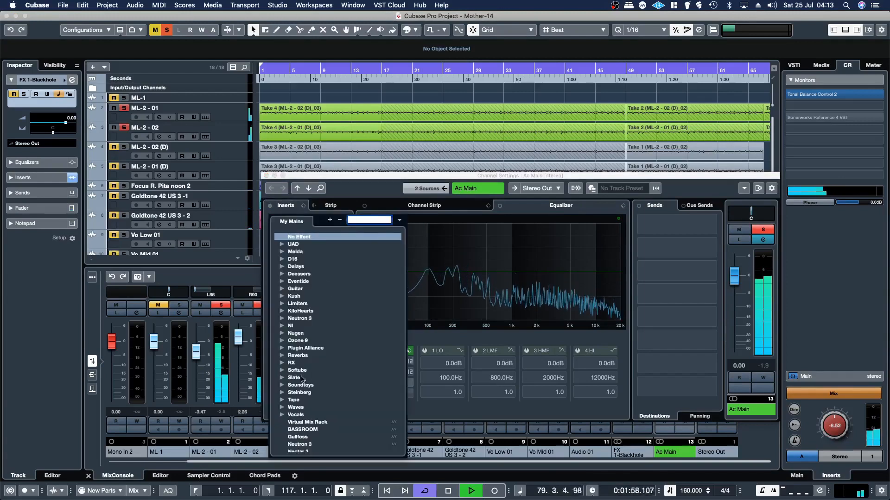
{"action": "scroll", "coordinate": [306, 393], "scroll_direction": "down", "scroll_amount": 5}
{"action": "left_click", "coordinate": [299, 402]}
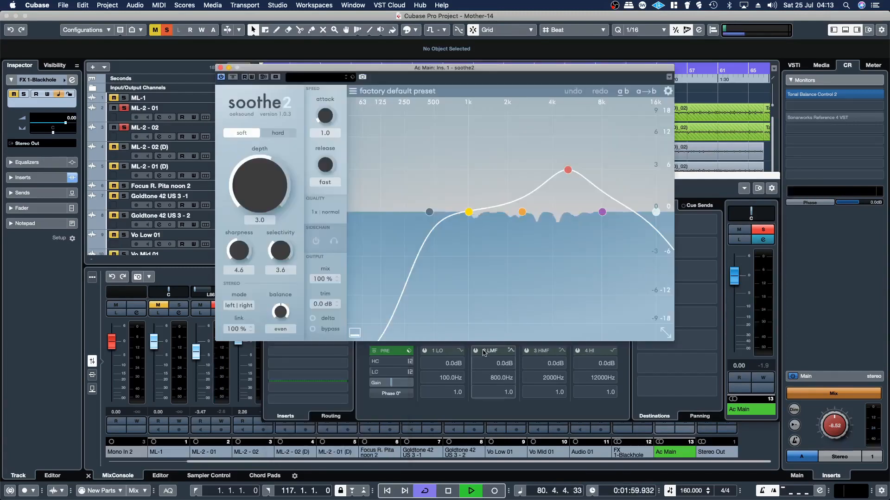
- Load soothe2's acoustic guitar preset "Soft if well recorded hard if not" on Ac Main and reduce the depth to 3.0
{"action": "left_click", "coordinate": [385, 91]}
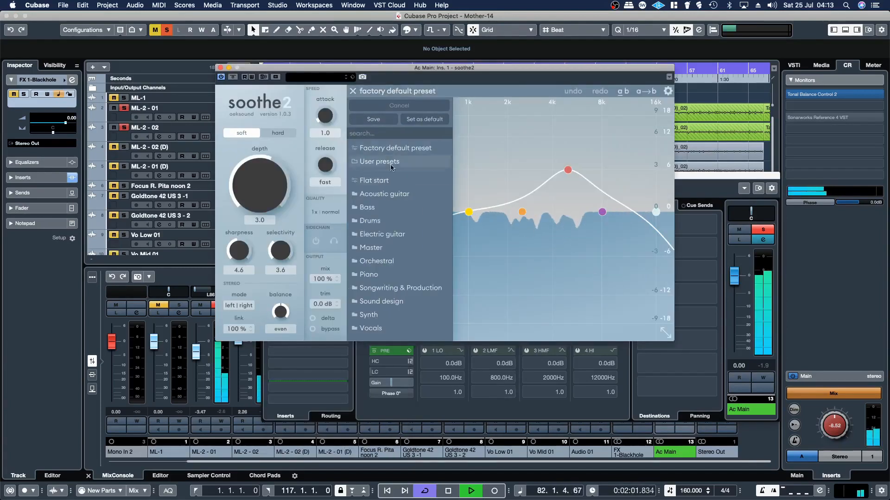
{"action": "mouse_move", "coordinate": [398, 194]}
{"action": "left_click", "coordinate": [509, 173]}
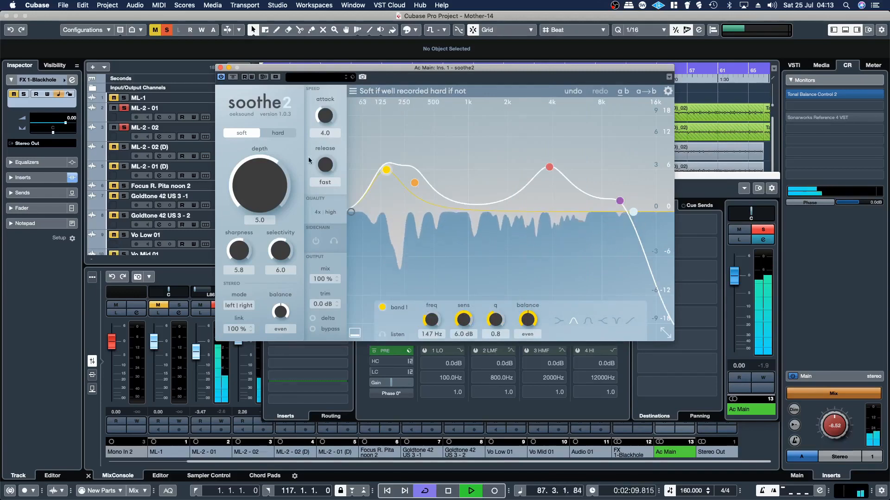
{"action": "left_click_drag", "start_coordinate": [268, 171], "coordinate": [267, 182]}
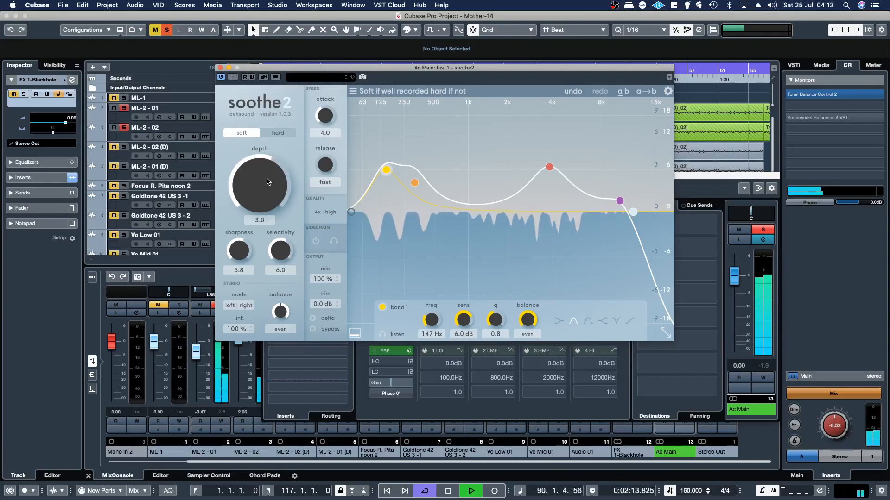
- Compare Ac Main's active, bypassed and delta signals in soothe2 during playback, leaving delta and bypass off
{"action": "key", "text": "space"}
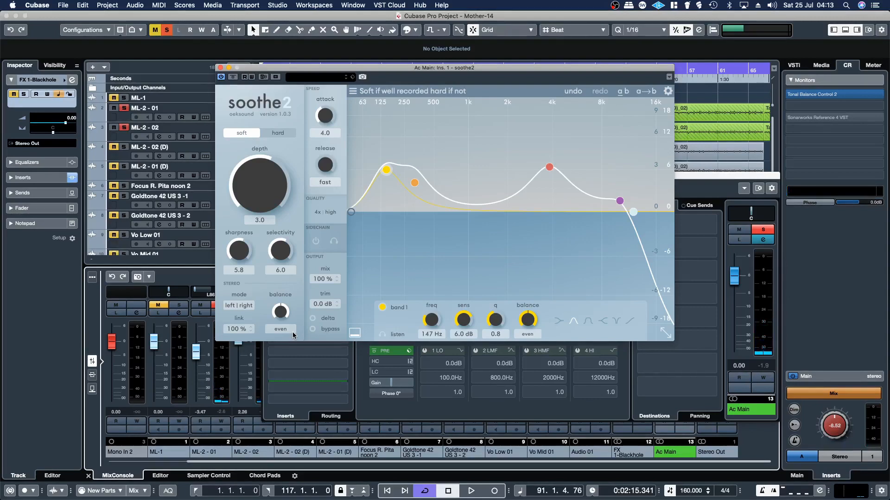
{"action": "key", "text": "space"}
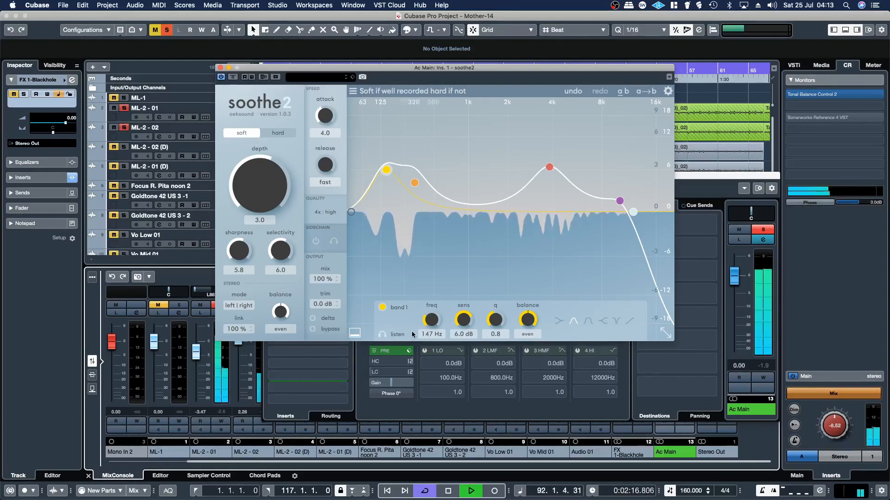
{"action": "left_click", "coordinate": [314, 319]}
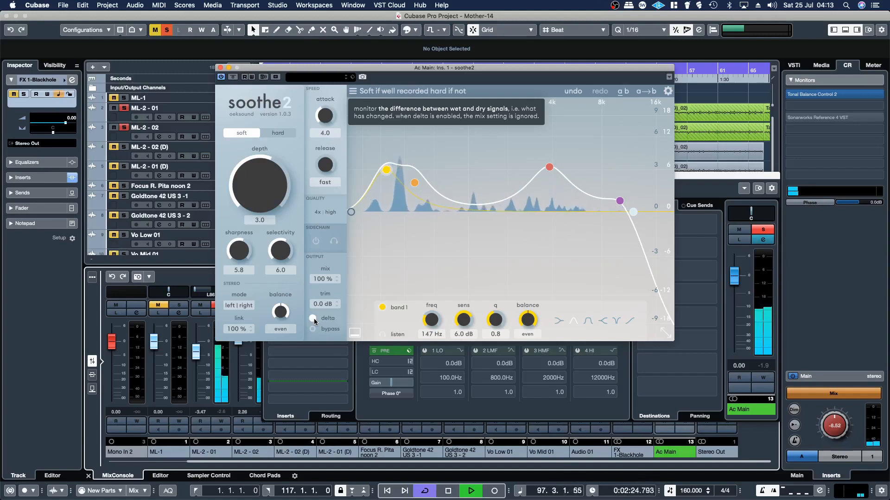
{"action": "left_click", "coordinate": [314, 319]}
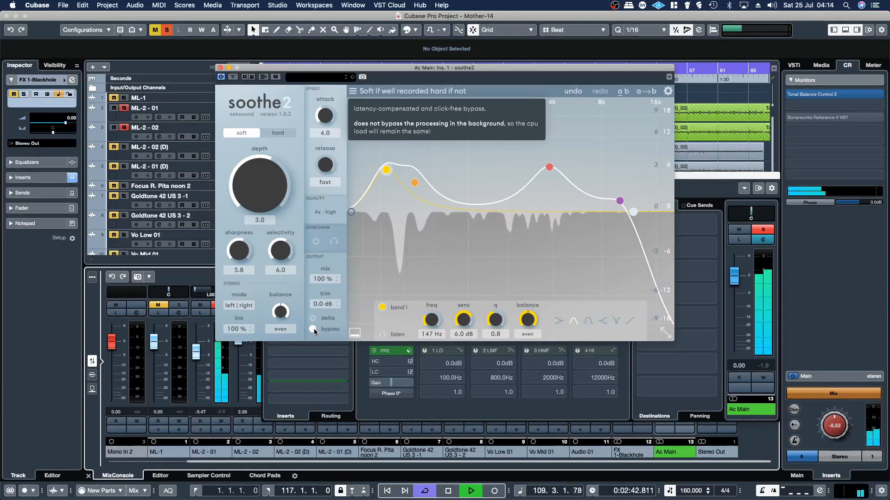
{"action": "left_click", "coordinate": [313, 329]}
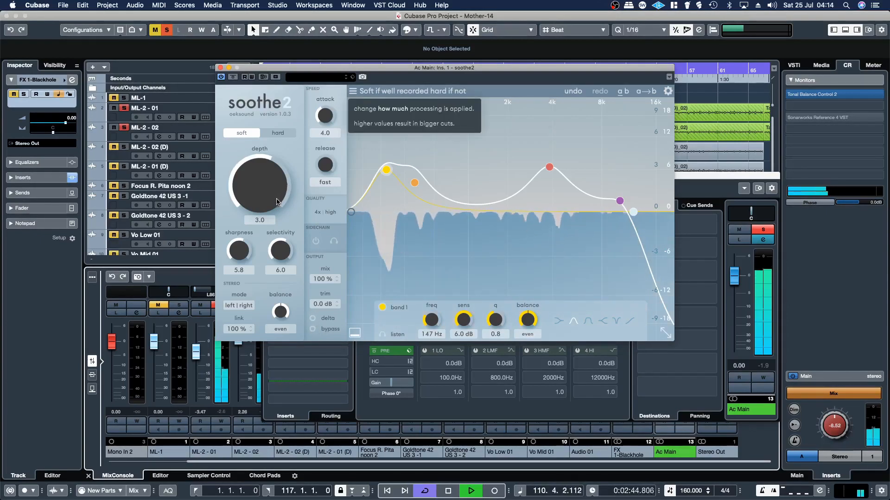
{"action": "left_click", "coordinate": [313, 318]}
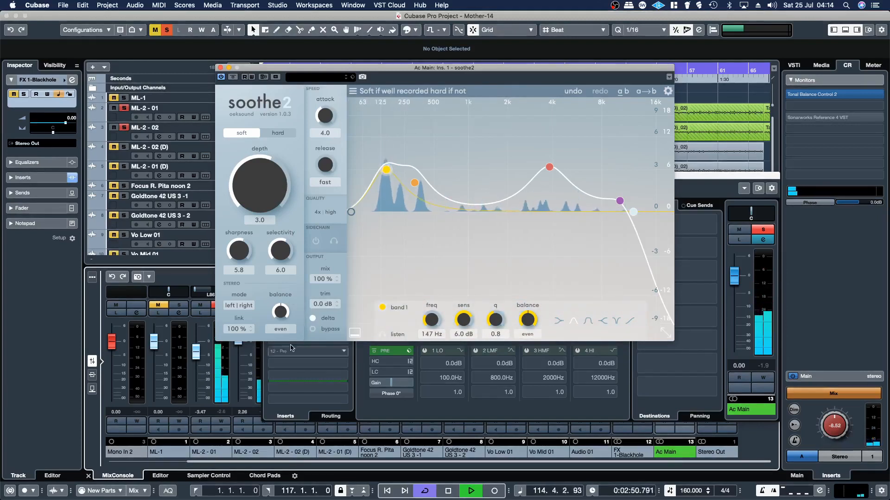
{"action": "left_click", "coordinate": [313, 319]}
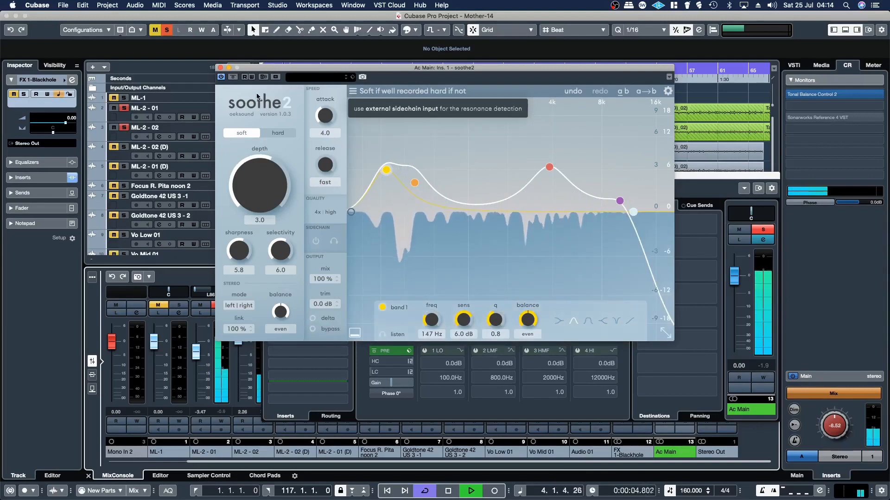
- Unsolo Ac Main, close its soothe2 and channel windows, and lower the Focus R. Pita noon 2 fader to about -3.20 dB
{"action": "left_click", "coordinate": [220, 68]}
{"action": "left_click", "coordinate": [762, 230]}
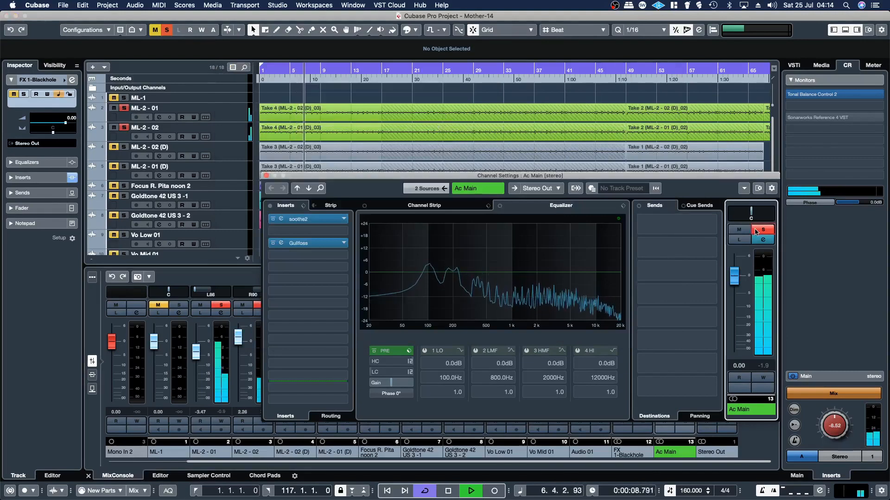
{"action": "left_click", "coordinate": [266, 175]}
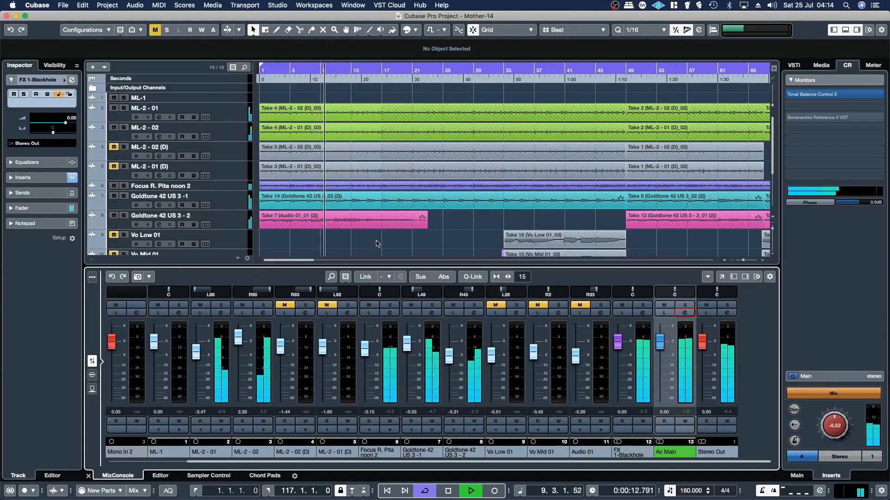
{"action": "left_click_drag", "start_coordinate": [365, 355], "coordinate": [365, 361]}
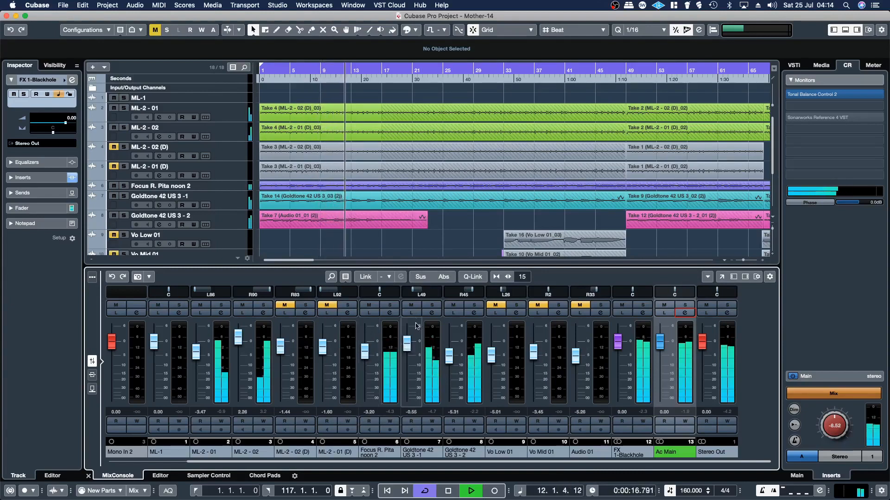
- Solo the Goldtone 42 US 3 -1 track, open its channel settings, and bypass its UAD Teletronix insert
{"action": "left_click", "coordinate": [431, 305]}
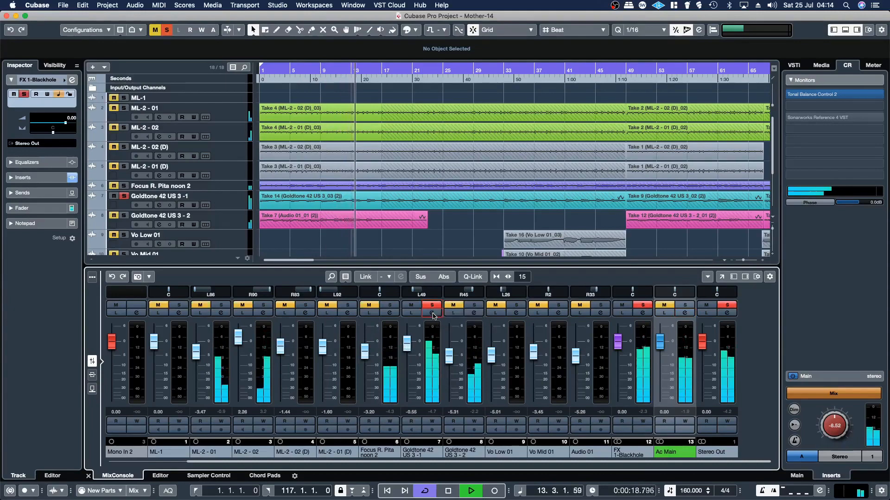
{"action": "left_click", "coordinate": [432, 312]}
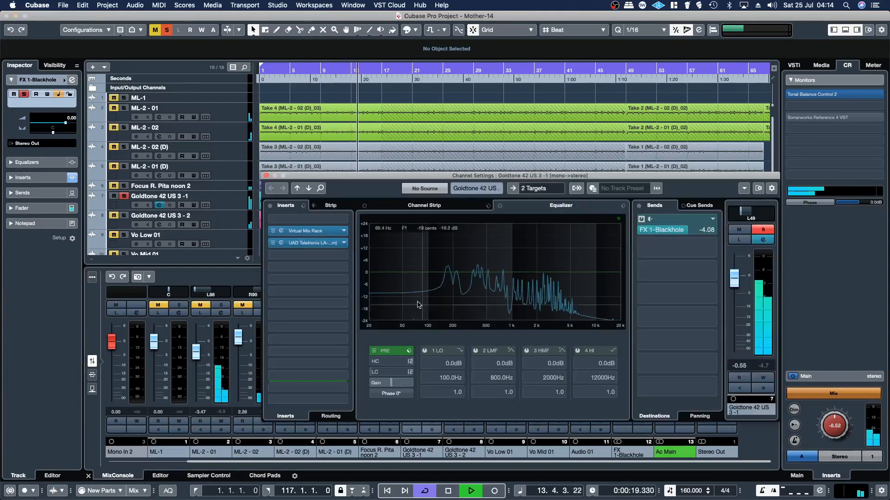
{"action": "left_click", "coordinate": [343, 221]}
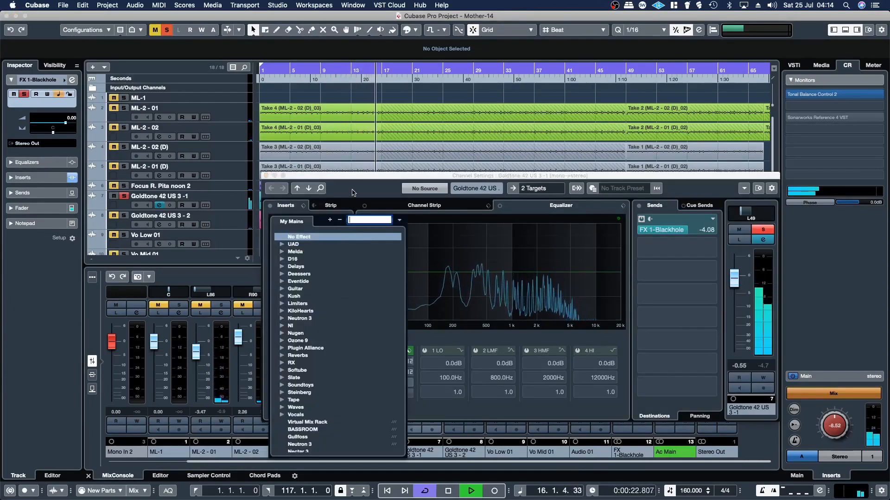
{"action": "left_click", "coordinate": [355, 192]}
{"action": "left_click", "coordinate": [273, 243]}
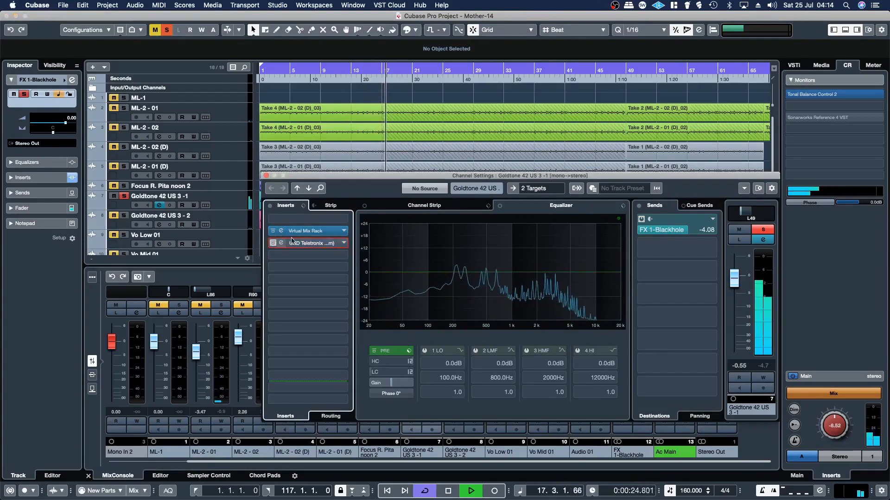
- Open Virtual Mix Rack on Goldtone 42 US 3 -1, slightly adjust the FG-401 compressor's threshold, and reposition the plug-in window
{"action": "left_click", "coordinate": [306, 230]}
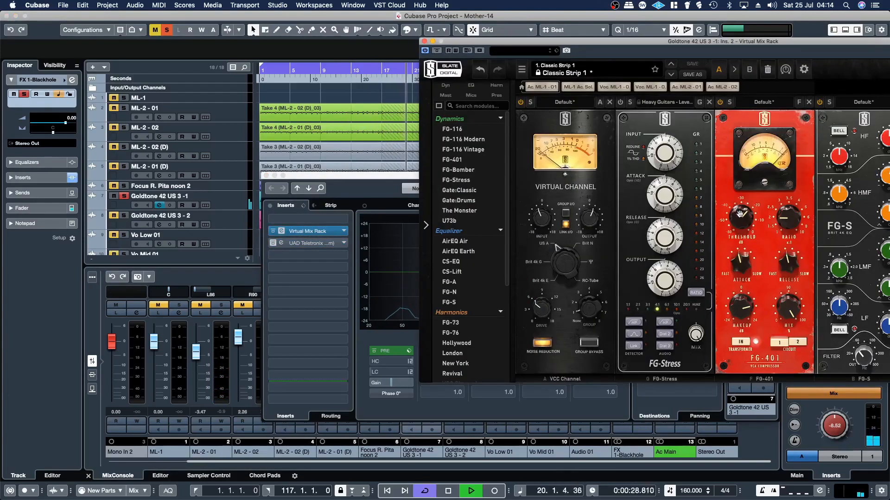
{"action": "left_click_drag", "start_coordinate": [737, 211], "coordinate": [738, 217]}
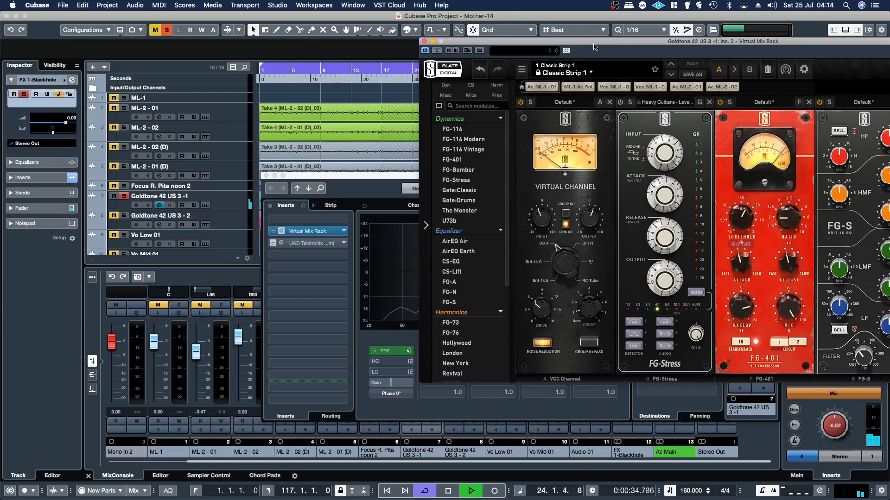
{"action": "left_click_drag", "start_coordinate": [595, 47], "coordinate": [548, 47]}
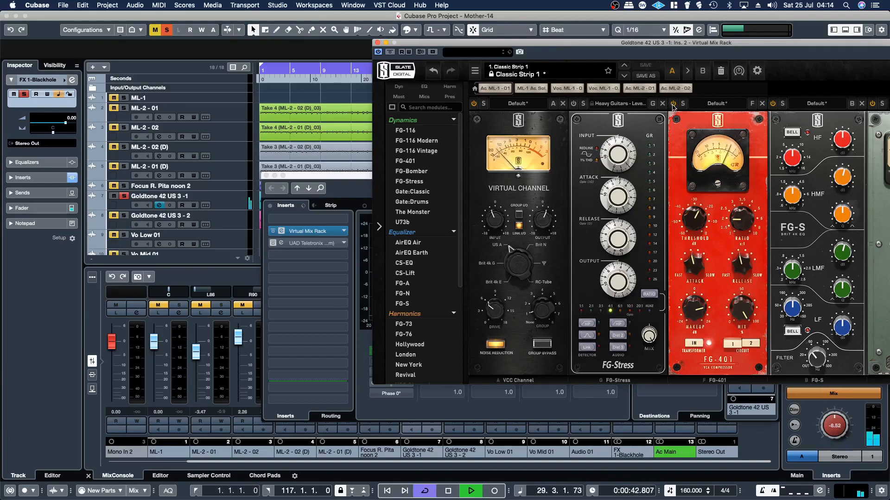
- Re-enable the UAD Teletronix insert on Goldtone 42 US 3 -1, examine its gain reduction during playback, and close its window
{"action": "left_click", "coordinate": [297, 249]}
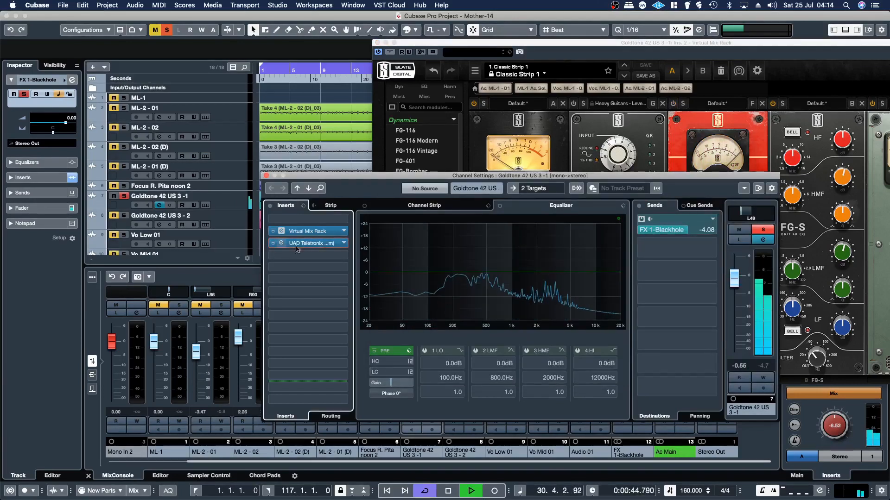
{"action": "left_click", "coordinate": [296, 246]}
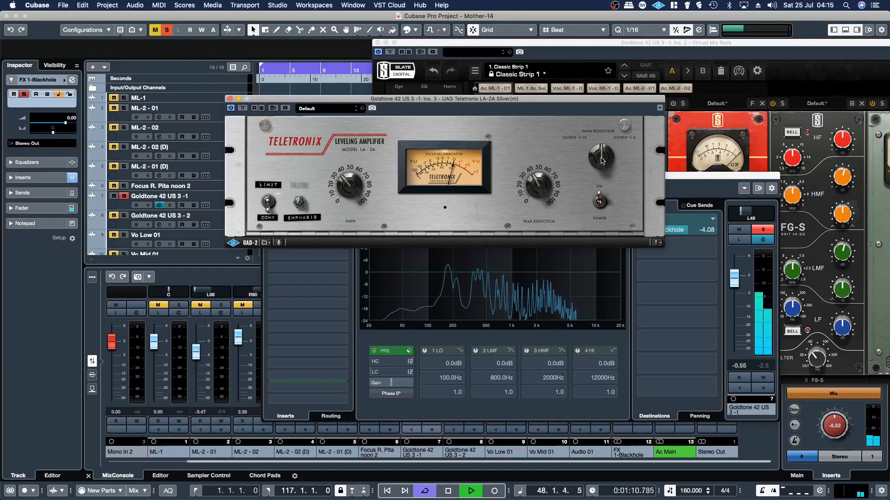
{"action": "left_click", "coordinate": [592, 138]}
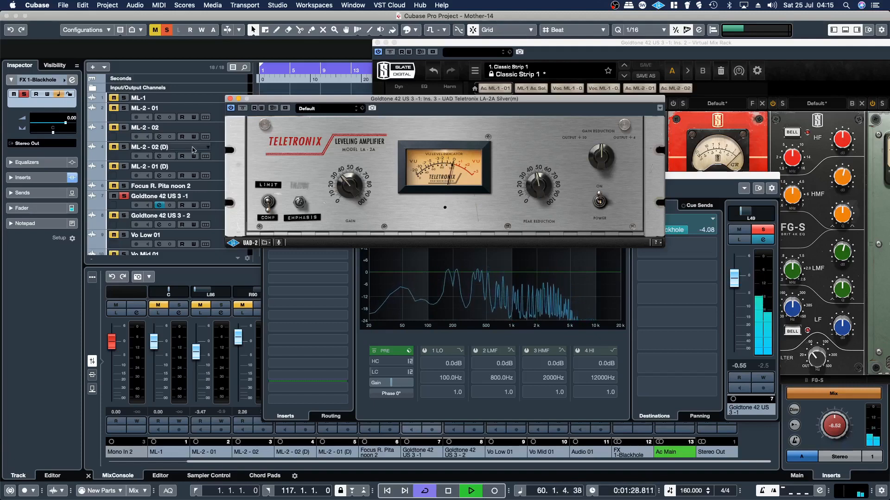
{"action": "left_click", "coordinate": [231, 99]}
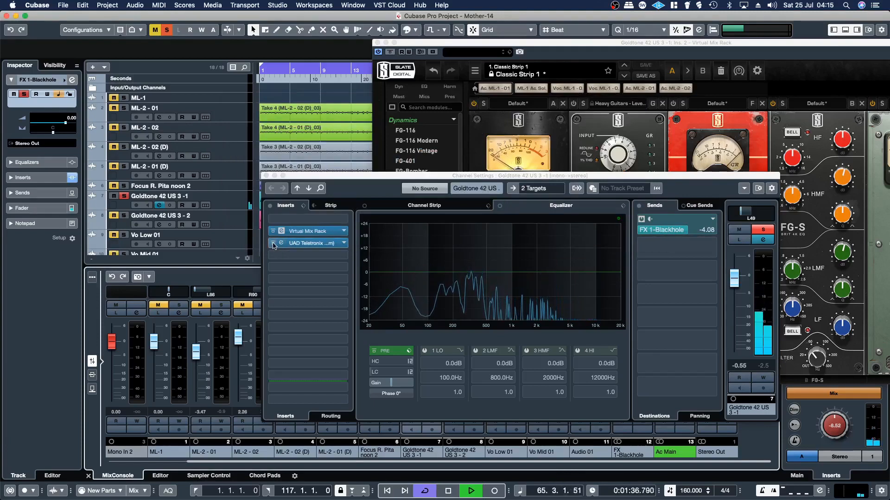
- Bypass the UAD Teletronix insert again, switch on the FG-401 module in Virtual Mix Rack, and close the rack
{"action": "left_click", "coordinate": [292, 231]}
{"action": "left_click", "coordinate": [281, 231]}
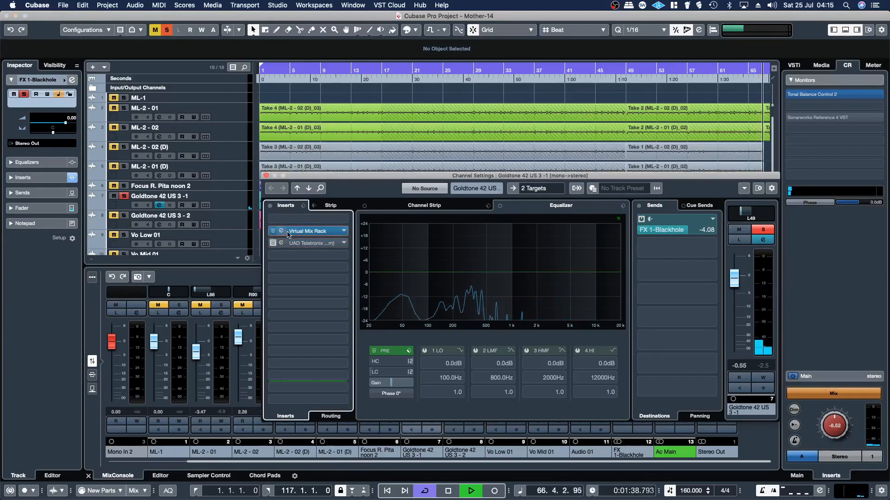
{"action": "left_click", "coordinate": [673, 103]}
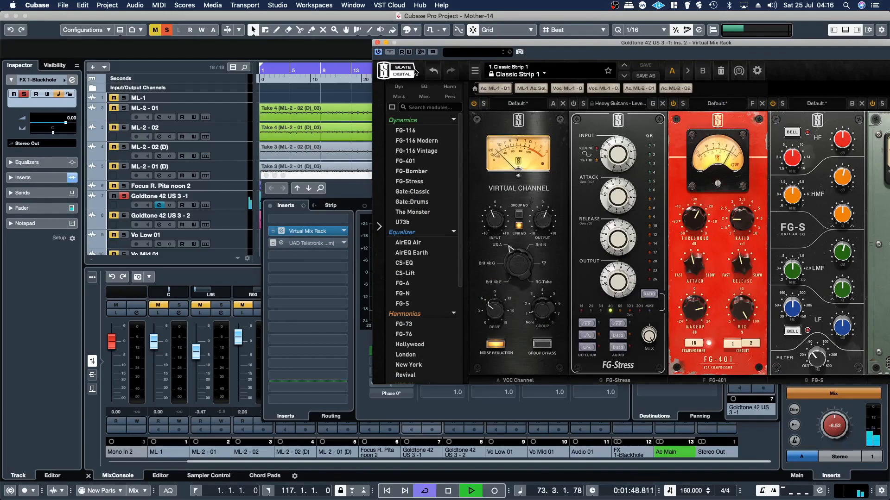
{"action": "left_click", "coordinate": [377, 42]}
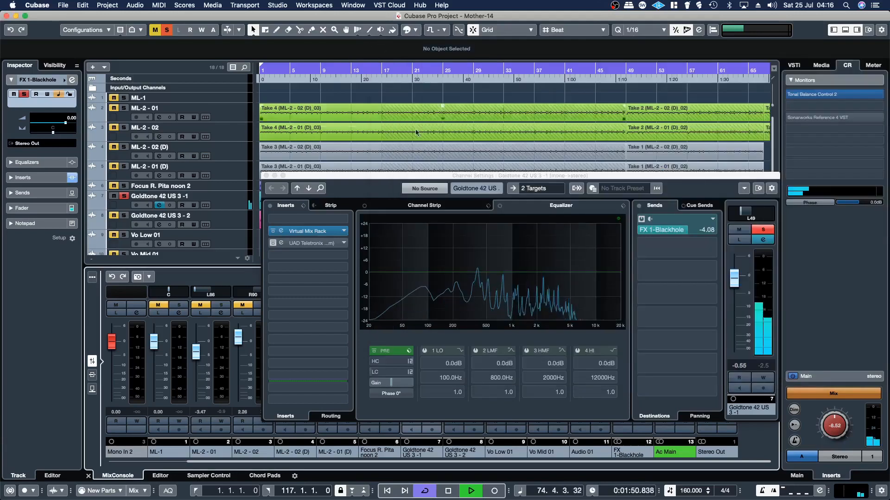
- Insert soothe2 in the first slot of Goldtone 42 US 3 -1 and load its electric guitar preset "EGtr harsh"
{"action": "left_click", "coordinate": [340, 220]}
{"action": "scroll", "coordinate": [302, 371], "scroll_direction": "down", "scroll_amount": 5}
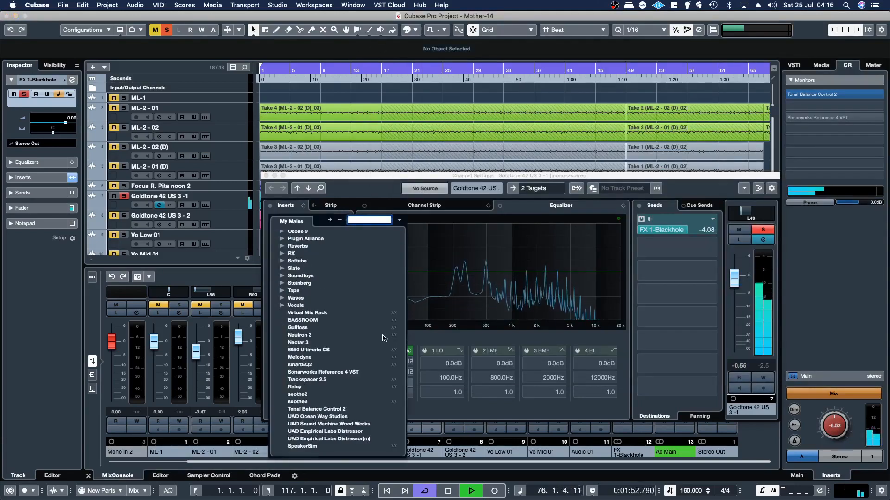
{"action": "left_click", "coordinate": [302, 394]}
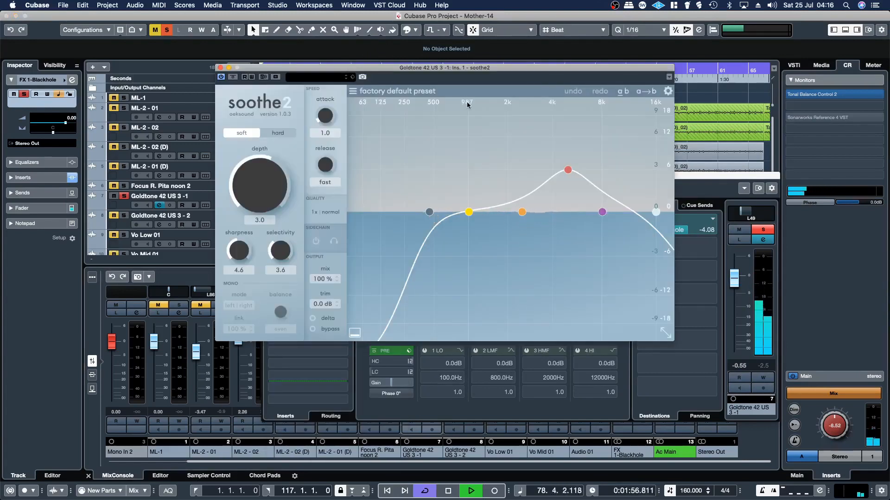
{"action": "left_click", "coordinate": [352, 91]}
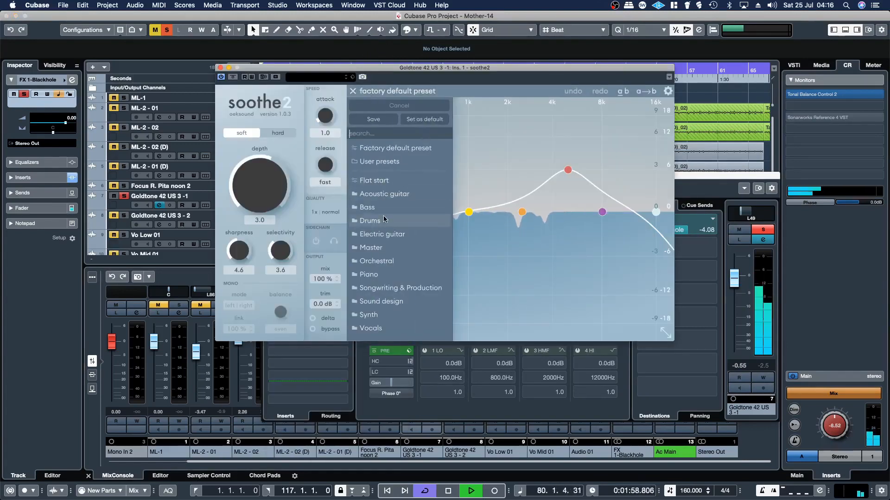
{"action": "left_click", "coordinate": [382, 234]}
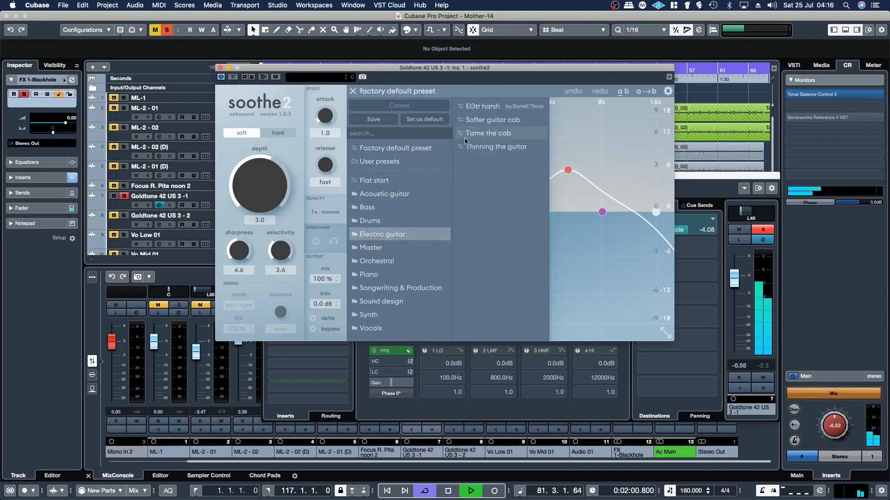
{"action": "left_click", "coordinate": [476, 107]}
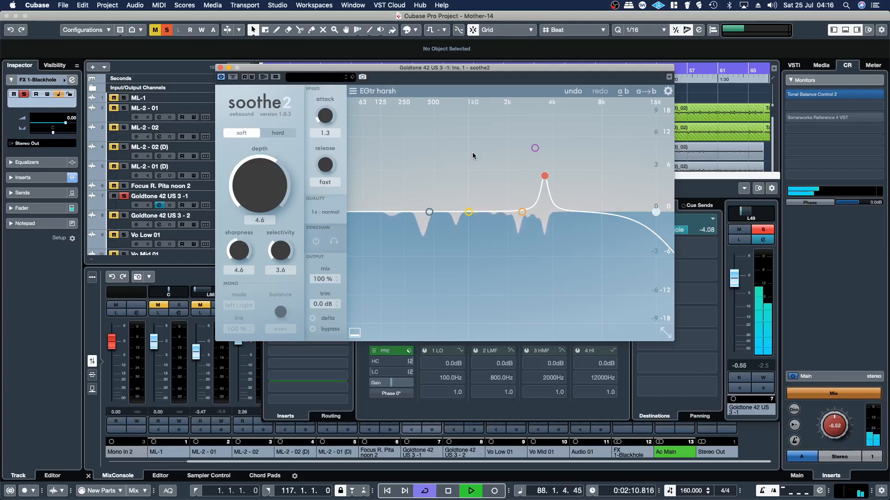
- Compare soothe2's delta, bypassed and active signals on Goldtone 42 US 3 -1, reduce the depth to 4.2, and close the plug-in window
{"action": "left_click", "coordinate": [313, 319]}
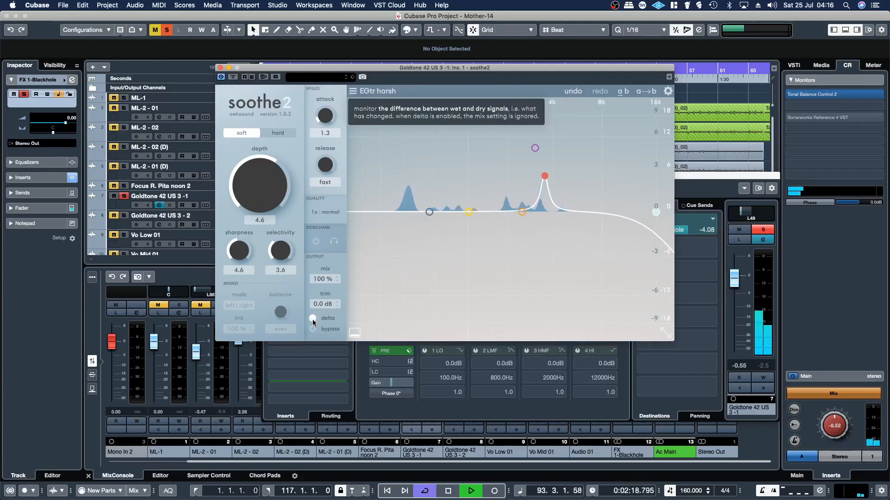
{"action": "left_click", "coordinate": [313, 320]}
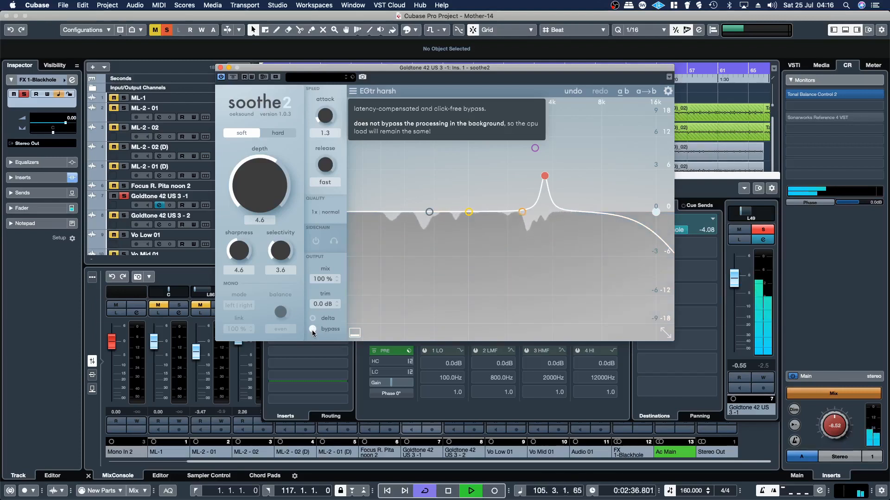
{"action": "left_click", "coordinate": [313, 319]}
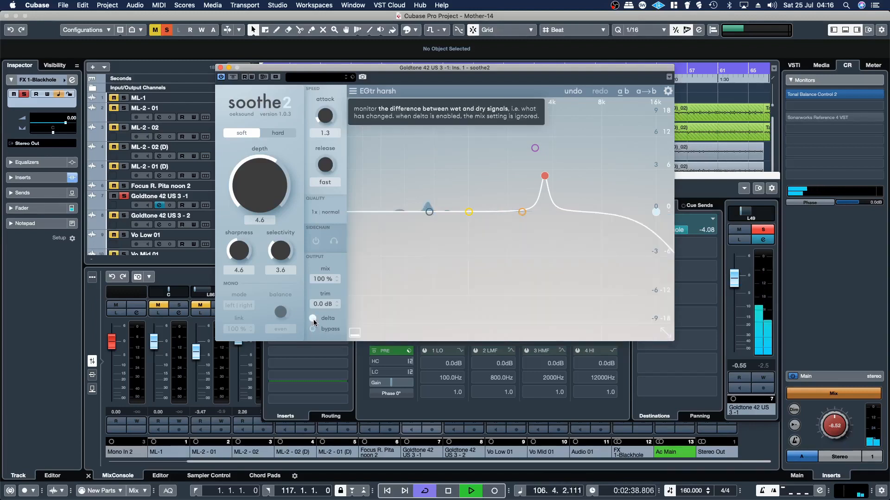
{"action": "left_click", "coordinate": [313, 319]}
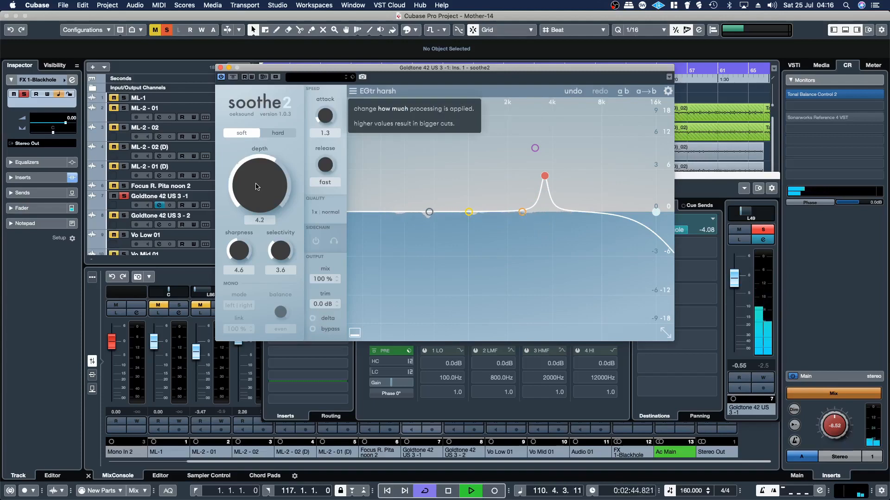
{"action": "left_click", "coordinate": [221, 67]}
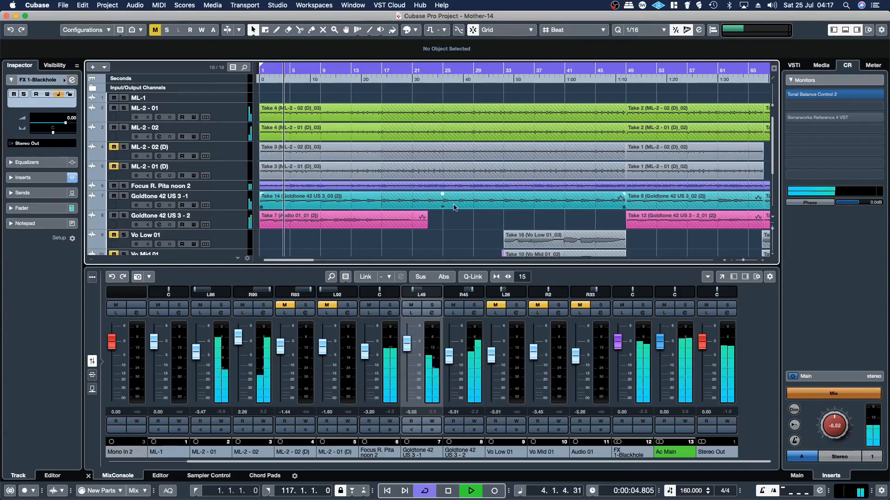
- Shorten the cycle range to bars 1 through 17 and set the grid type to Bar
{"action": "scroll", "coordinate": [454, 207], "scroll_direction": "down", "scroll_amount": 4}
{"action": "scroll", "coordinate": [328, 204], "scroll_direction": "up", "scroll_amount": 2}
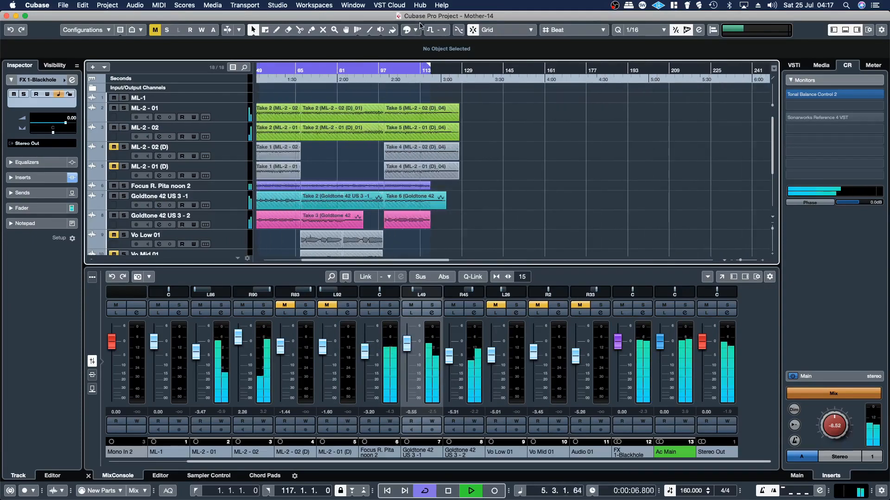
{"action": "left_click_drag", "start_coordinate": [429, 69], "coordinate": [304, 101]}
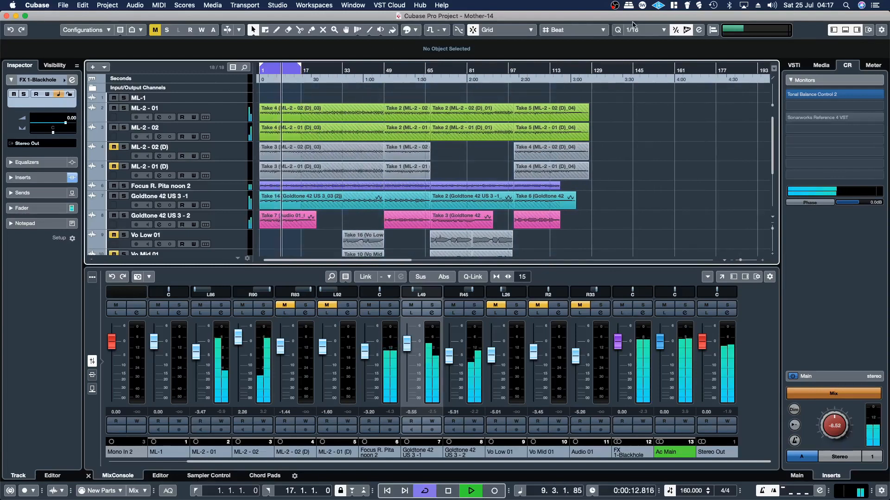
{"action": "left_click", "coordinate": [572, 30]}
{"action": "left_click", "coordinate": [572, 23]}
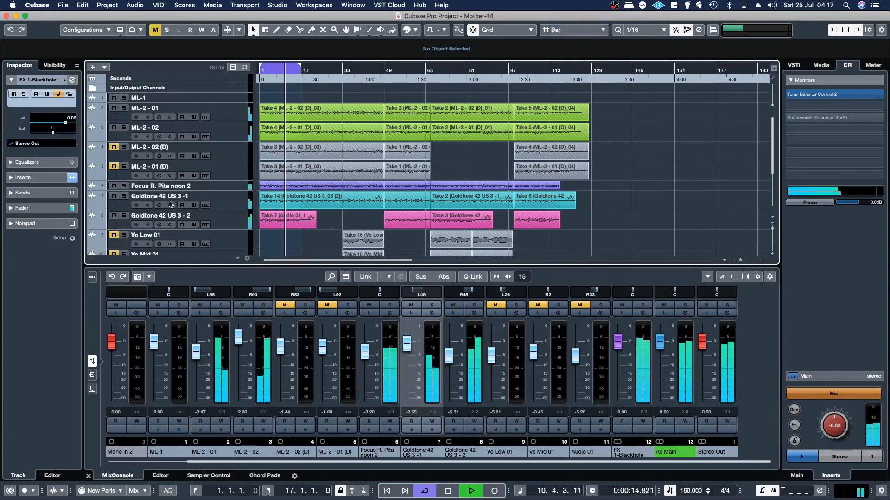
{"action": "key", "text": "h"}
{"action": "key", "text": "h"}
{"action": "key", "text": "h"}
{"action": "key", "text": "h"}
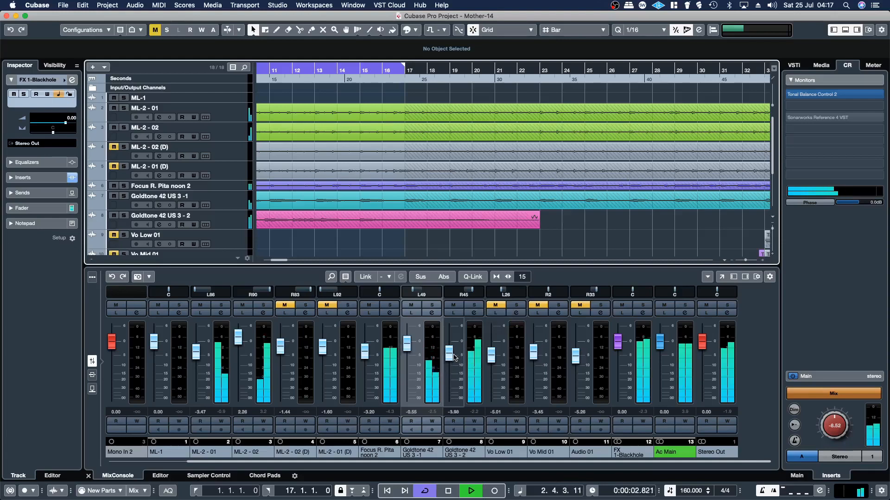
- Open the channel settings of Goldtone 42 US 3 - 2, bypass its UAD Teletronix insert, and fine-tune the FG-401 threshold in Virtual Mix Rack
{"action": "left_click", "coordinate": [473, 313]}
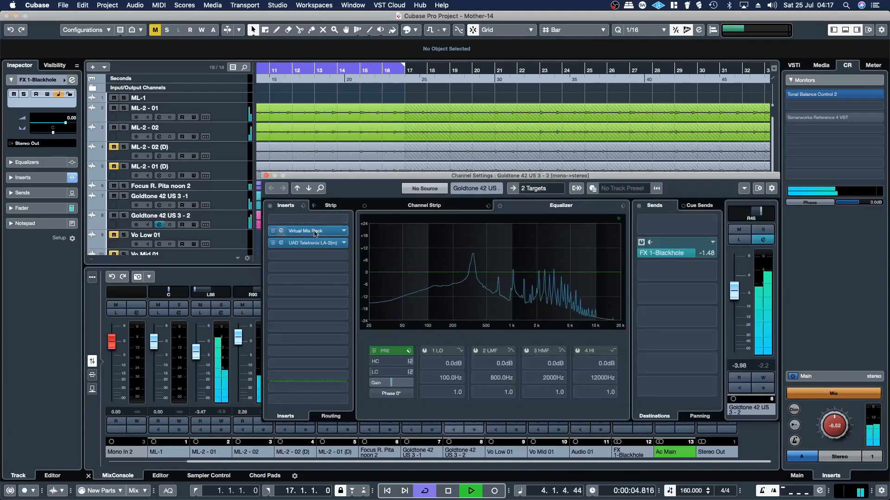
{"action": "left_click", "coordinate": [273, 243]}
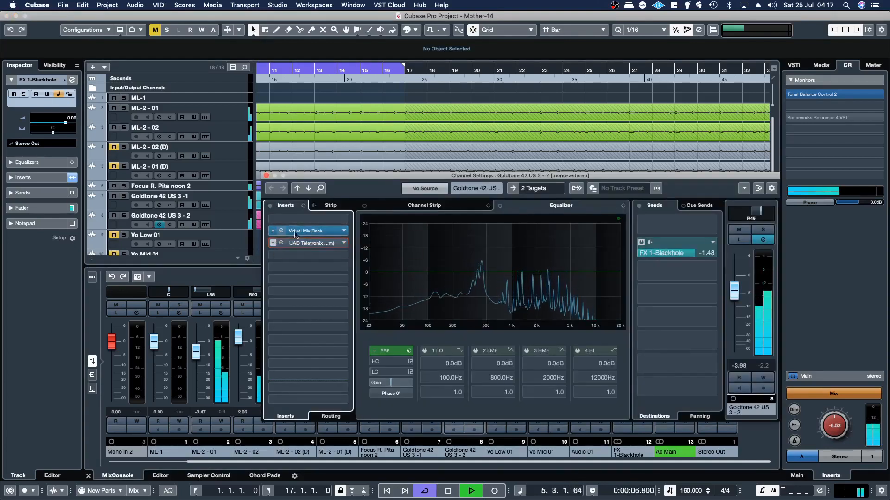
{"action": "left_click", "coordinate": [281, 231]}
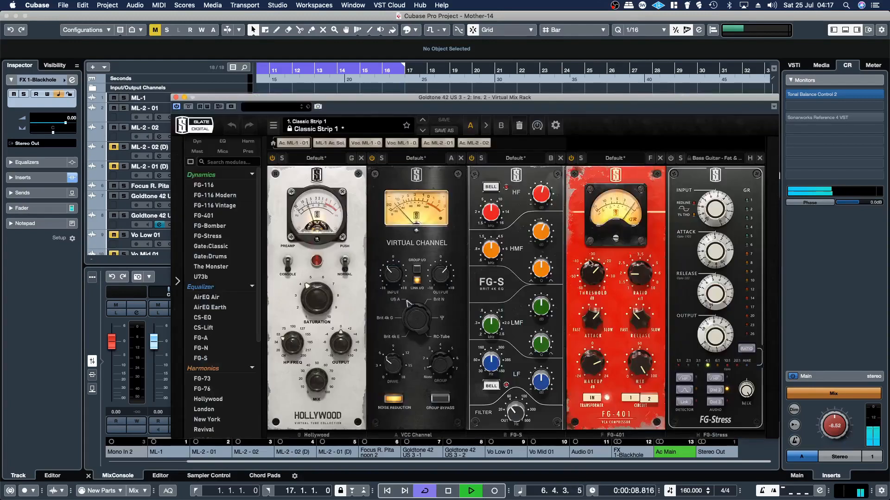
{"action": "mouse_move", "coordinate": [590, 275]}
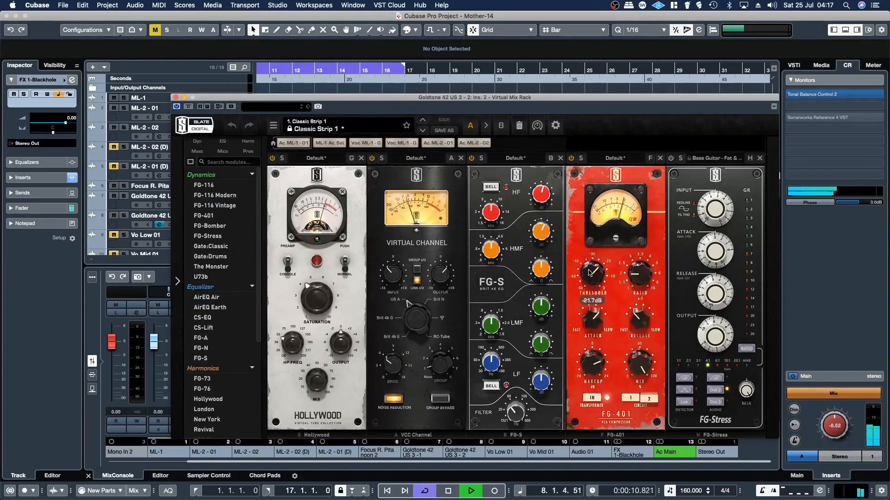
{"action": "left_click_drag", "start_coordinate": [589, 272], "coordinate": [589, 269]}
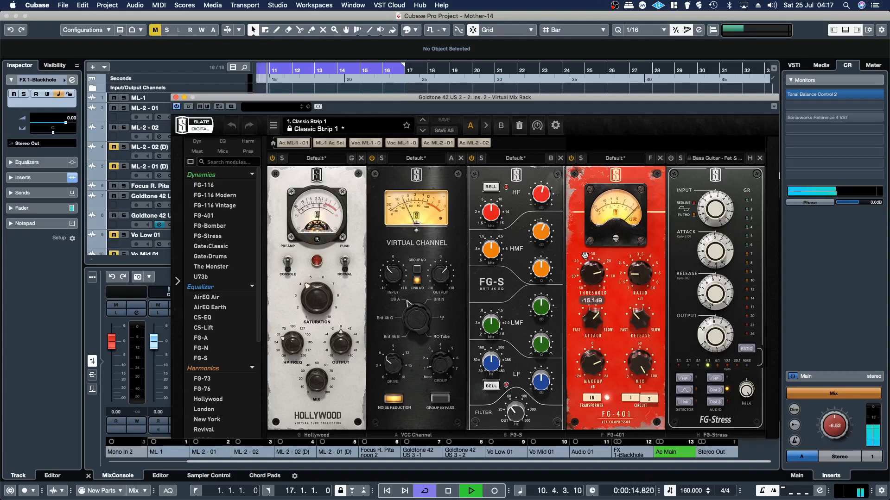
{"action": "left_click_drag", "start_coordinate": [586, 257], "coordinate": [586, 265]}
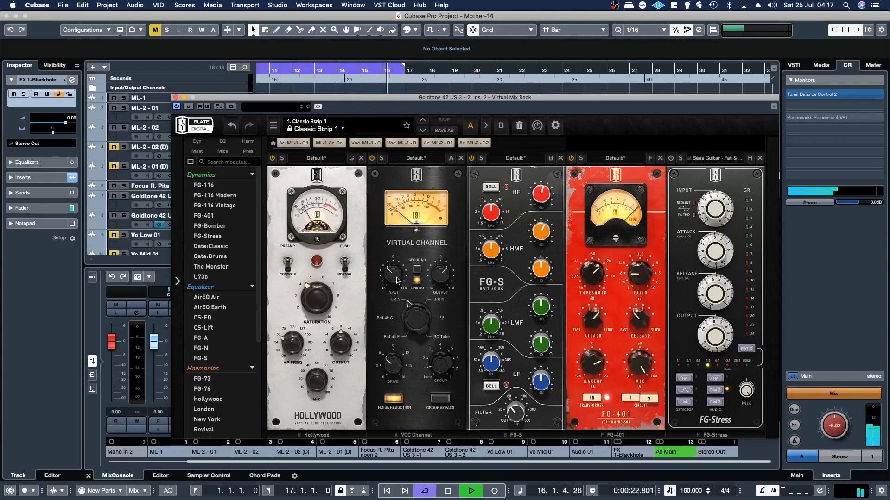
{"action": "mouse_move", "coordinate": [392, 279]}
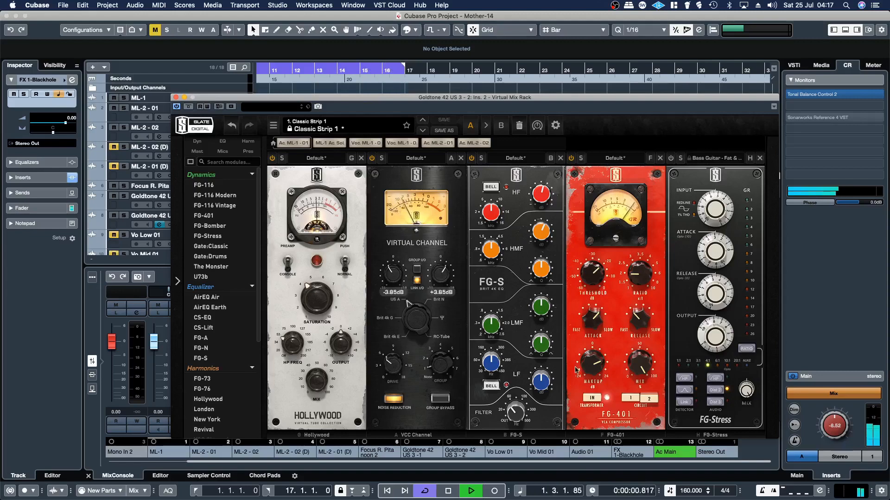
{"action": "left_click", "coordinate": [175, 98]}
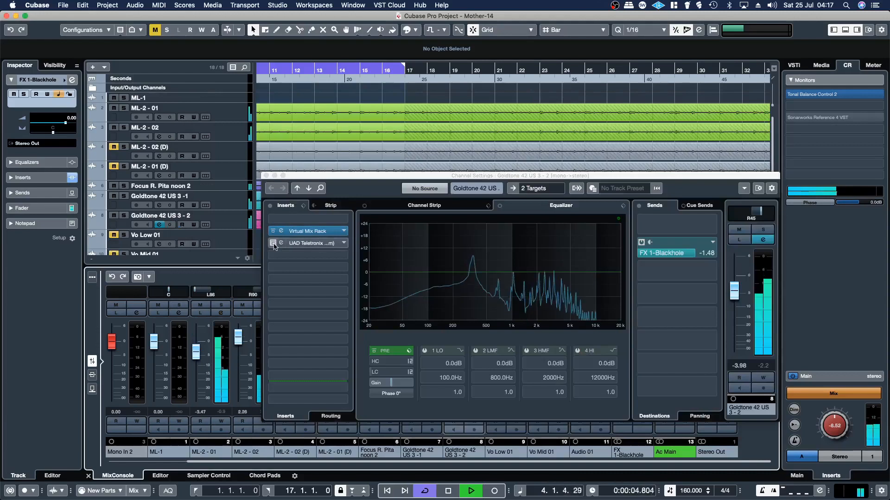
- Re-enable the UAD Teletronix insert on Goldtone 42 US 3 - 2, examine its peak reduction setting, and close its window
{"action": "left_click", "coordinate": [295, 244]}
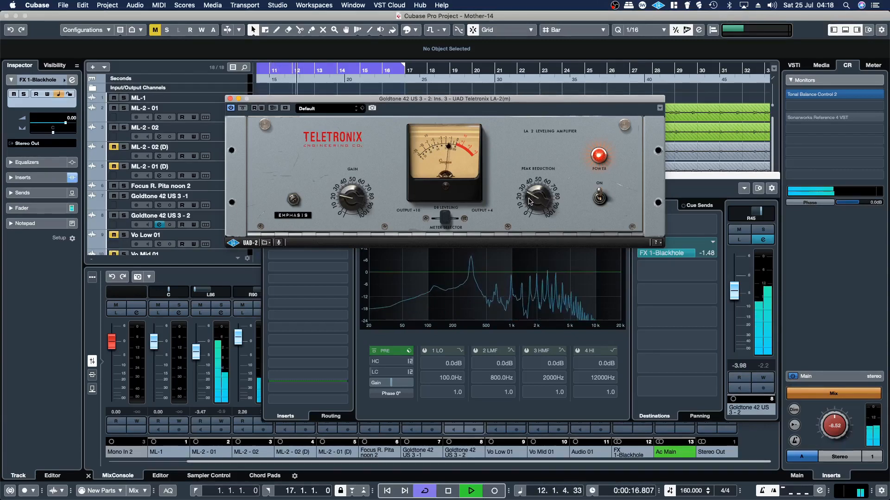
{"action": "left_click", "coordinate": [230, 99]}
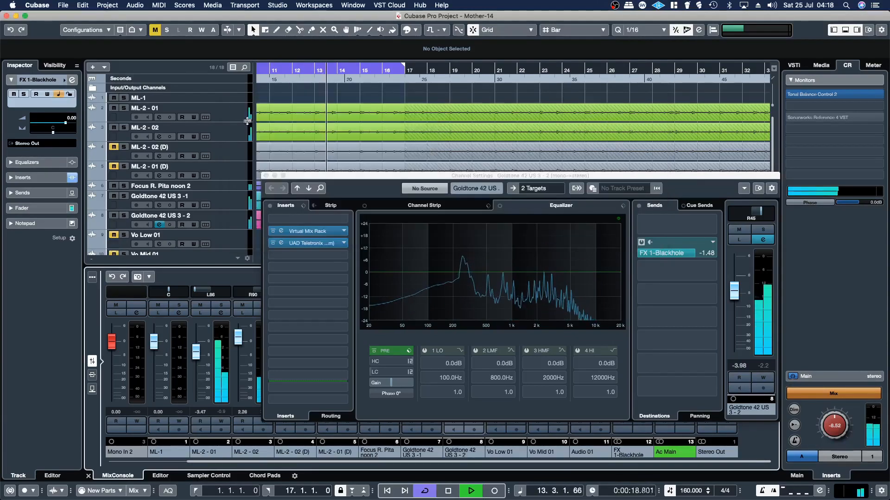
- Insert soothe2 in the first insert slot of Goldtone 42 US 3 - 2 and load its Electric guitar preset EGtr harsh
{"action": "left_click", "coordinate": [327, 219]}
{"action": "scroll", "coordinate": [364, 237], "scroll_direction": "down", "scroll_amount": 5}
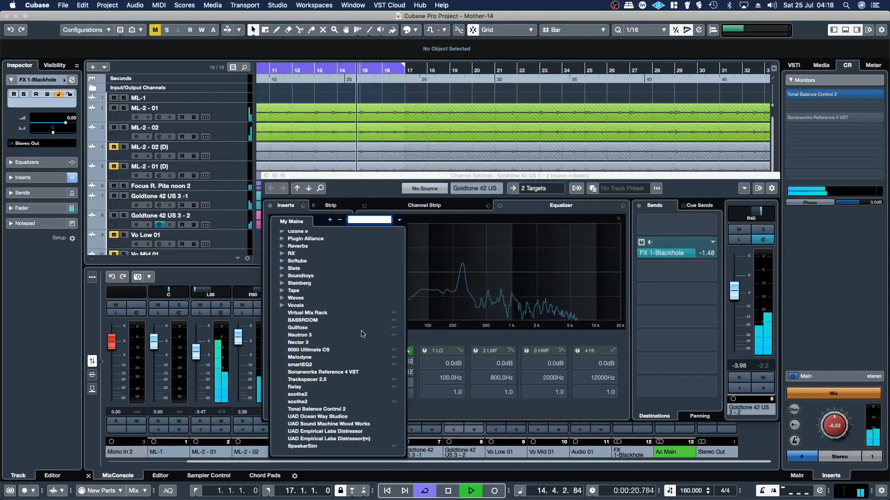
{"action": "left_click", "coordinate": [306, 395]}
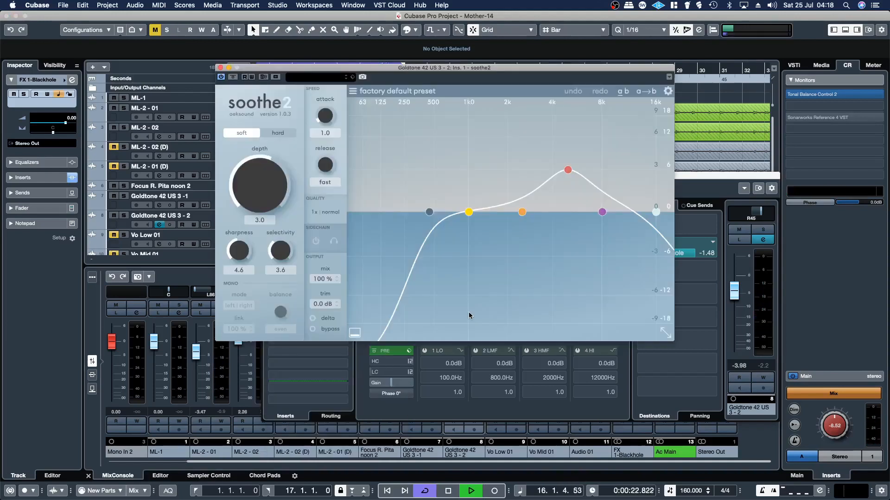
{"action": "left_click", "coordinate": [386, 93]}
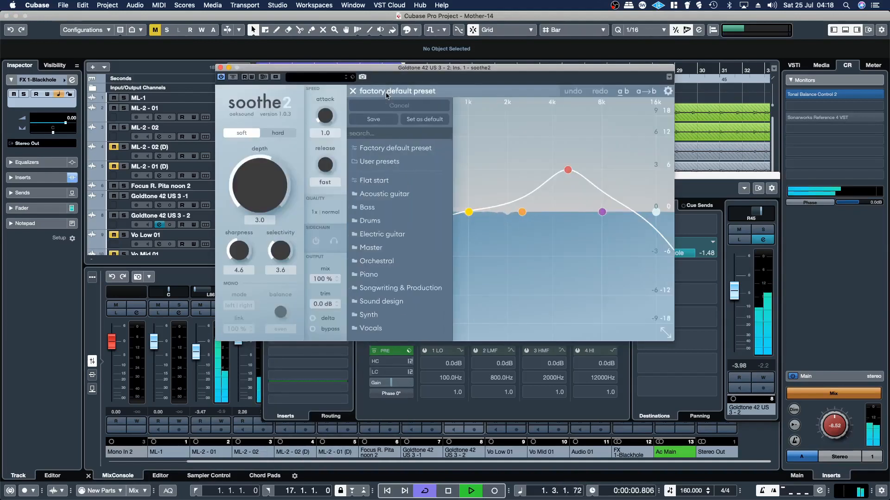
{"action": "mouse_move", "coordinate": [384, 236]}
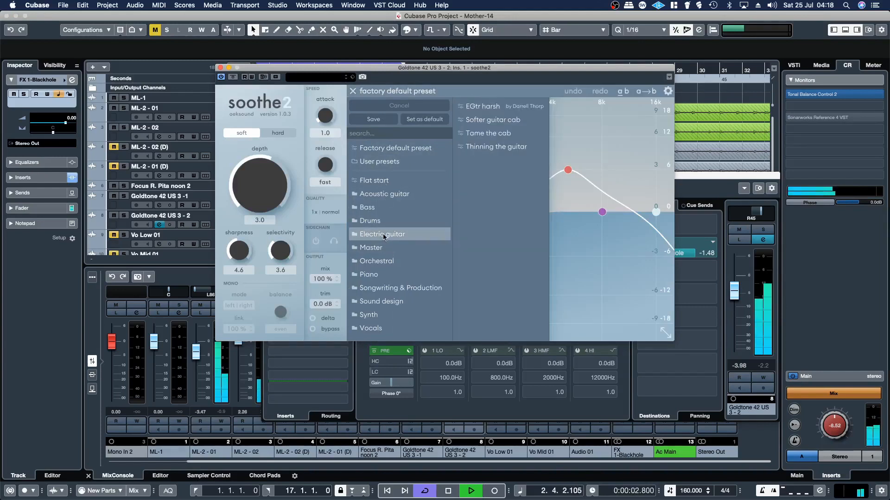
{"action": "left_click", "coordinate": [485, 106]}
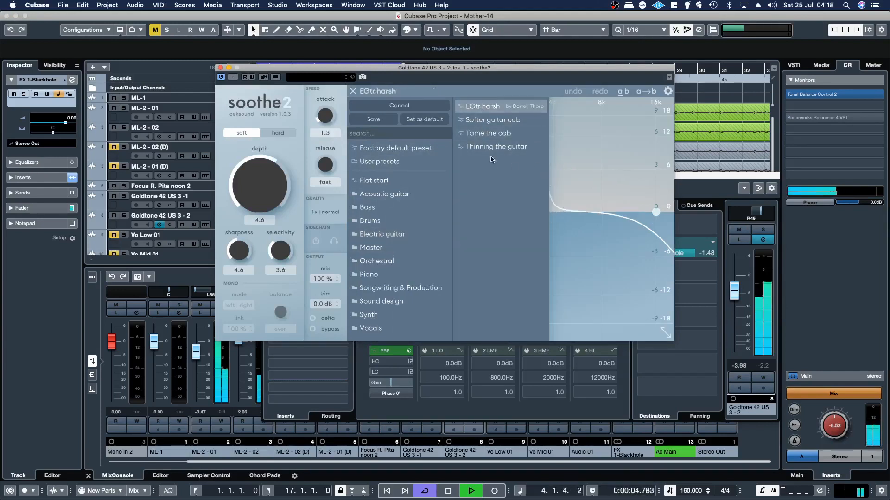
{"action": "left_click", "coordinate": [383, 92]}
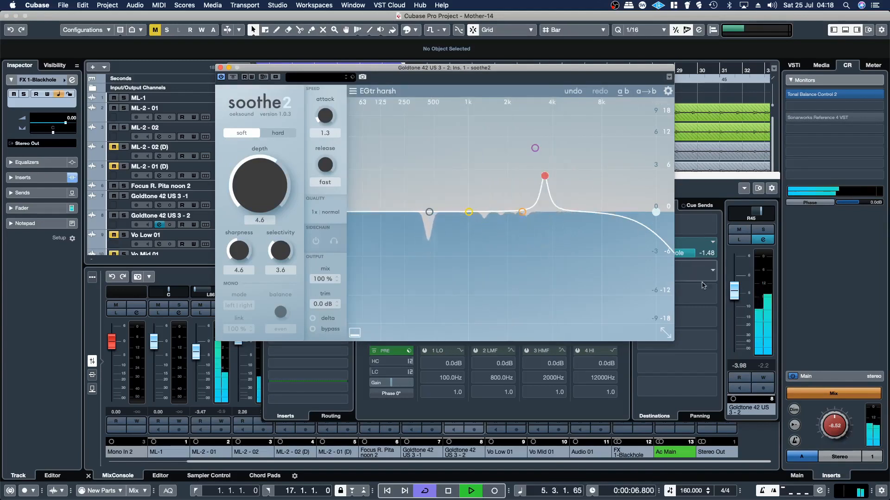
- Raise the Goldtone 42 US 3 - 2 fader to -0.92 and solo the channel, keeping the soothe2 window in front
{"action": "scroll", "coordinate": [731, 291], "scroll_direction": "up", "scroll_amount": 4}
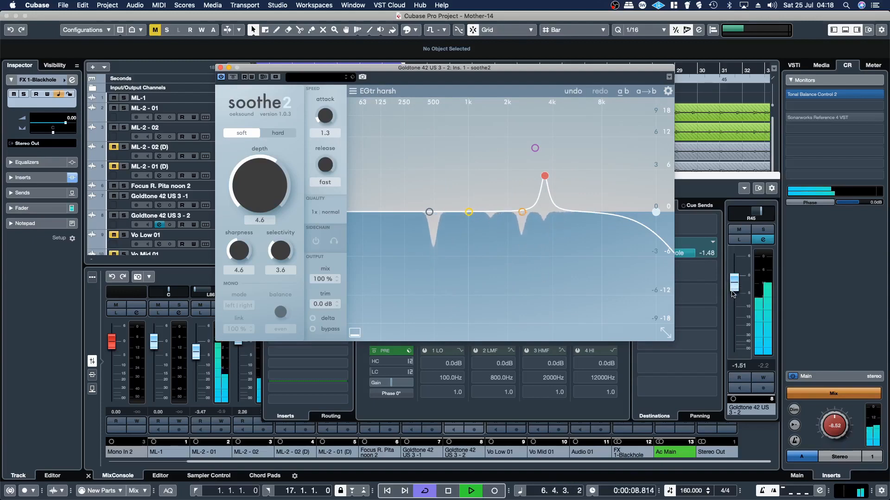
{"action": "scroll", "coordinate": [732, 291], "scroll_direction": "up", "scroll_amount": 1}
{"action": "left_click", "coordinate": [763, 229]}
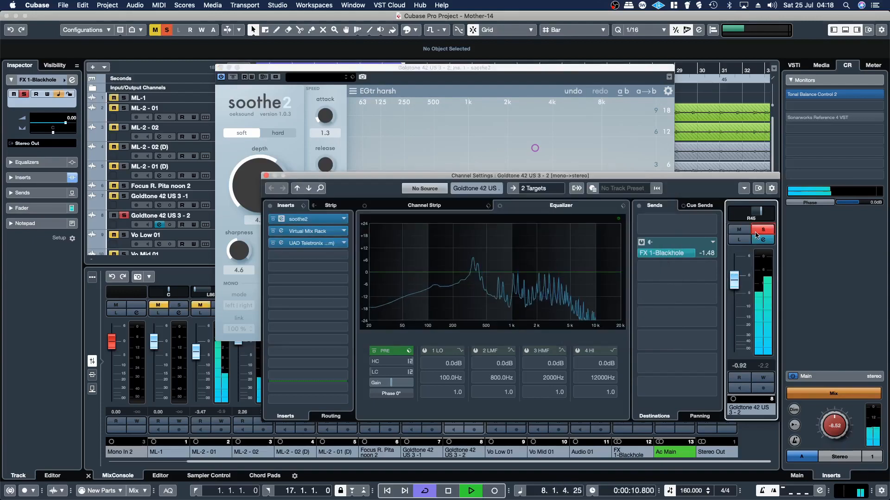
{"action": "left_click", "coordinate": [394, 159]}
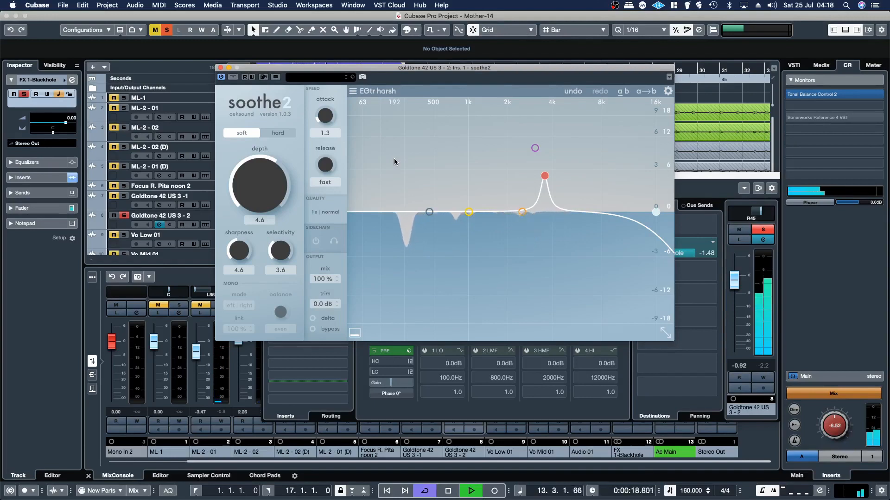
- Compare soothe2's delta, bypassed and active signals on the soloed Goldtone 42 US 3 - 2 track
{"action": "left_click", "coordinate": [313, 318]}
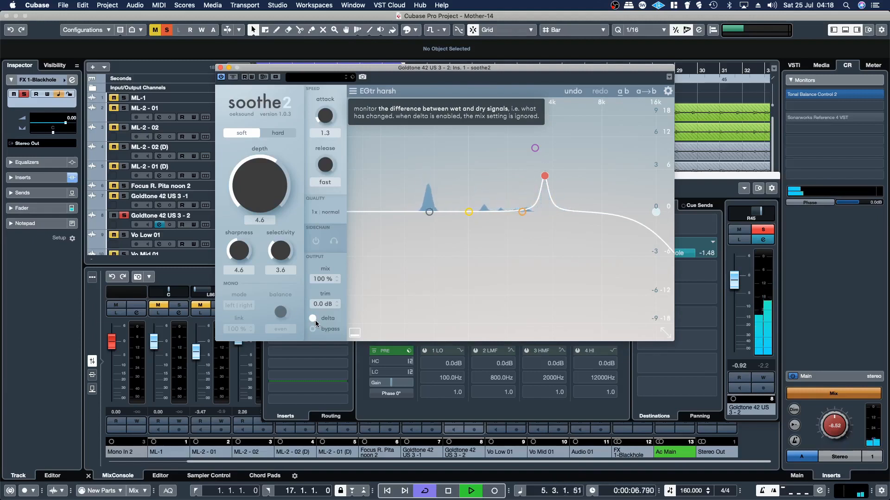
{"action": "left_click", "coordinate": [314, 320]}
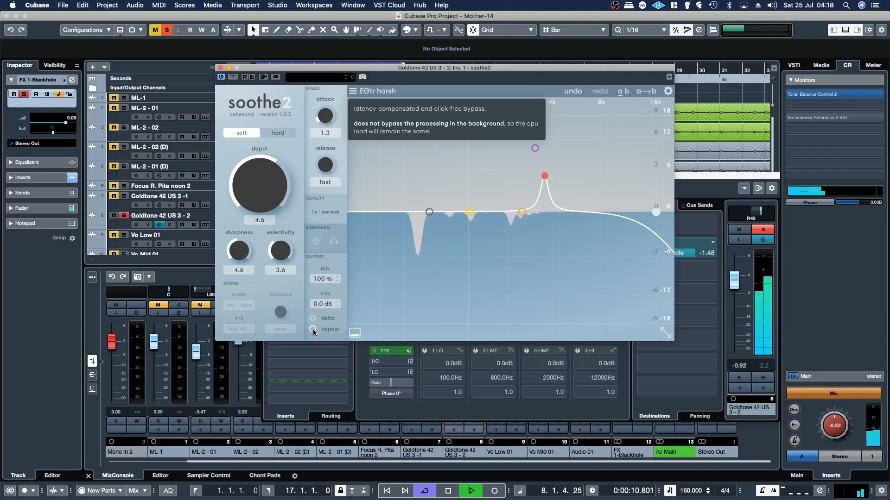
{"action": "left_click", "coordinate": [313, 330]}
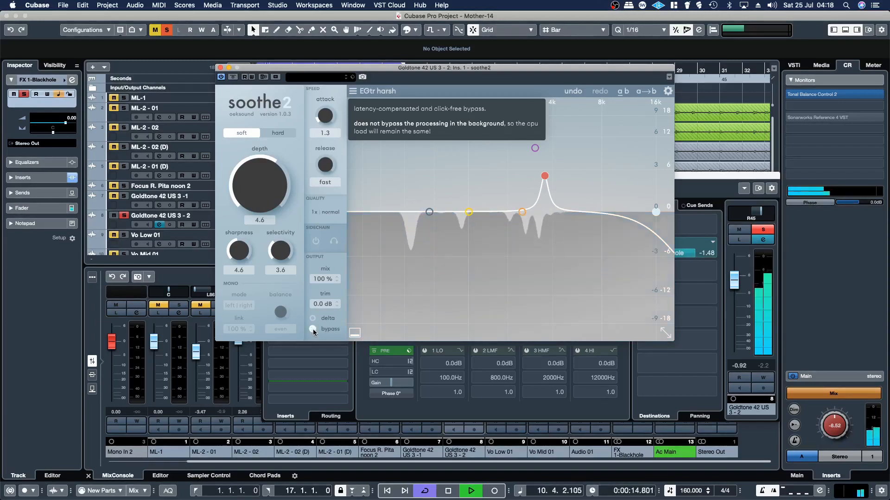
{"action": "left_click", "coordinate": [313, 330]}
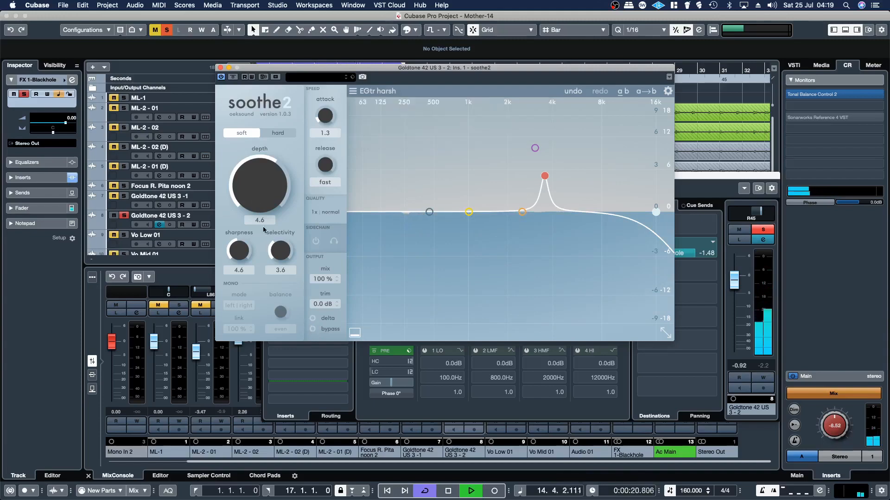
- Reduce soothe2's depth to 3.2, then close its window and unsolo Goldtone 42 US 3 - 2
{"action": "left_click_drag", "start_coordinate": [253, 196], "coordinate": [253, 198]}
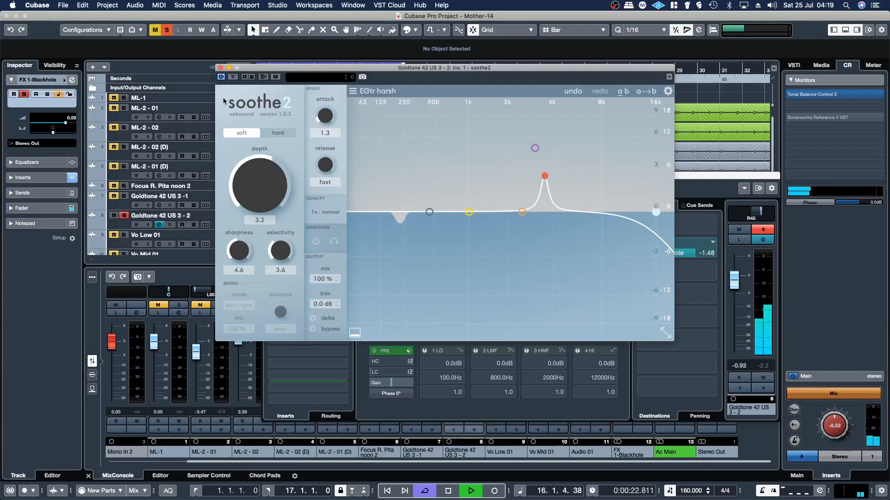
{"action": "left_click", "coordinate": [220, 68]}
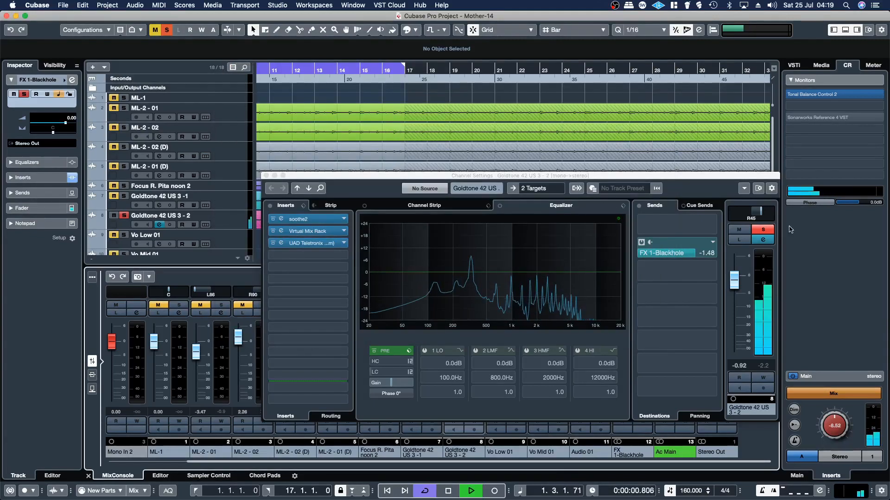
{"action": "left_click", "coordinate": [763, 230]}
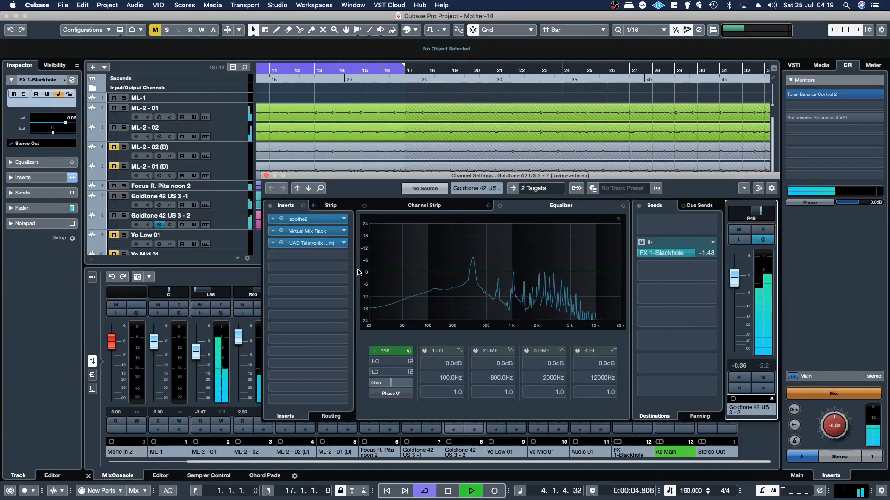
- Bypass the UAD Teletronix insert on Goldtone 42 US 3 - 2 and set its soothe2 to hard mode with a depth of 1.2
{"action": "left_click", "coordinate": [273, 244]}
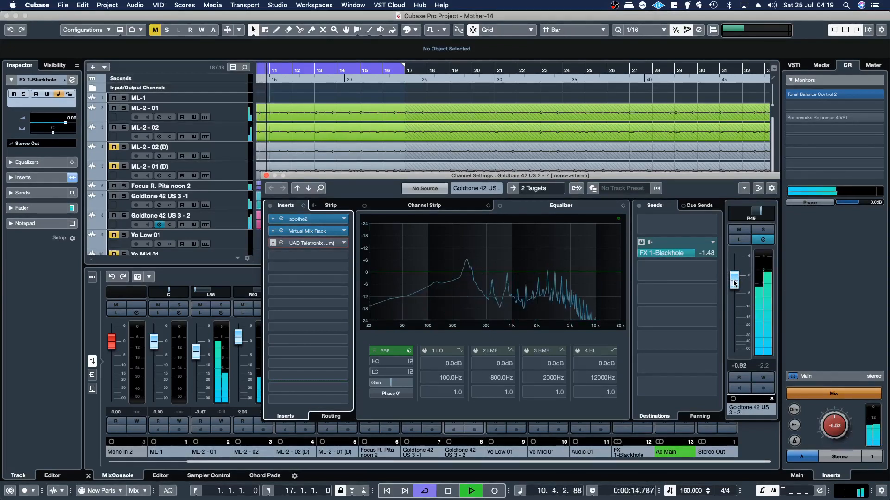
{"action": "left_click", "coordinate": [306, 218]}
{"action": "left_click_drag", "start_coordinate": [271, 188], "coordinate": [268, 185]}
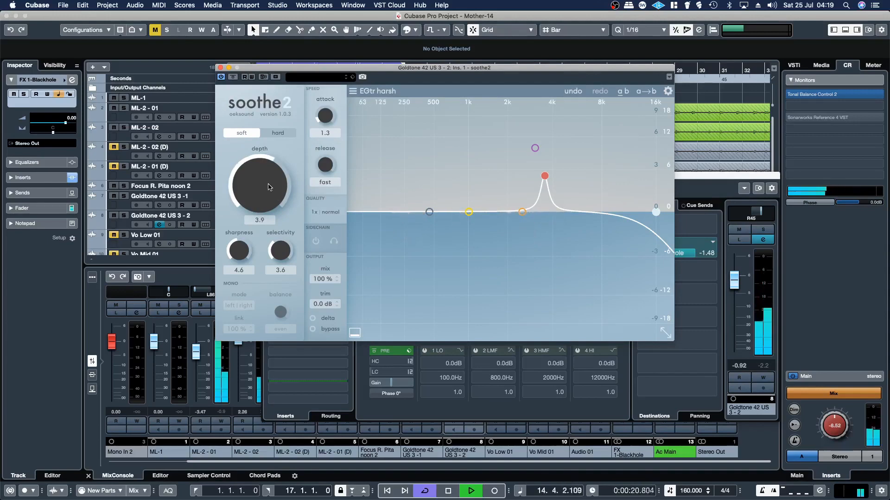
{"action": "left_click_drag", "start_coordinate": [267, 188], "coordinate": [268, 190]}
{"action": "left_click", "coordinate": [277, 133]}
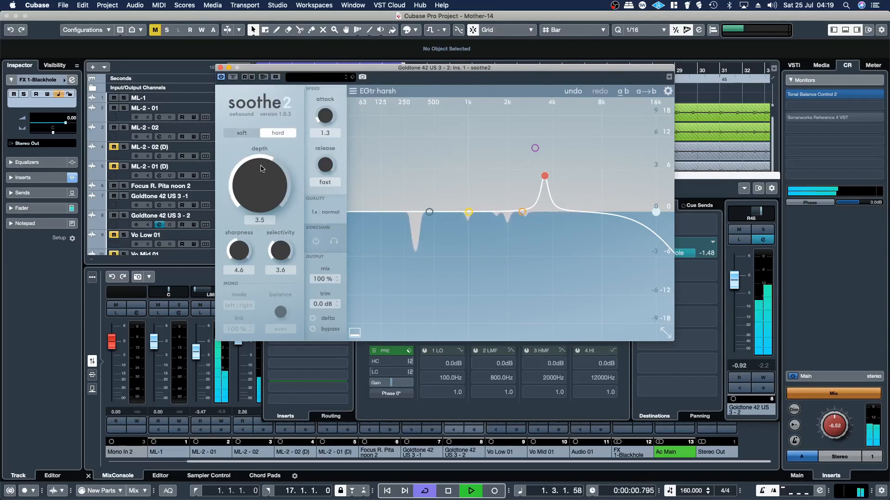
{"action": "left_click_drag", "start_coordinate": [257, 177], "coordinate": [257, 179]}
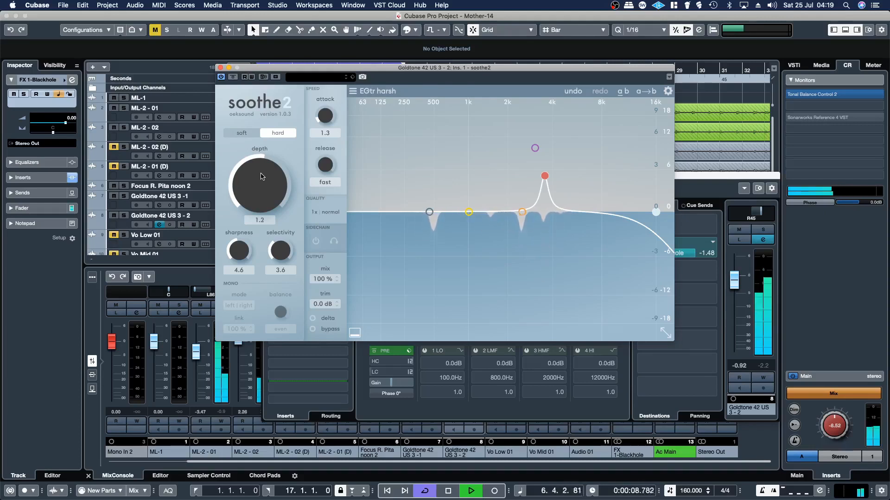
- Solo Goldtone 42 US 3 - 2 to compare soothe2's delta and active signals, then unsolo it and close the plug-in and channel windows
{"action": "left_click", "coordinate": [762, 230]}
{"action": "left_click", "coordinate": [306, 73]}
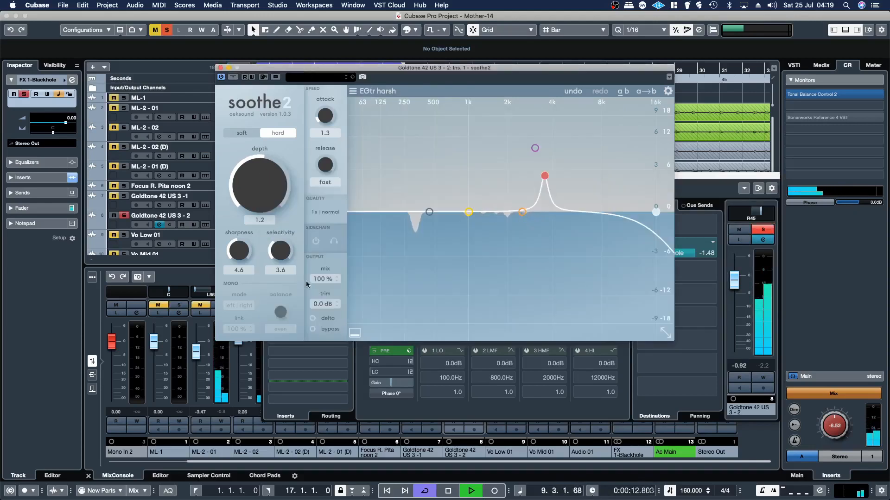
{"action": "left_click", "coordinate": [313, 319]}
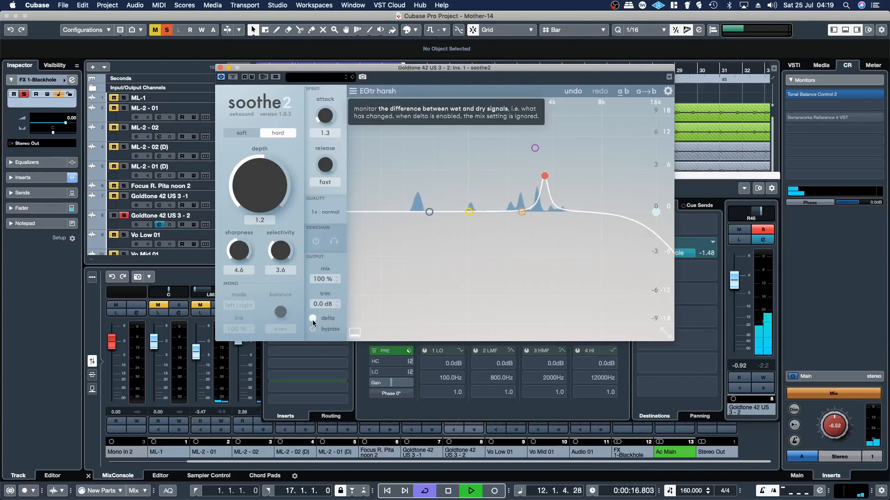
{"action": "left_click", "coordinate": [313, 319]}
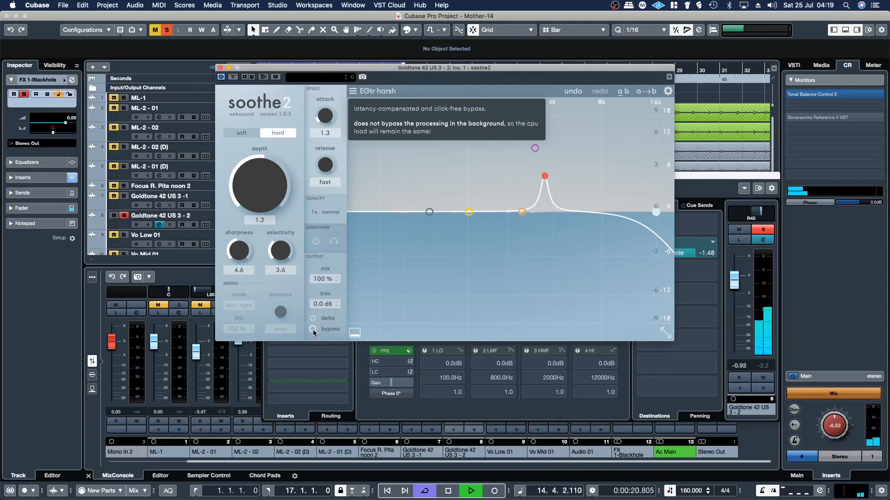
{"action": "left_click", "coordinate": [220, 69]}
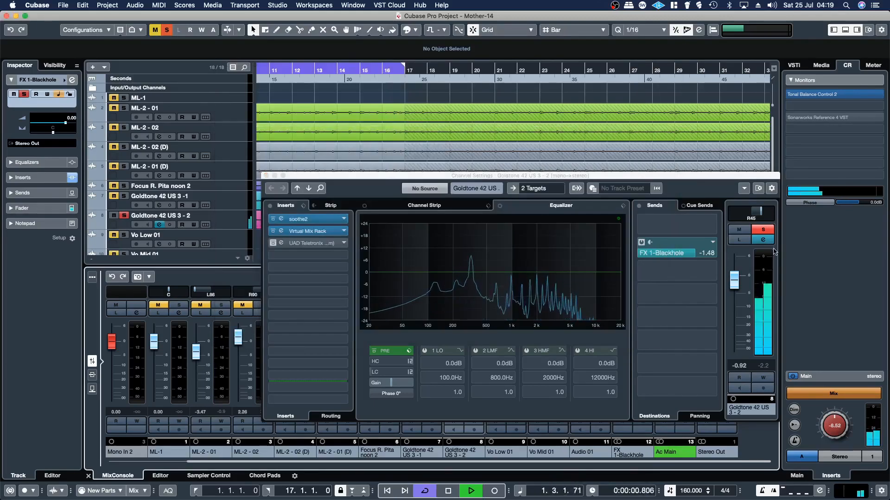
{"action": "left_click", "coordinate": [762, 230]}
{"action": "left_click", "coordinate": [266, 176]}
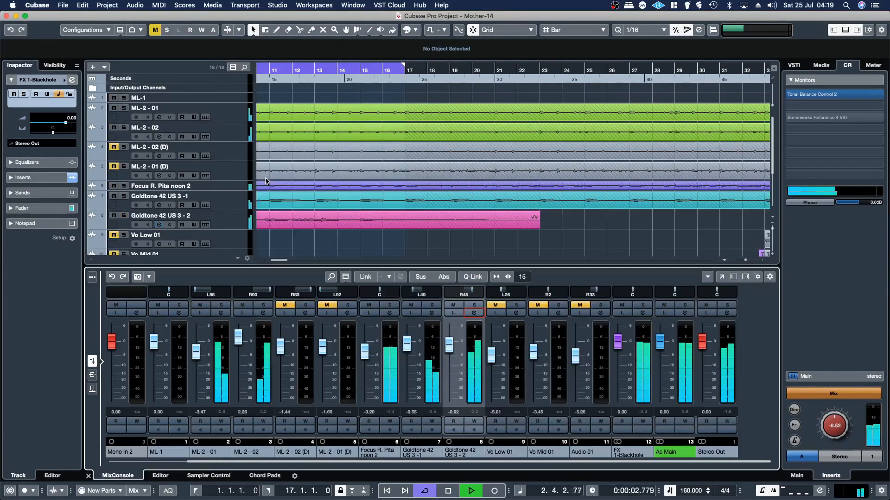
- Move playback to the middle section of the song and set the cycle range to bars 49 through 67
{"action": "scroll", "coordinate": [464, 238], "scroll_direction": "down", "scroll_amount": 3}
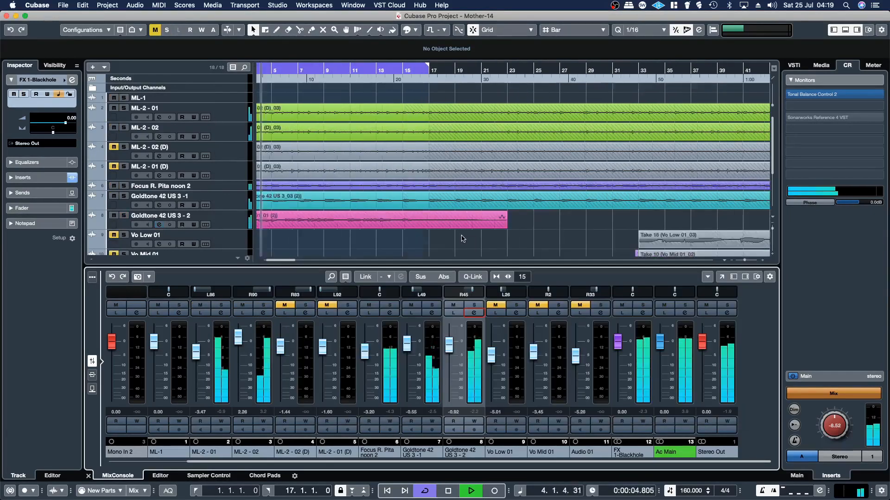
{"action": "left_click", "coordinate": [472, 69]}
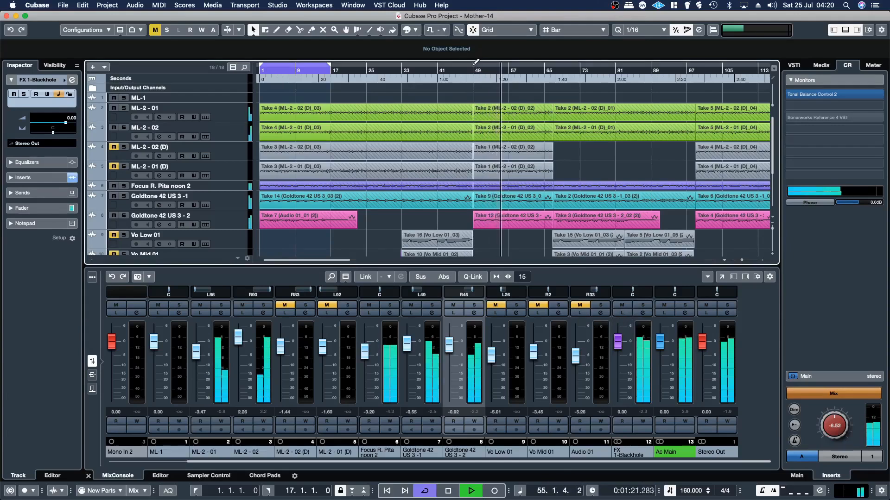
{"action": "left_click_drag", "start_coordinate": [477, 61], "coordinate": [555, 74]}
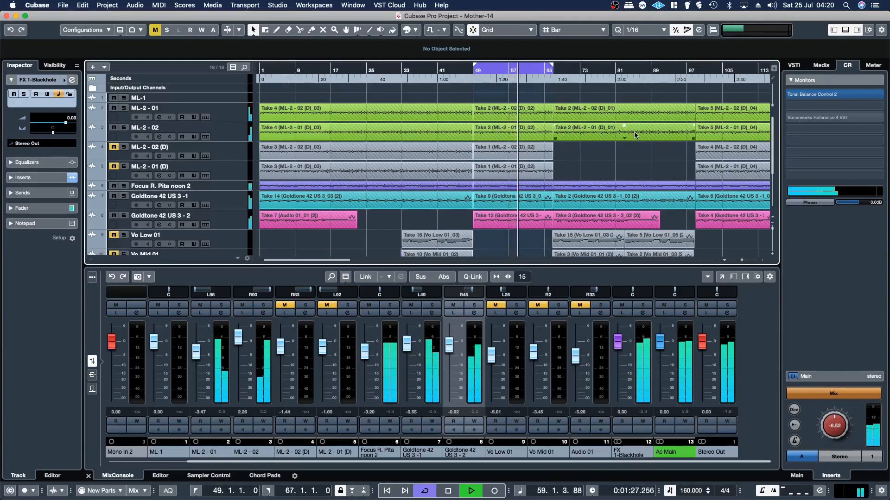
- Open the soothe2 insert from the Ac Main group's channel settings and solo the group
{"action": "left_click", "coordinate": [686, 314]}
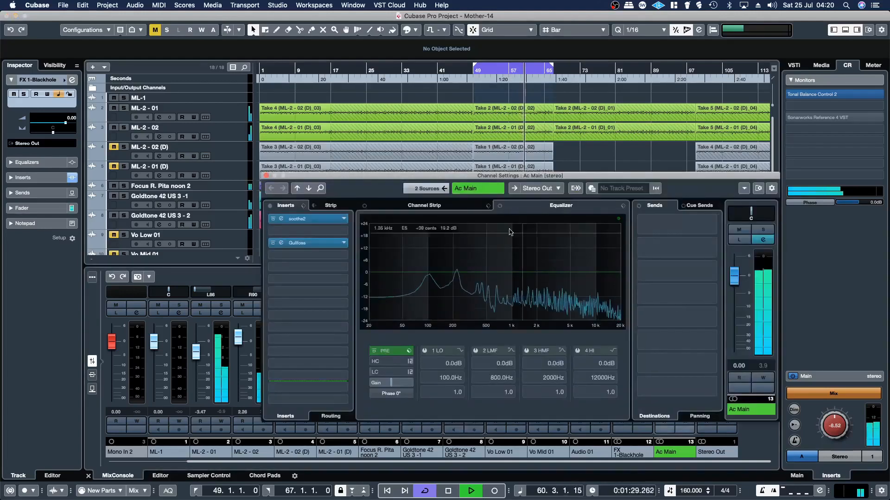
{"action": "left_click", "coordinate": [308, 220]}
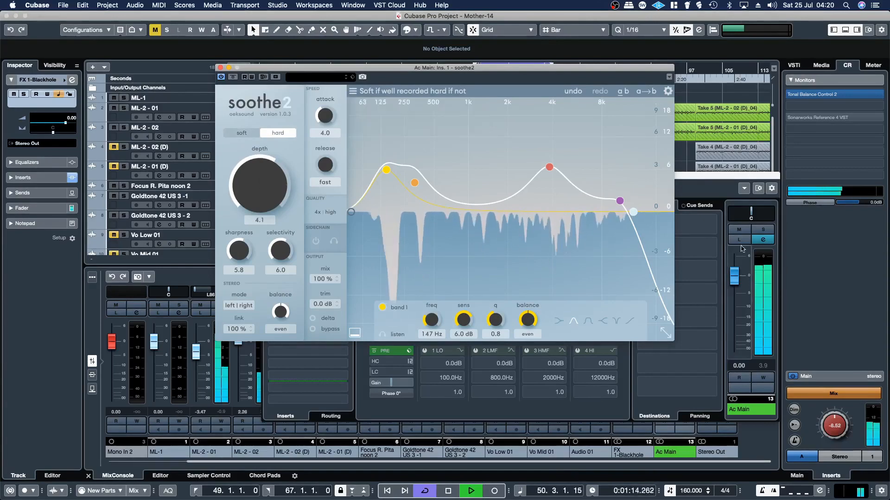
{"action": "left_click", "coordinate": [762, 230]}
{"action": "left_click", "coordinate": [297, 158]}
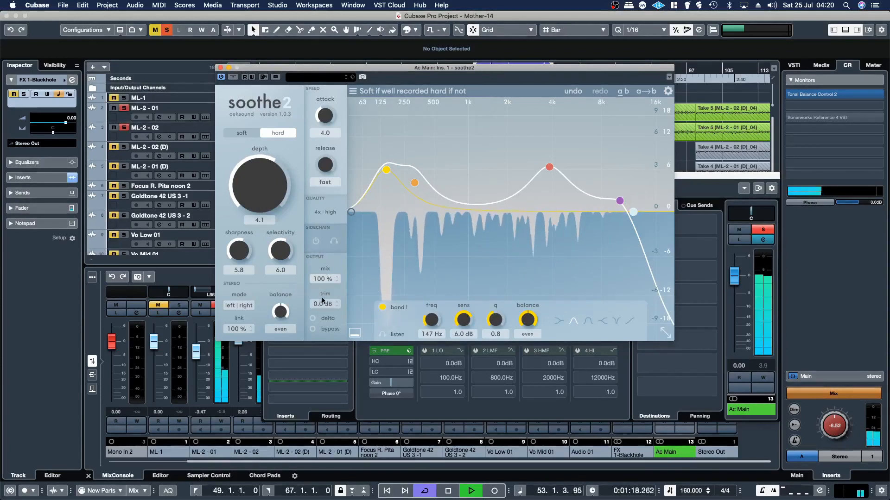
- Audition soothe2's delta signal on Ac Main, reduce its depth to 1.3, and unsolo the group
{"action": "left_click", "coordinate": [313, 319]}
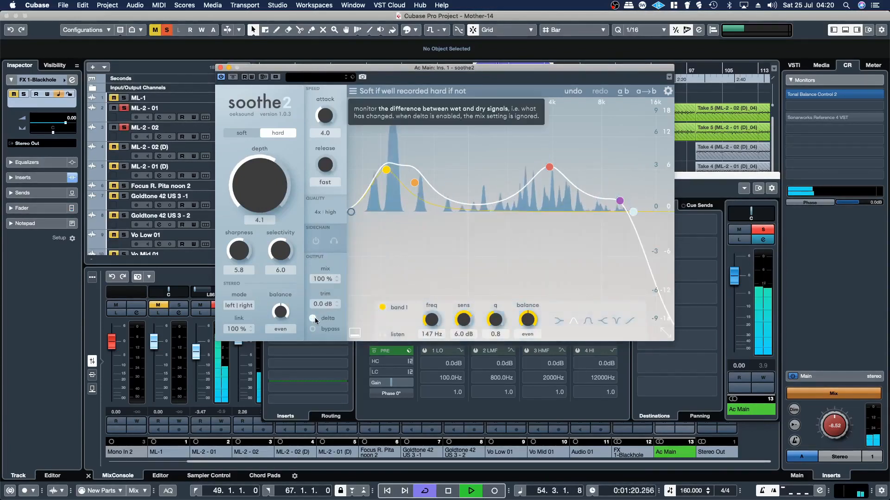
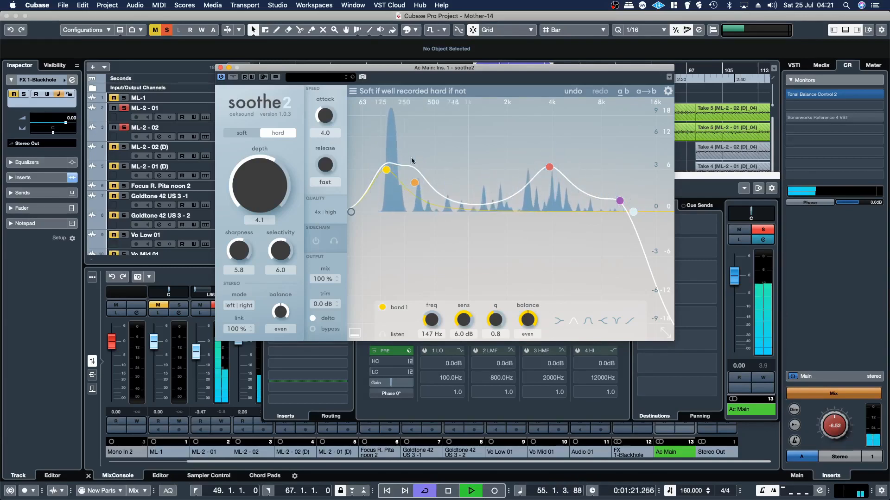
{"action": "left_click", "coordinate": [313, 319]}
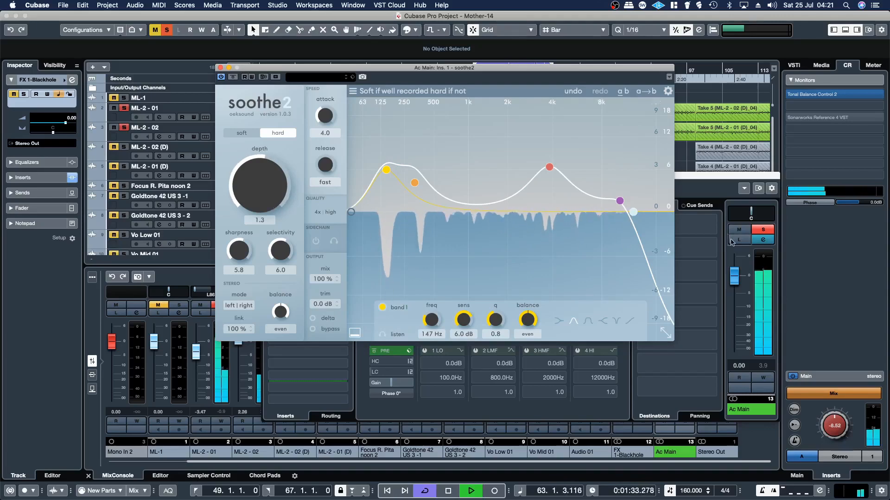
{"action": "left_click", "coordinate": [755, 233]}
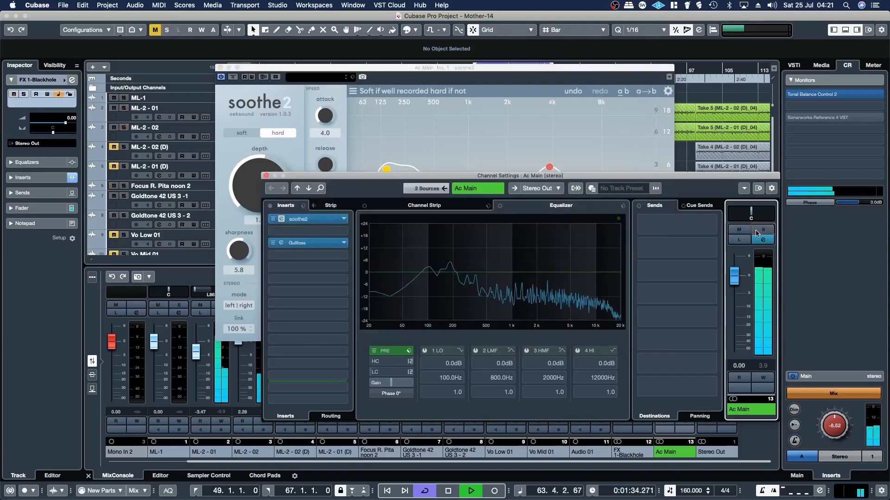
- Close the soothe2 and Ac Main channel windows and lower the Ac Main fader to -1.10
{"action": "left_click", "coordinate": [315, 74]}
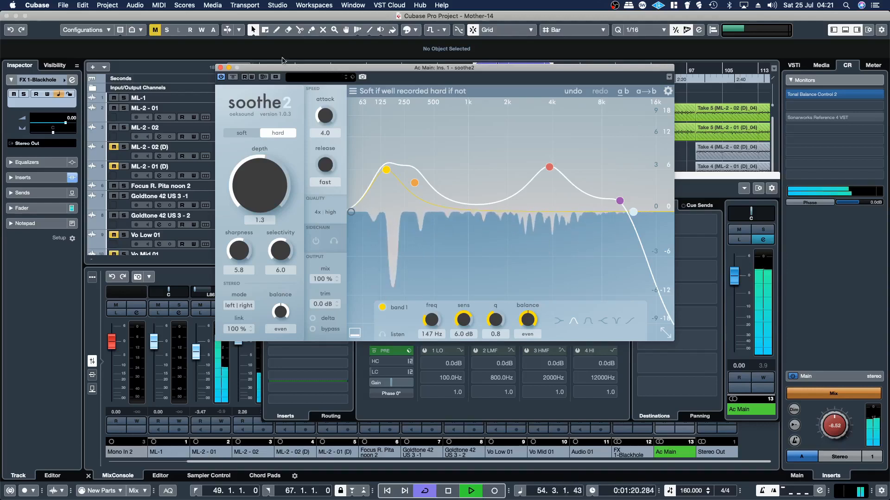
{"action": "left_click", "coordinate": [220, 68]}
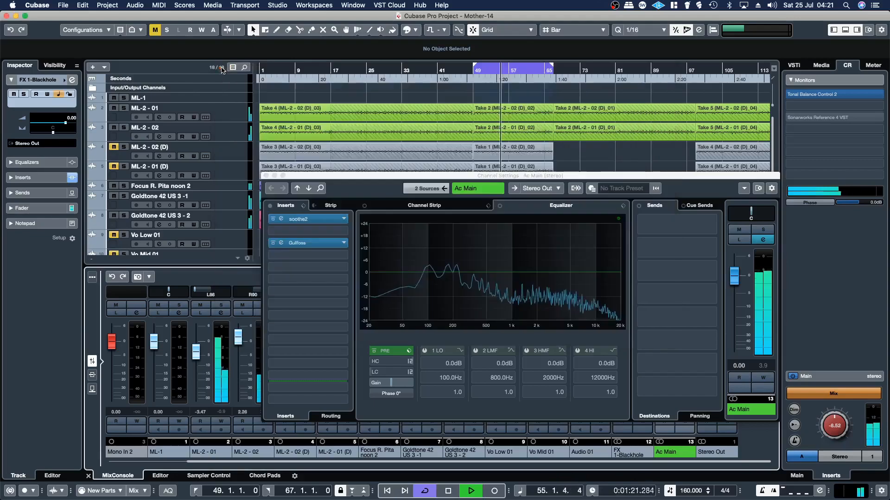
{"action": "left_click", "coordinate": [266, 176]}
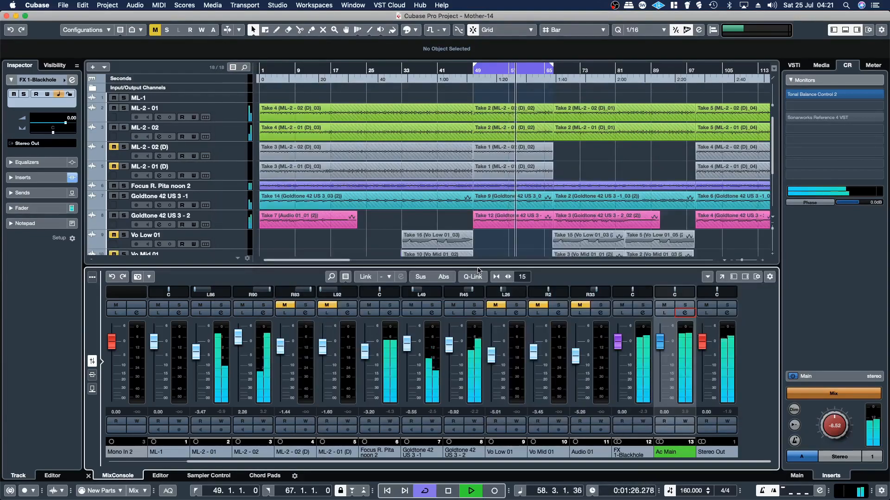
{"action": "left_click_drag", "start_coordinate": [661, 342], "coordinate": [664, 348]}
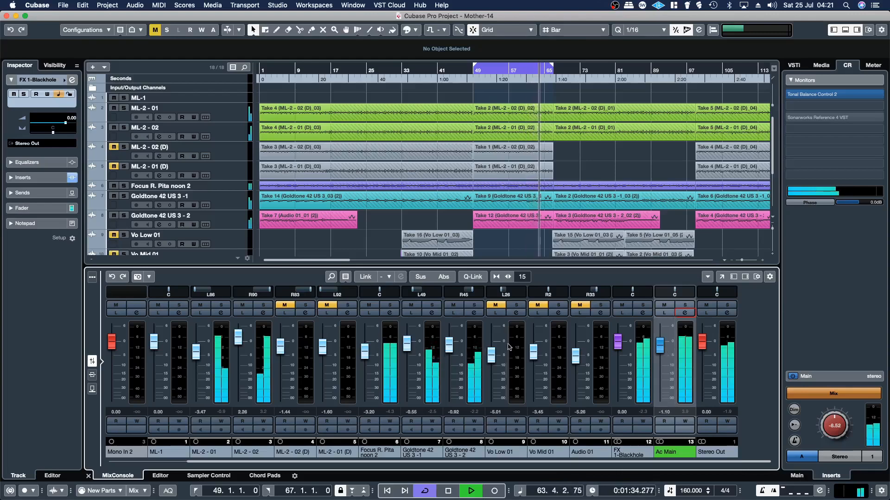
- Inspect the Virtual Mix Rack insert on the Goldtone 42 US 3 - 2 channel and close its window
{"action": "left_click", "coordinate": [467, 316]}
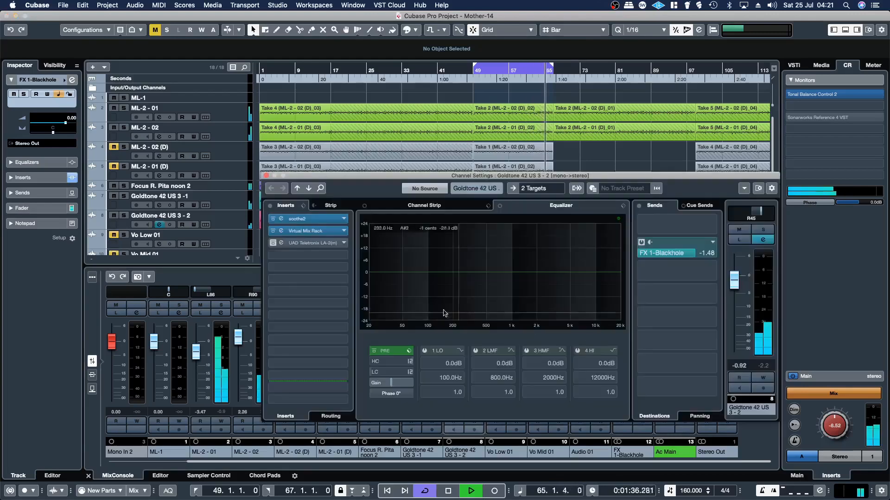
{"action": "left_click", "coordinate": [325, 237]}
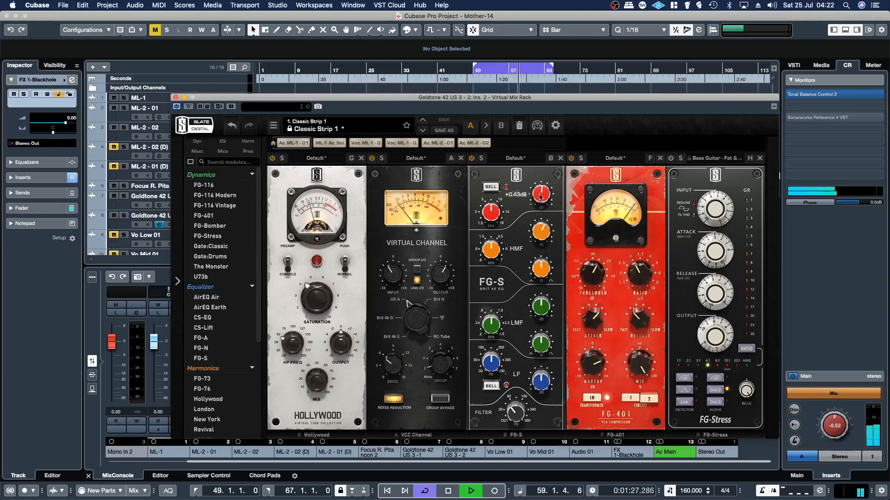
{"action": "mouse_move", "coordinate": [386, 269]}
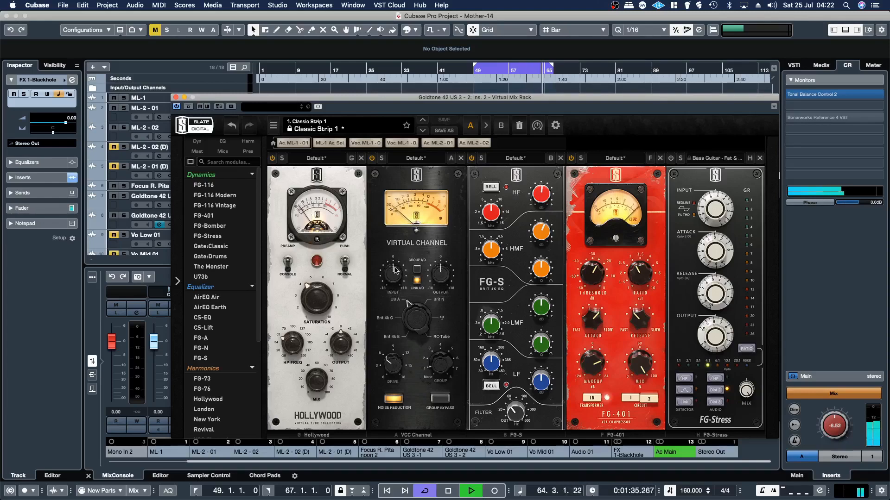
{"action": "left_click", "coordinate": [176, 97]}
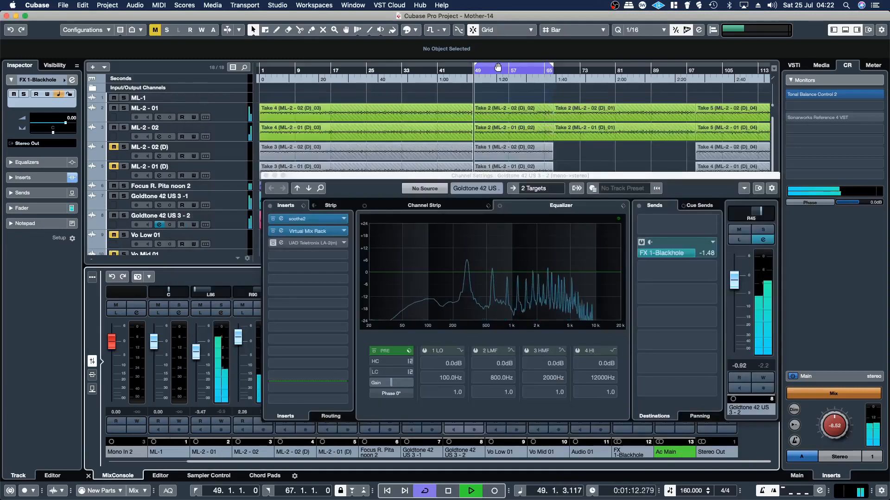
- Move the cycle range to bars 67 through 85, close the channel settings, and stop playback
{"action": "left_click_drag", "start_coordinate": [493, 71], "coordinate": [576, 72]}
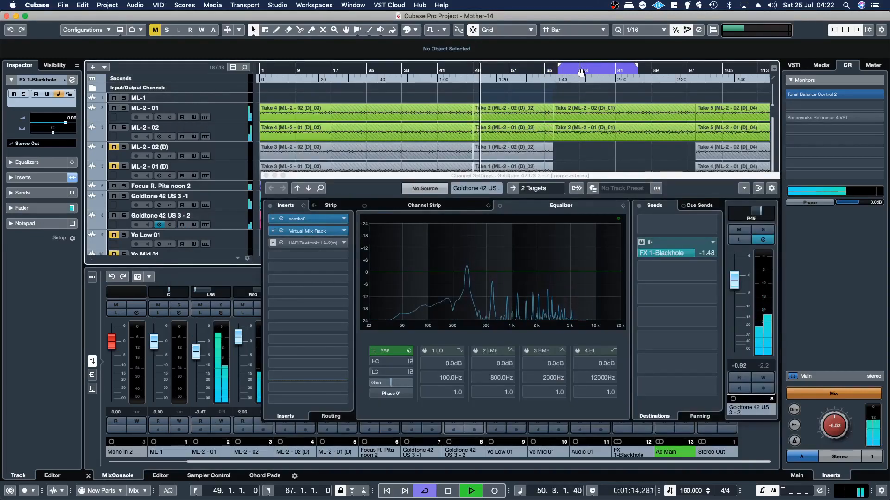
{"action": "left_click", "coordinate": [555, 70]}
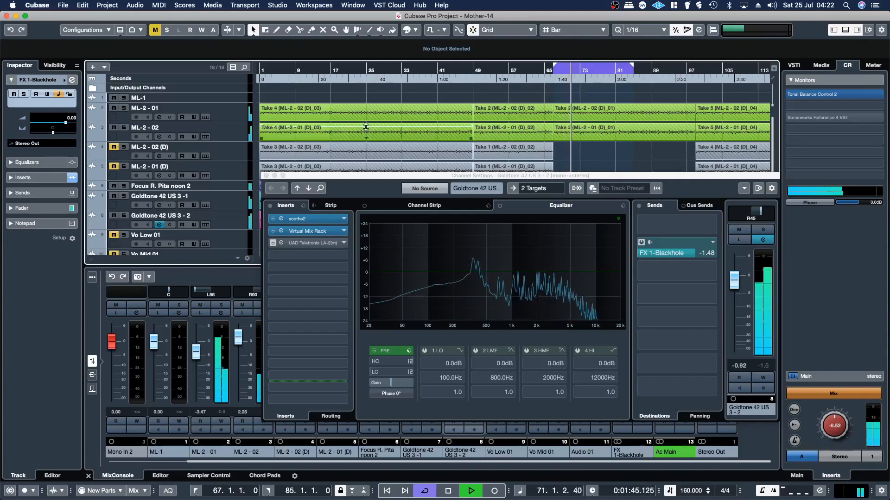
{"action": "left_click", "coordinate": [266, 175]}
{"action": "key", "text": "space"}
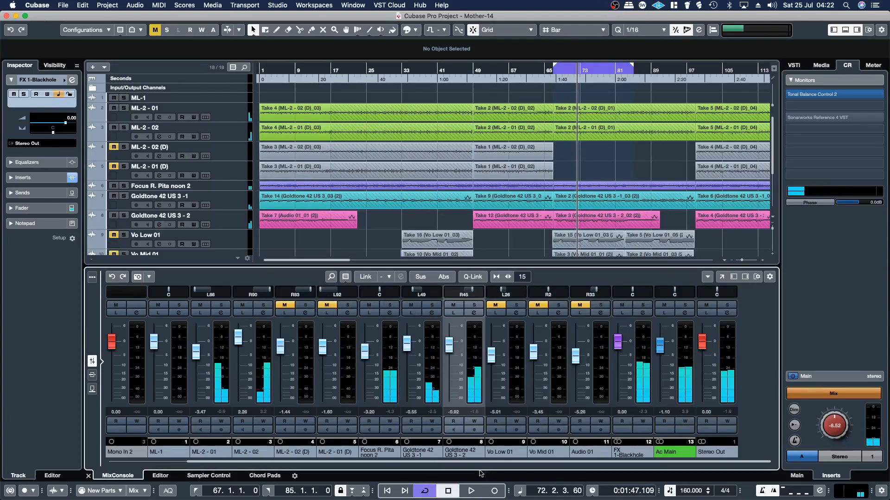
- Open the Stereo Out channel settings and move Gullfoss to the first insert slot
{"action": "left_click", "coordinate": [727, 314]}
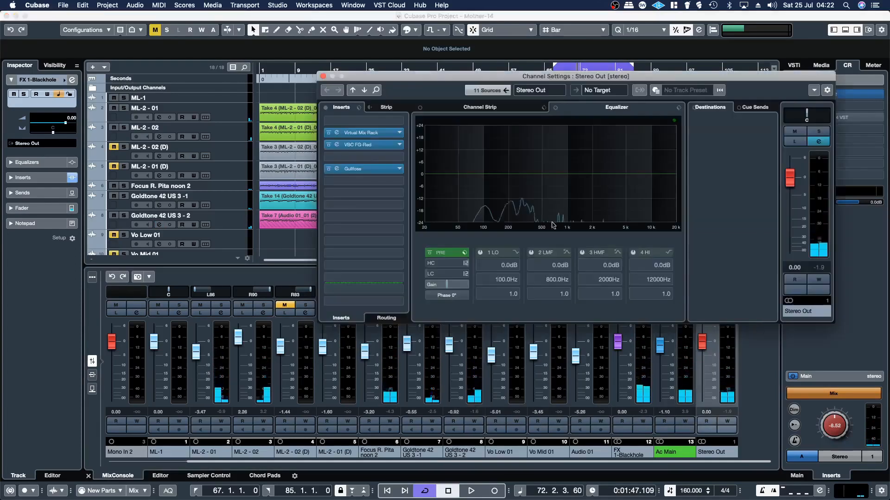
{"action": "left_click", "coordinate": [384, 132]}
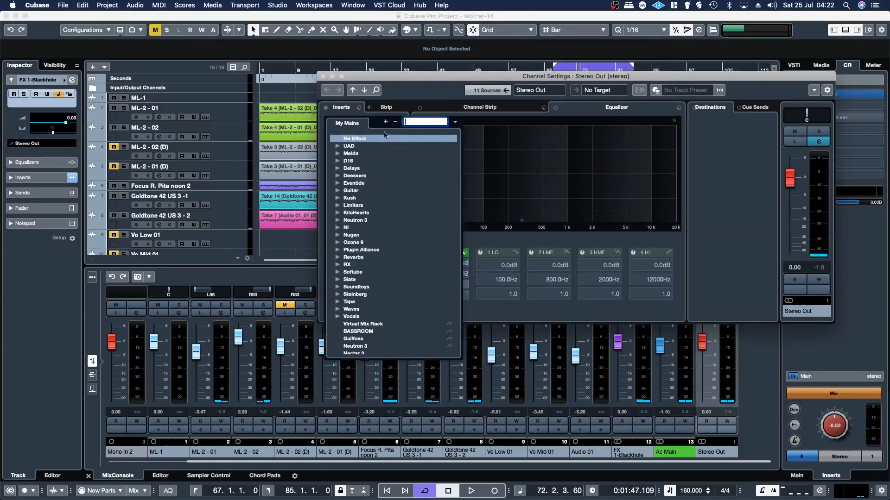
{"action": "left_click", "coordinate": [424, 81]}
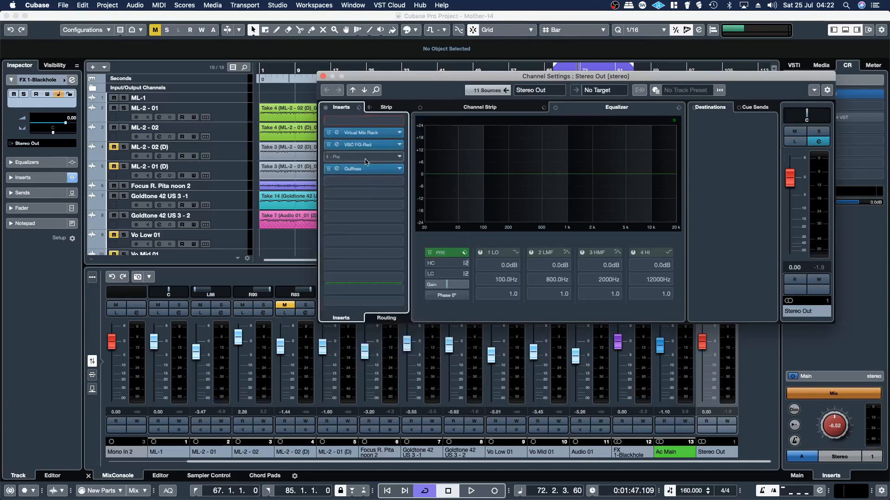
{"action": "left_click_drag", "start_coordinate": [350, 171], "coordinate": [357, 124]}
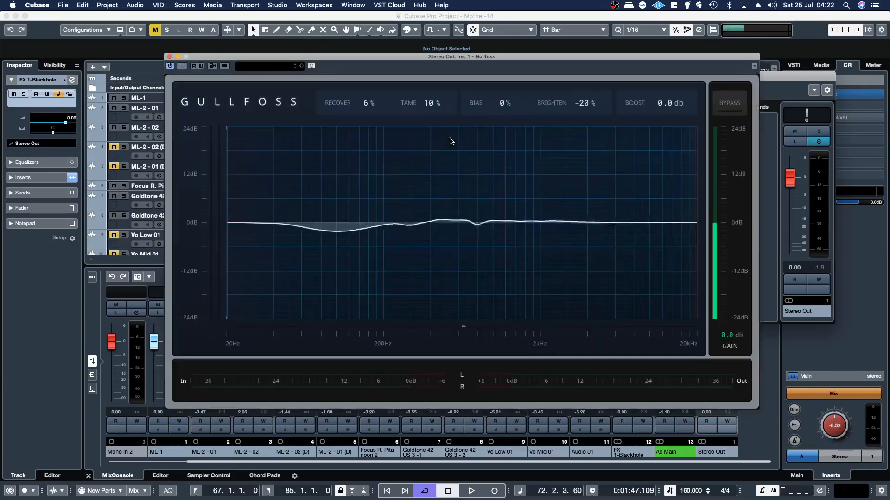
- During playback, set Gullfoss to Tame 4%, Recover 4% and Brighten 0%, compare it with bypass, and close the plug-in
{"action": "key", "text": "space"}
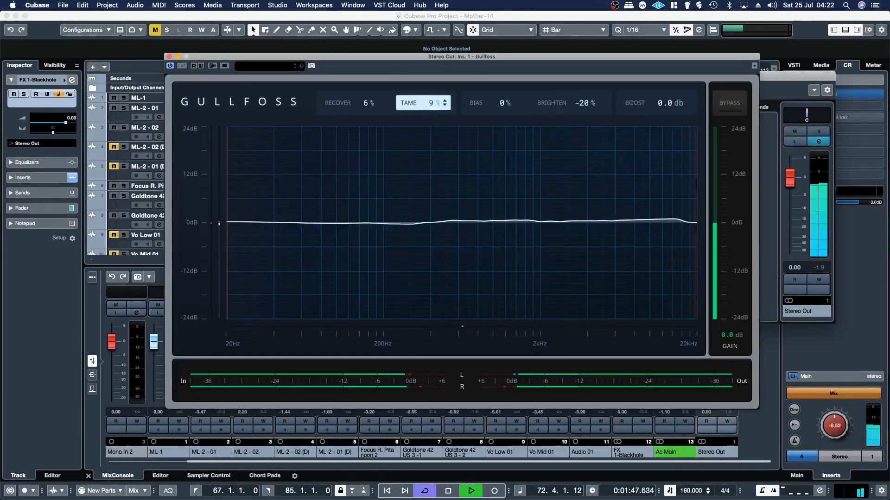
{"action": "left_click_drag", "start_coordinate": [431, 103], "coordinate": [431, 106]}
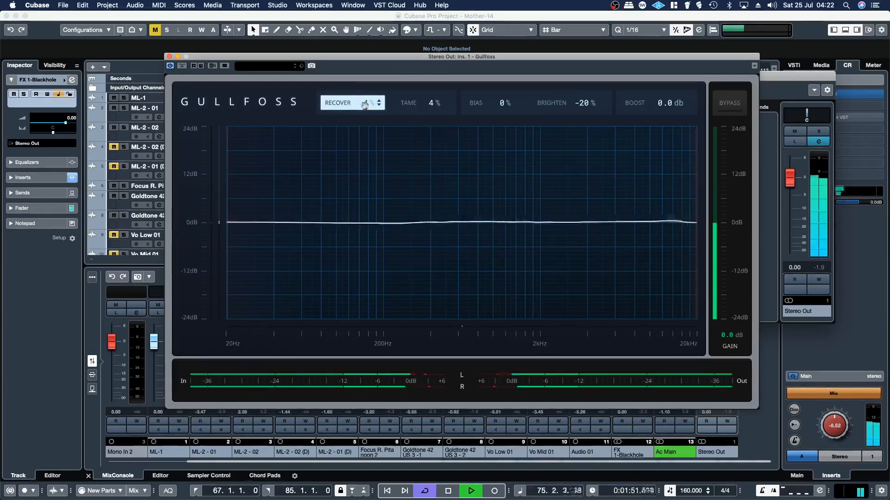
{"action": "left_click_drag", "start_coordinate": [551, 104], "coordinate": [551, 91]}
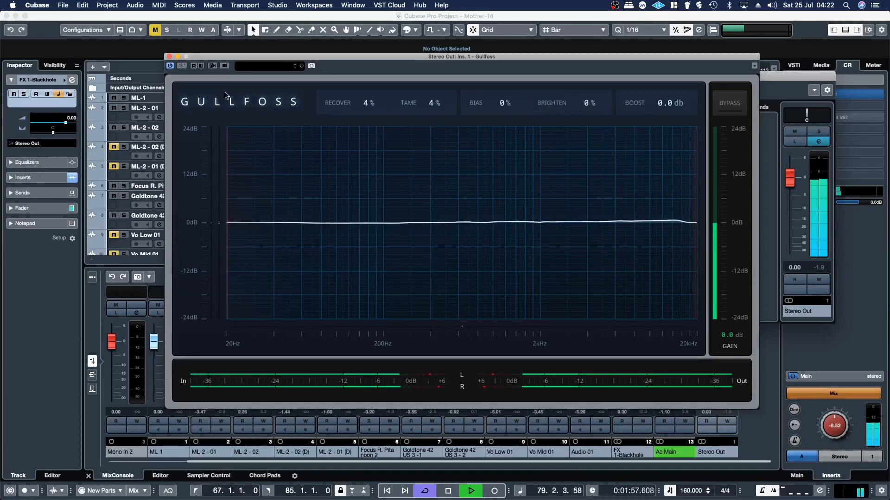
{"action": "left_click", "coordinate": [737, 104]}
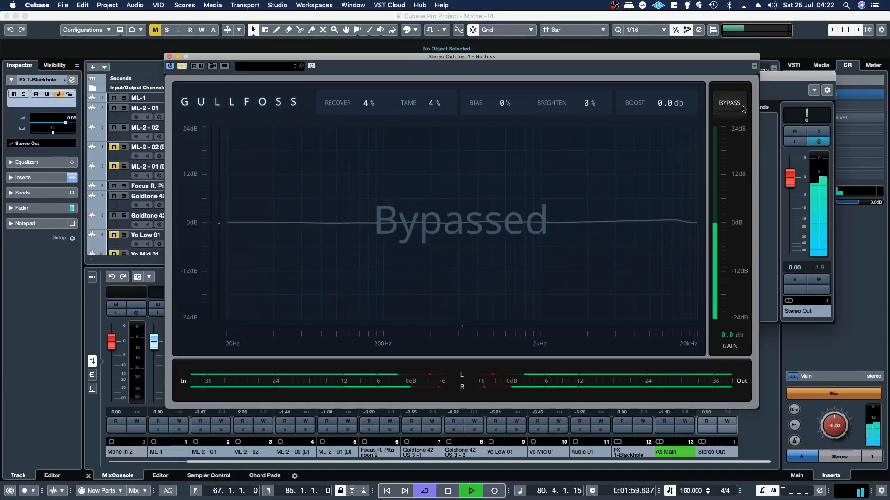
{"action": "left_click", "coordinate": [742, 108]}
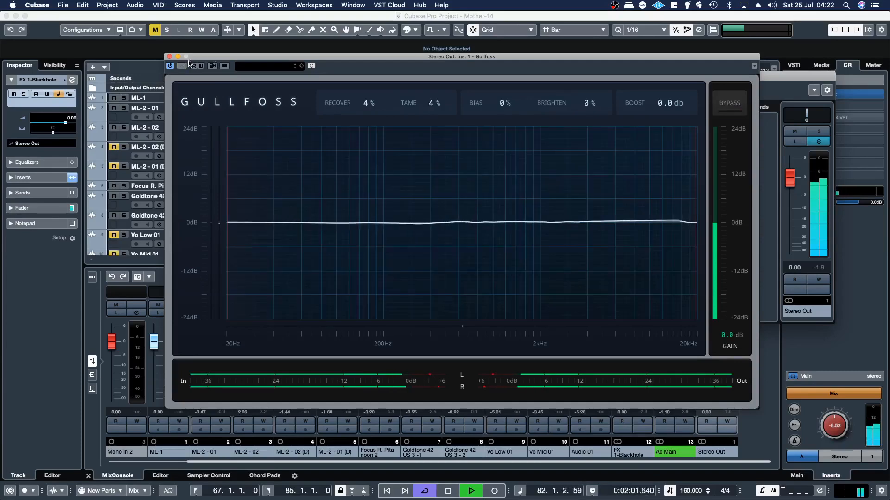
{"action": "left_click", "coordinate": [169, 57]}
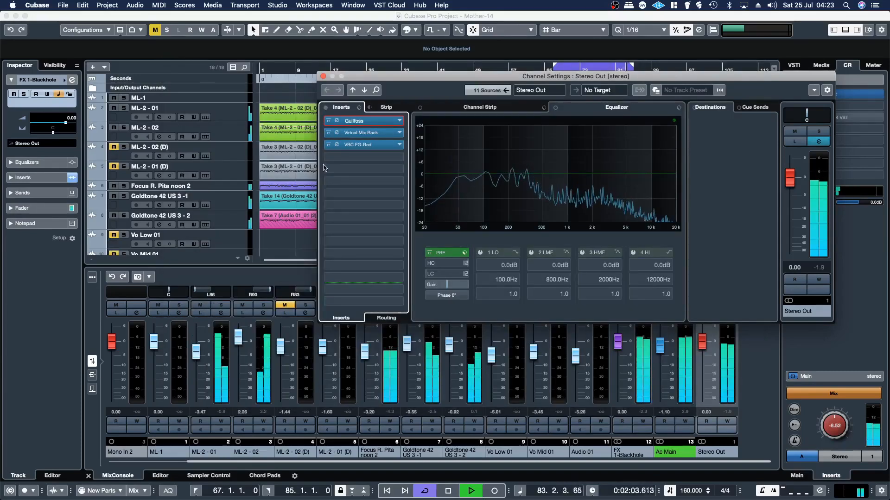
- Add soothe2 to the fifth insert slot of Stereo Out
{"action": "left_click", "coordinate": [369, 172]}
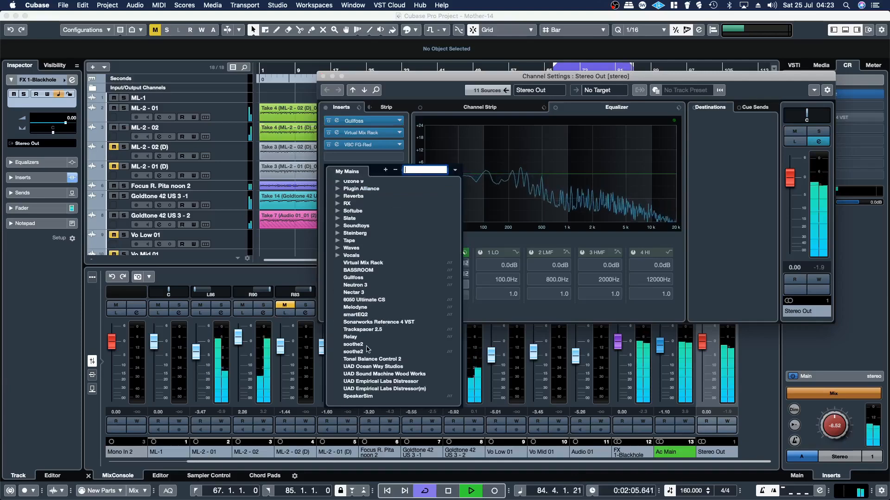
{"action": "left_click", "coordinate": [366, 345]}
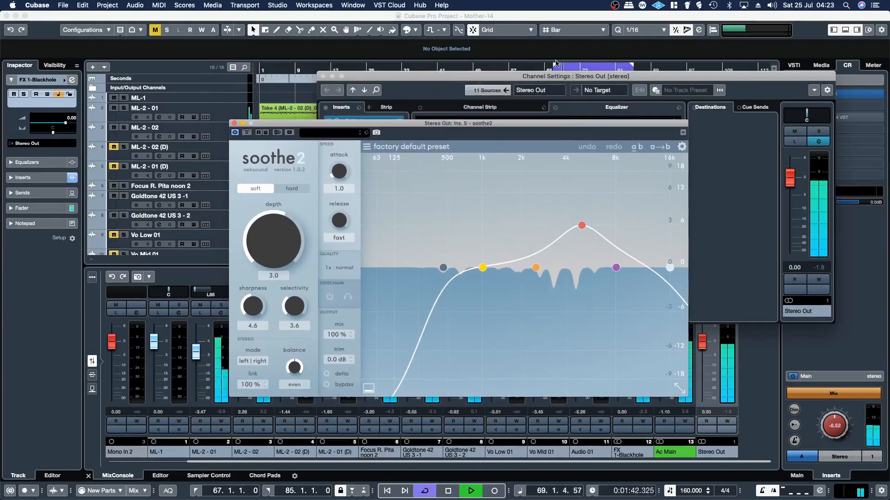
- Shorten the end of the cycle range to bar 83 while checking the loop point by ear
{"action": "left_click", "coordinate": [555, 69]}
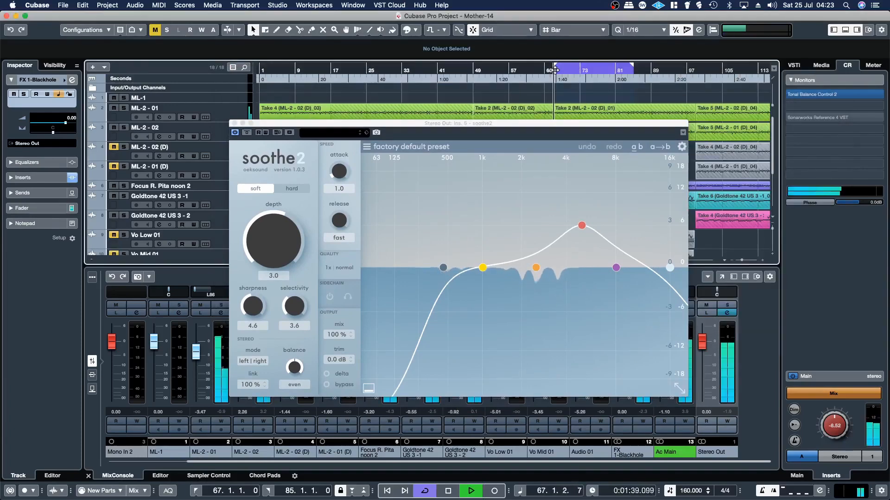
{"action": "left_click", "coordinate": [630, 70]}
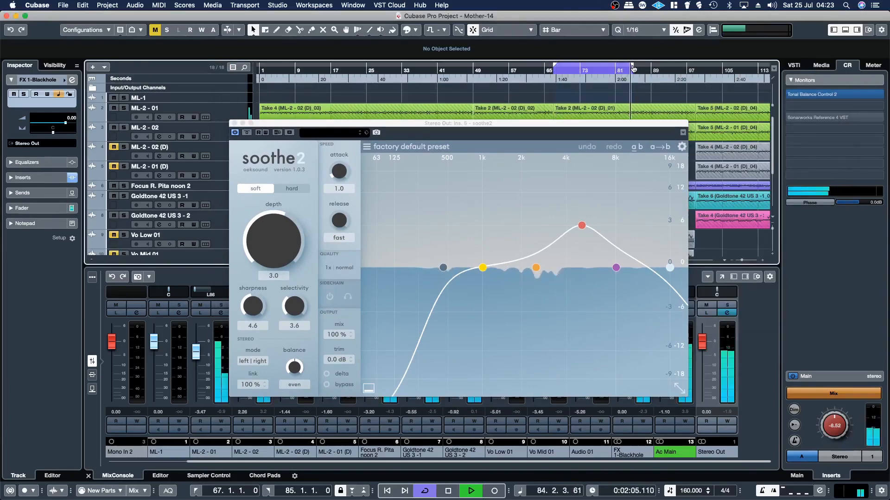
{"action": "left_click_drag", "start_coordinate": [631, 70], "coordinate": [629, 70]}
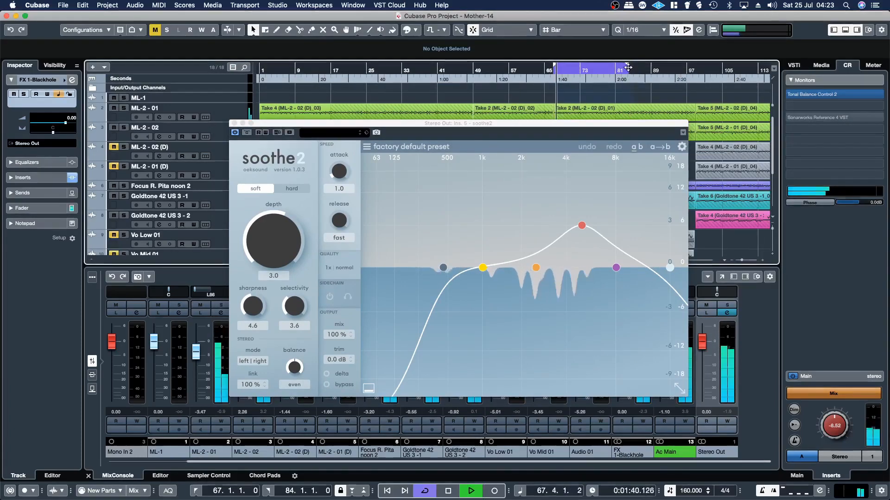
{"action": "left_click", "coordinate": [625, 71]}
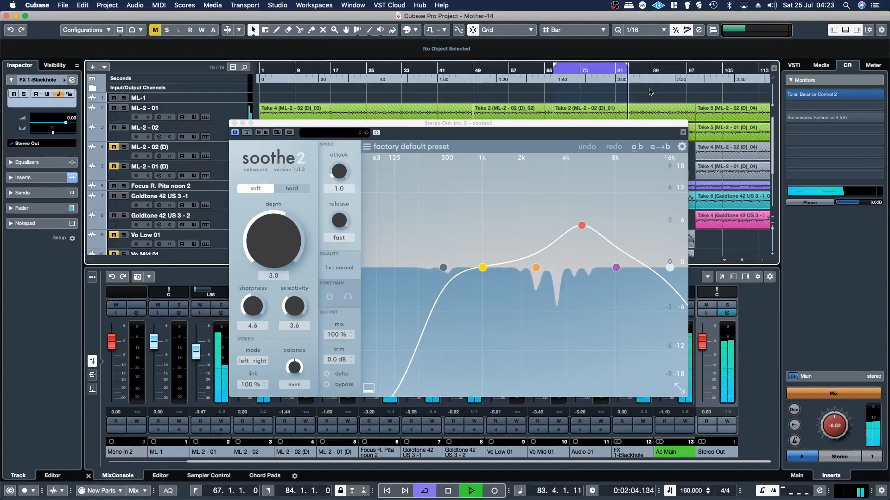
{"action": "left_click", "coordinate": [622, 71]}
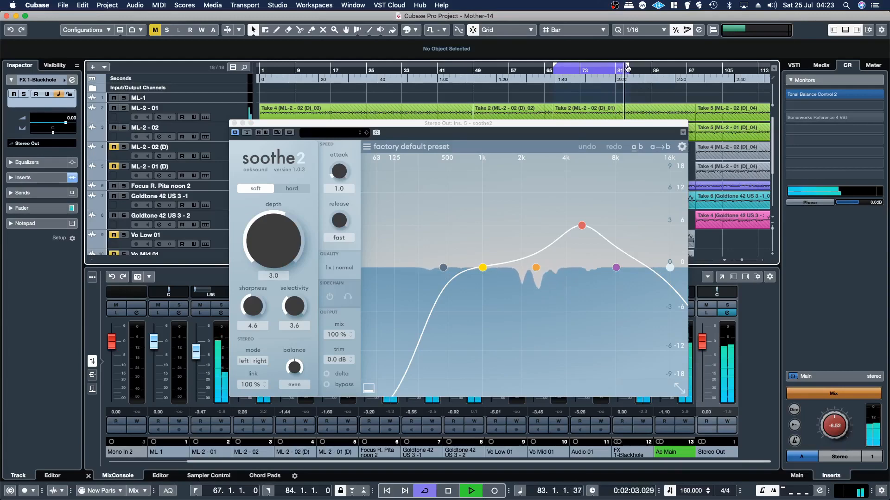
{"action": "left_click", "coordinate": [622, 71]}
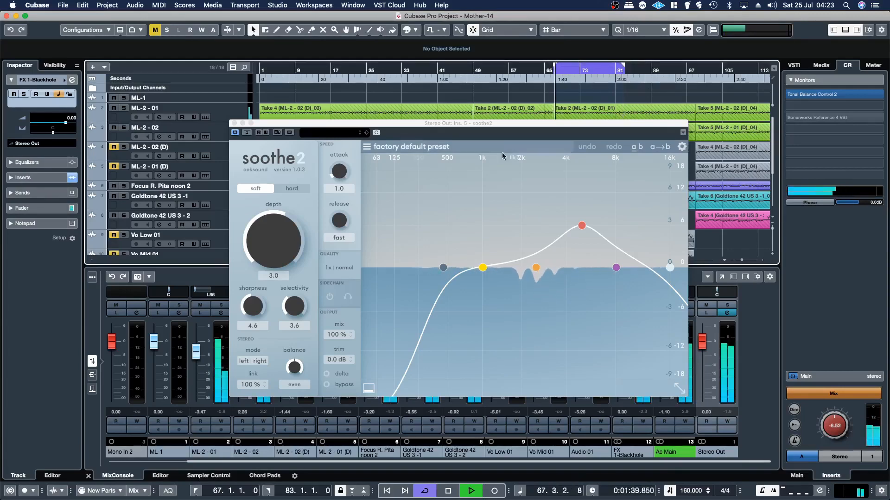
- Load the Master preset "Balance to the grammy awards" in soothe2 and set its depth to -10.0 during playback
{"action": "key", "text": "space"}
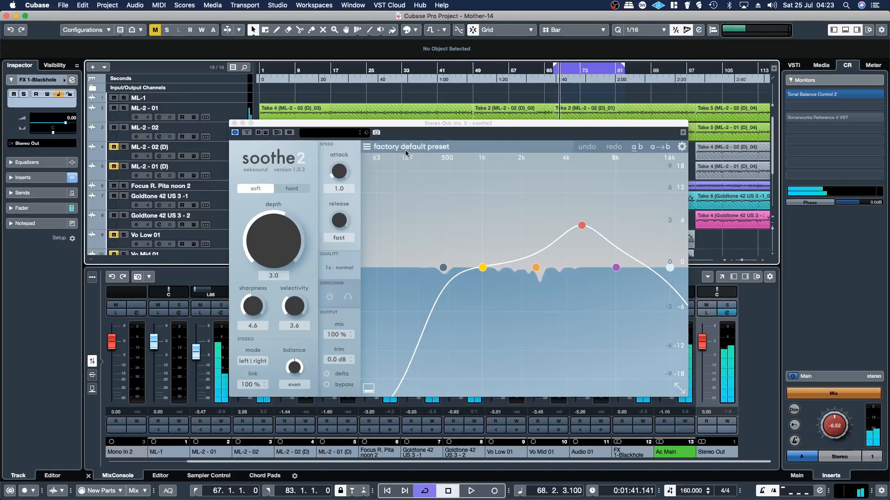
{"action": "left_click", "coordinate": [367, 147]}
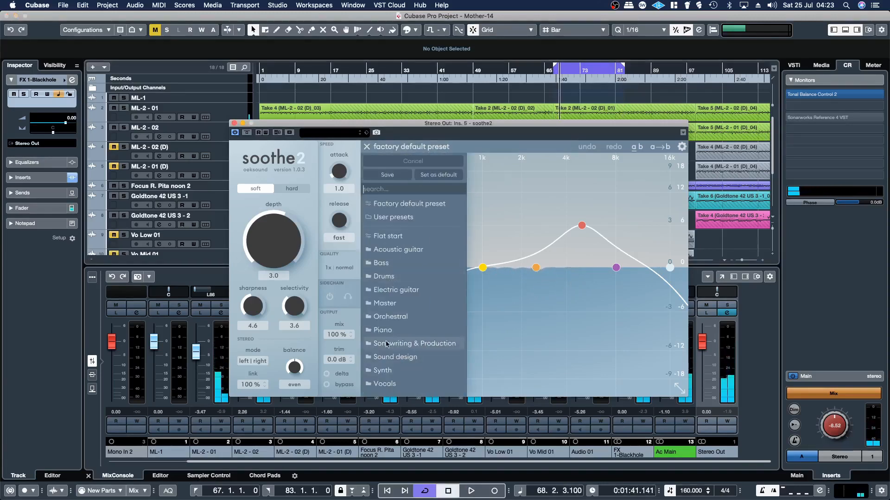
{"action": "mouse_move", "coordinate": [462, 309]}
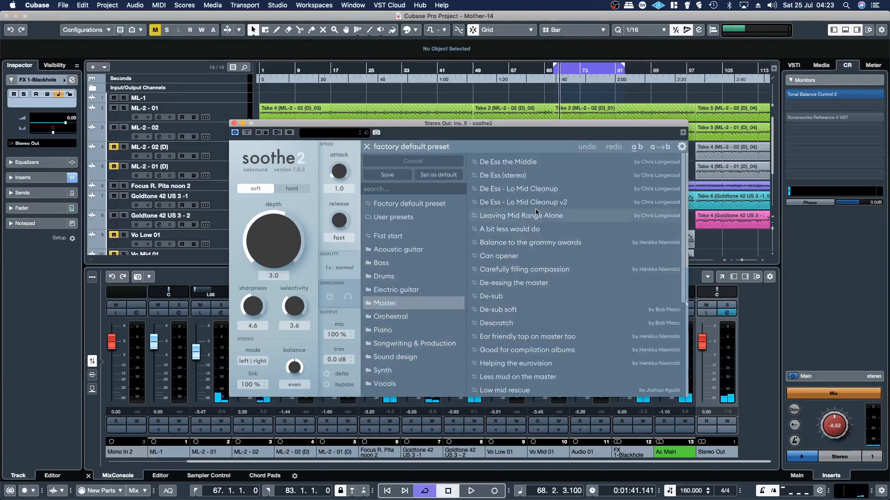
{"action": "left_click", "coordinate": [520, 242]}
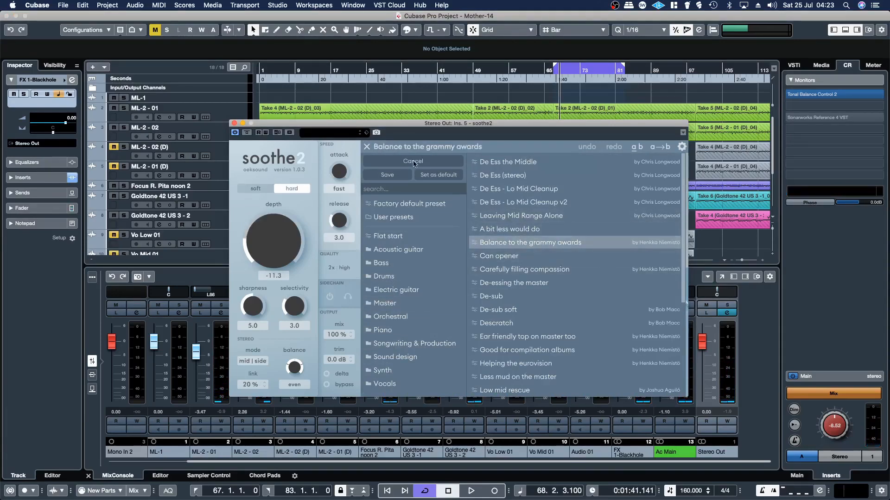
{"action": "left_click", "coordinate": [401, 147]}
{"action": "key", "text": "space"}
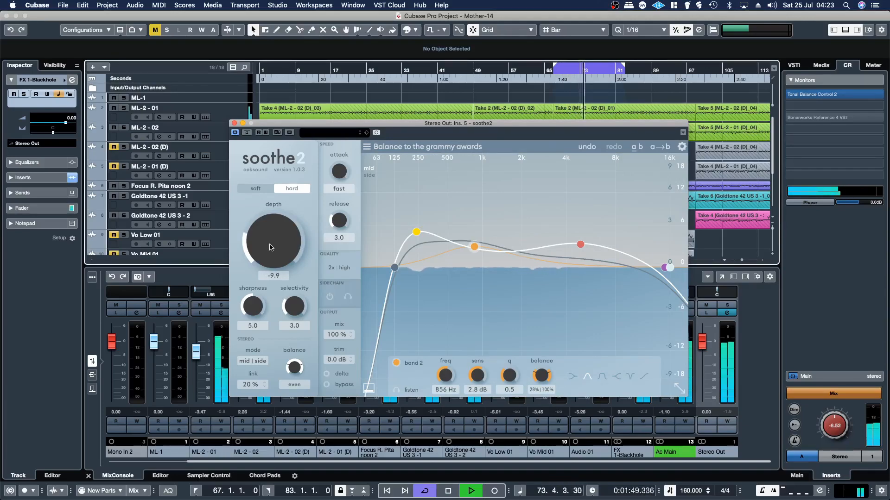
{"action": "left_click_drag", "start_coordinate": [270, 246], "coordinate": [269, 246]}
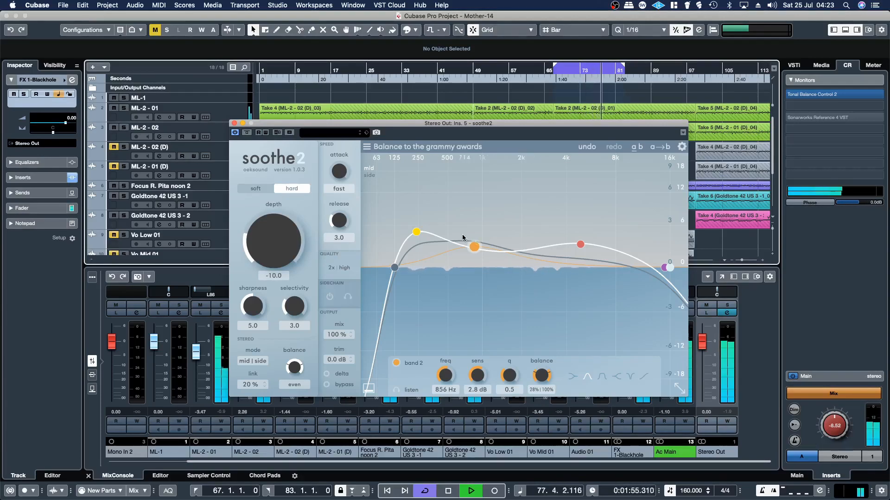
- Audition soothe2's delta signal and compare the processed master with bypass during playback
{"action": "left_click", "coordinate": [329, 376]}
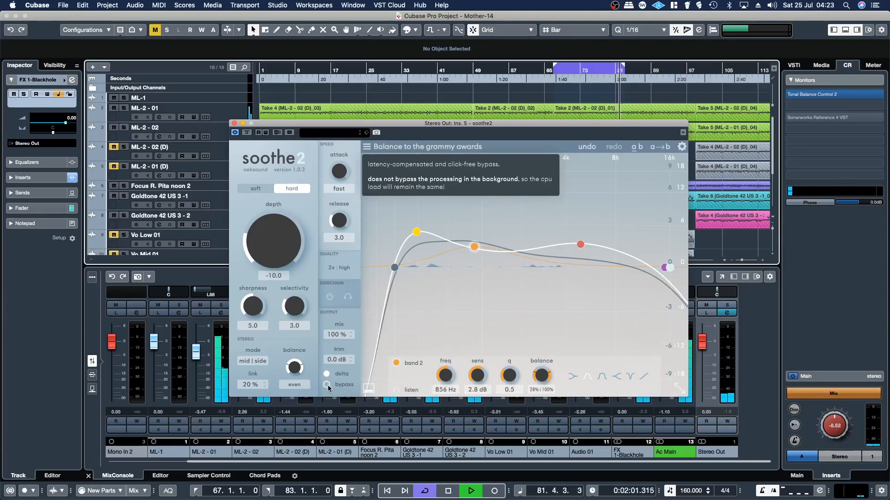
{"action": "left_click", "coordinate": [327, 374]}
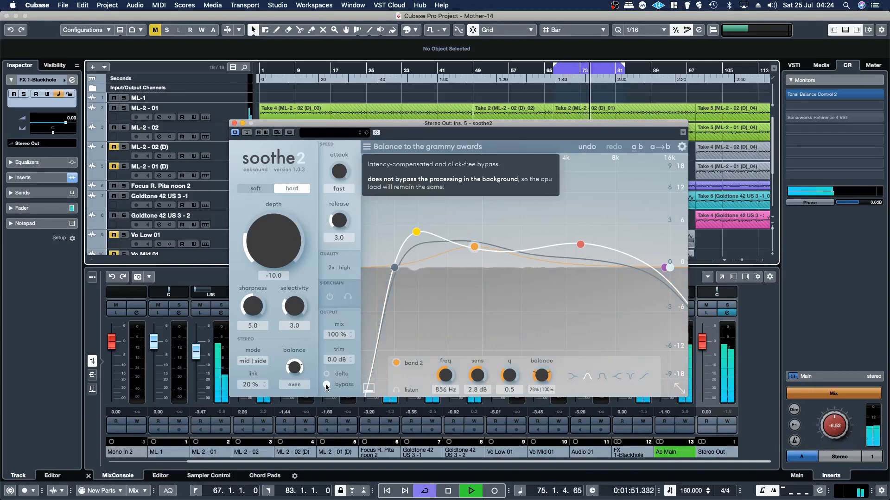
{"action": "left_click", "coordinate": [327, 385]}
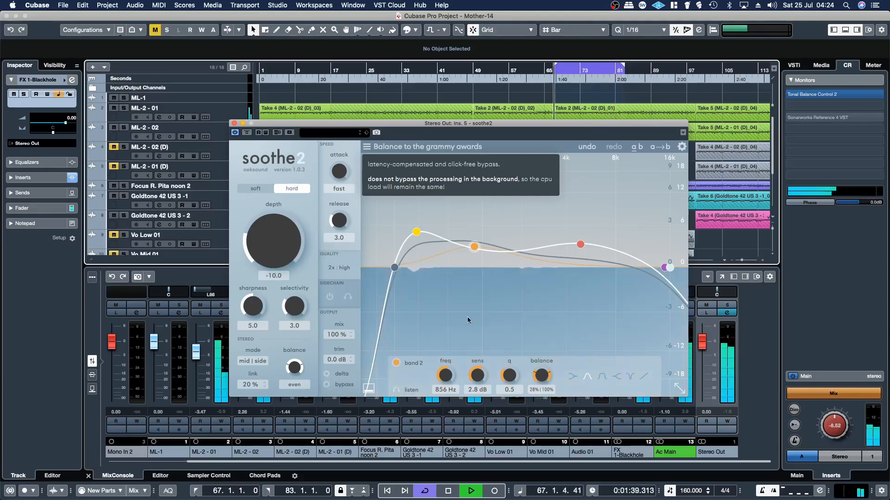
- Load the Master preset "Carefully filling compassion" in soothe2 and set its depth to -2.8
{"action": "left_click", "coordinate": [399, 147]}
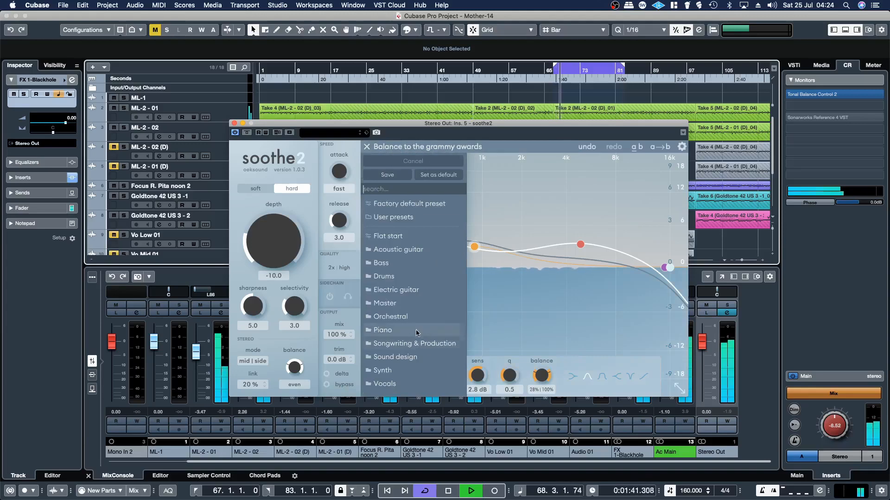
{"action": "left_click", "coordinate": [397, 303]}
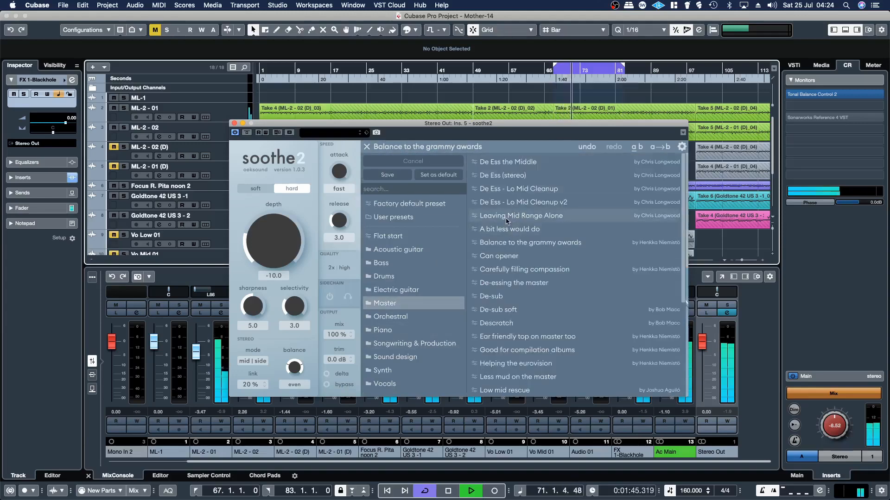
{"action": "double_click", "coordinate": [505, 271]}
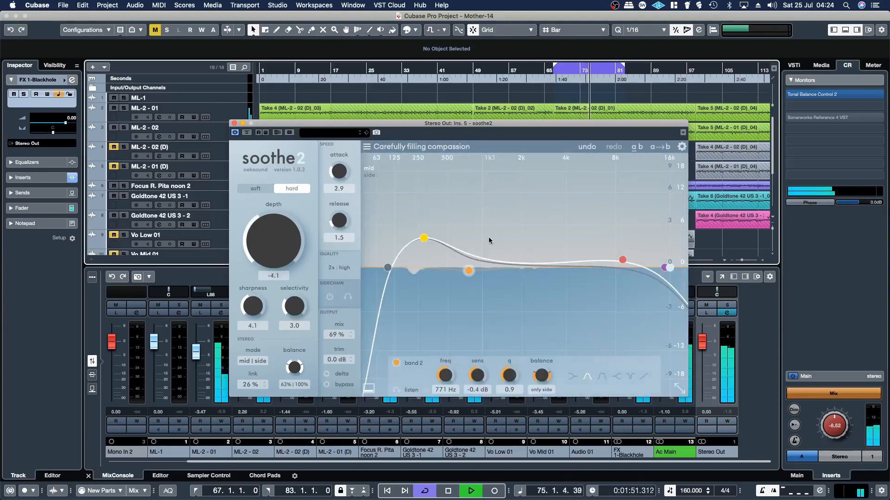
{"action": "left_click_drag", "start_coordinate": [244, 253], "coordinate": [254, 247]}
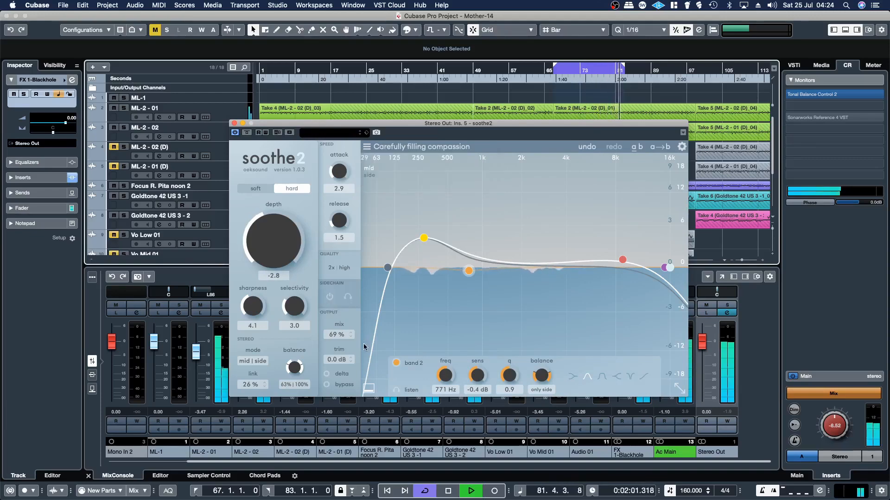
- Listen to the delta signal of the "Carefully filling compassion" preset twice, and compare the processed mix with bypass
{"action": "left_click", "coordinate": [327, 375]}
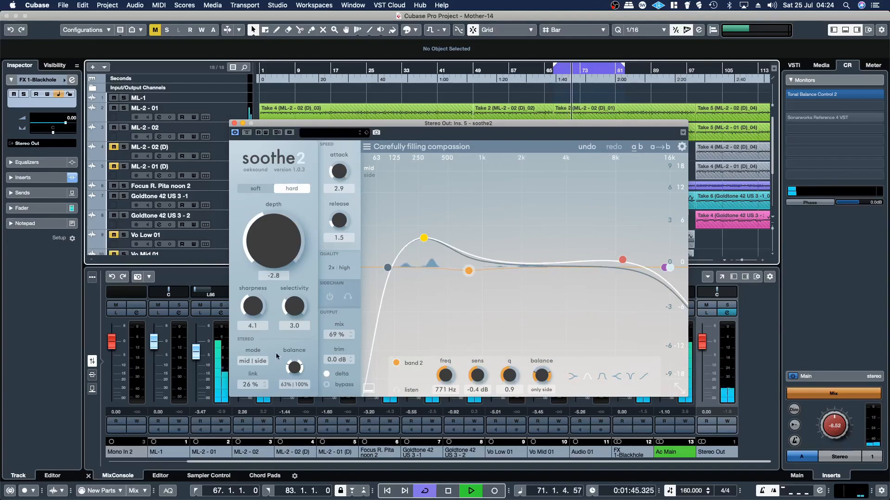
{"action": "left_click", "coordinate": [326, 373]}
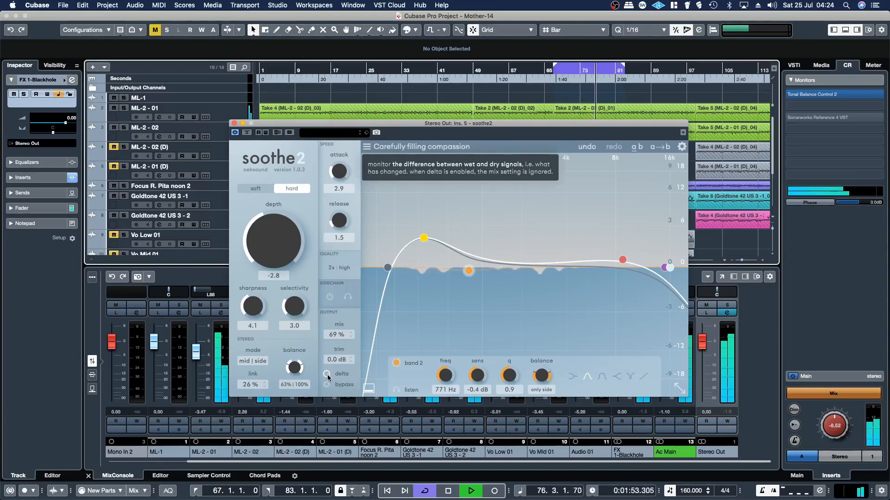
{"action": "left_click", "coordinate": [327, 375]}
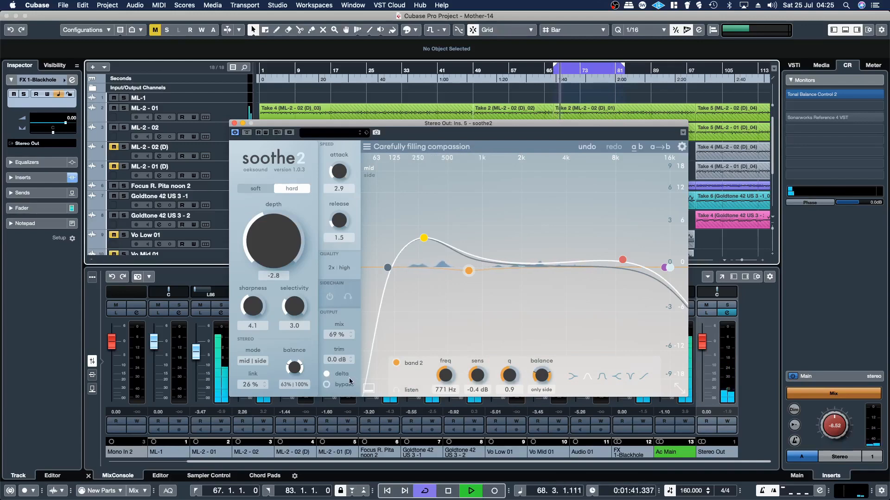
{"action": "left_click", "coordinate": [328, 375]}
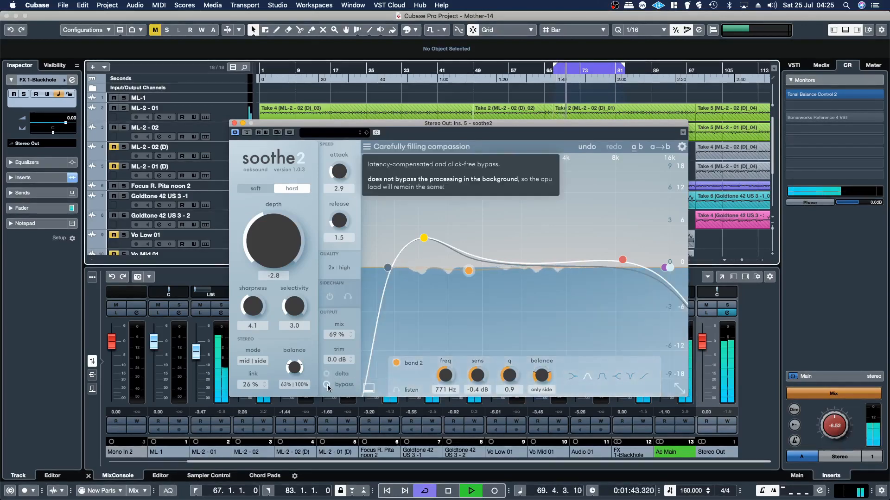
{"action": "left_click", "coordinate": [327, 385]}
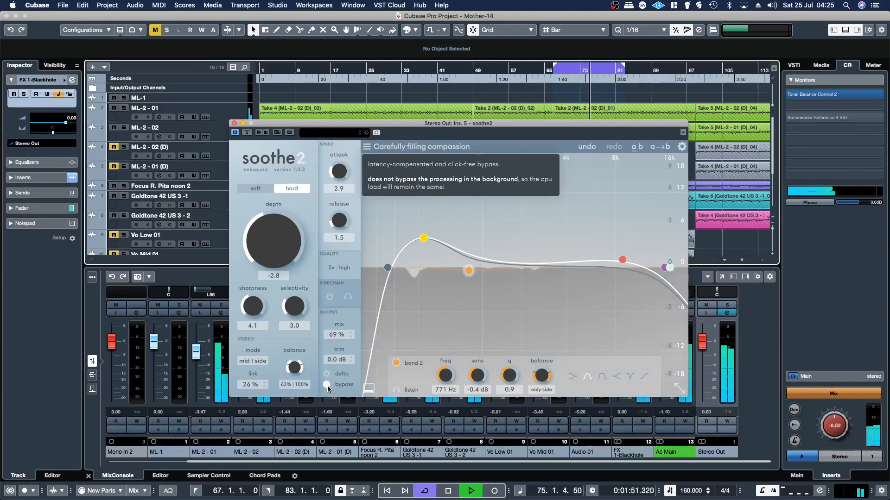
{"action": "left_click", "coordinate": [328, 384]}
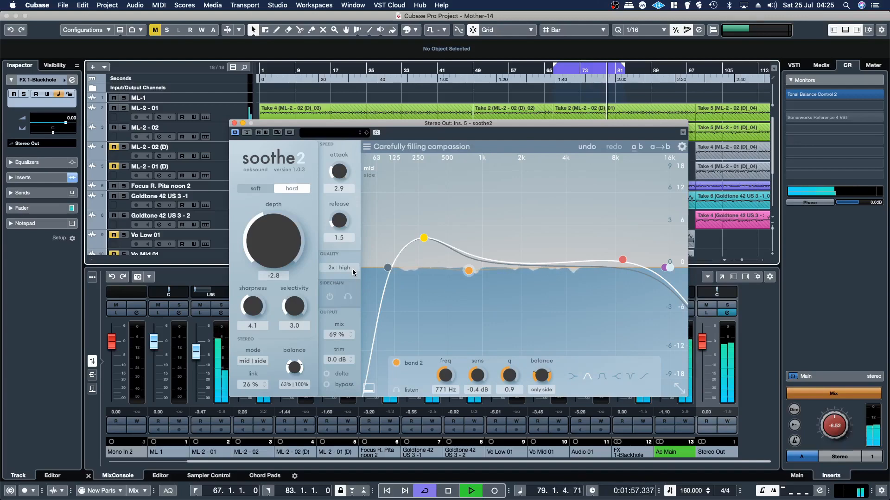
- Load the preset named "Master" from the Master category in soothe2 and set its depth to 0.5
{"action": "left_click", "coordinate": [422, 146]}
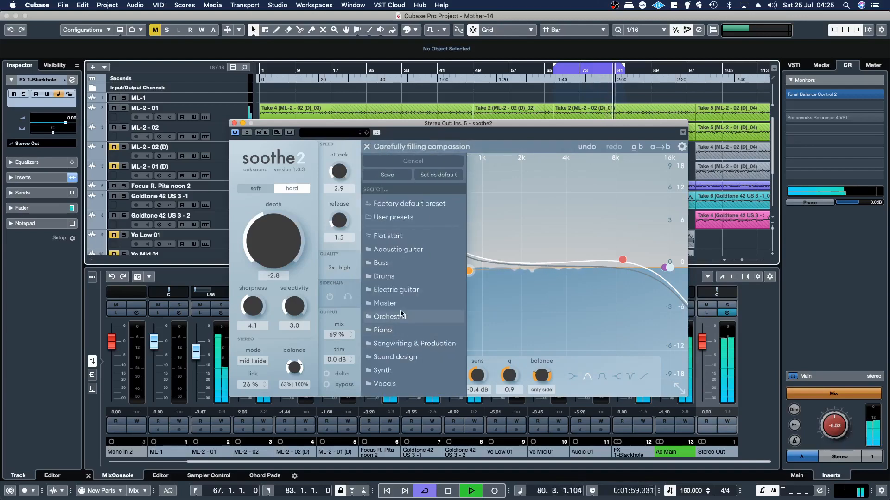
{"action": "mouse_move", "coordinate": [403, 303]}
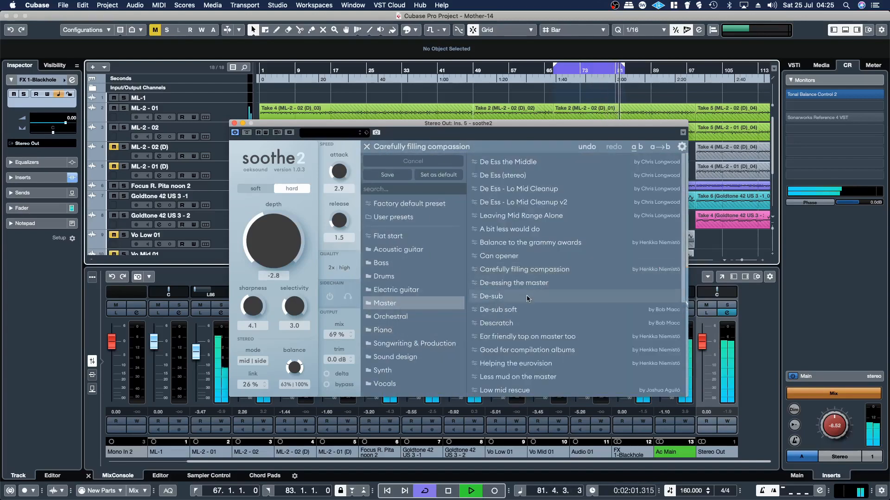
{"action": "scroll", "coordinate": [528, 320], "scroll_direction": "down", "scroll_amount": 3}
{"action": "scroll", "coordinate": [528, 324], "scroll_direction": "down", "scroll_amount": 4}
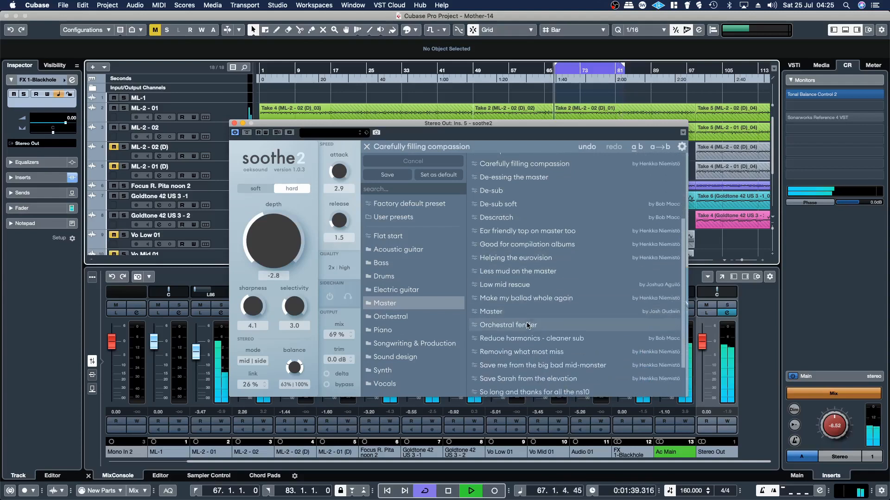
{"action": "left_click", "coordinate": [551, 281]}
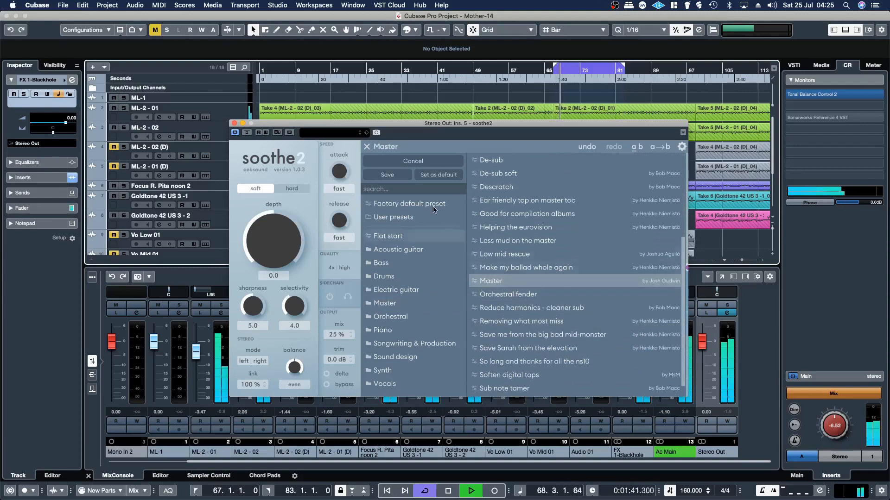
{"action": "left_click", "coordinate": [366, 147]}
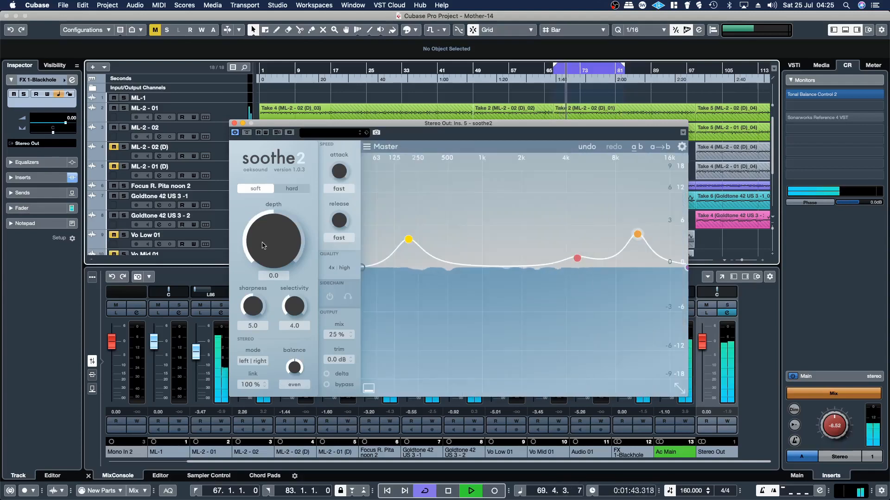
{"action": "left_click_drag", "start_coordinate": [262, 250], "coordinate": [262, 248]}
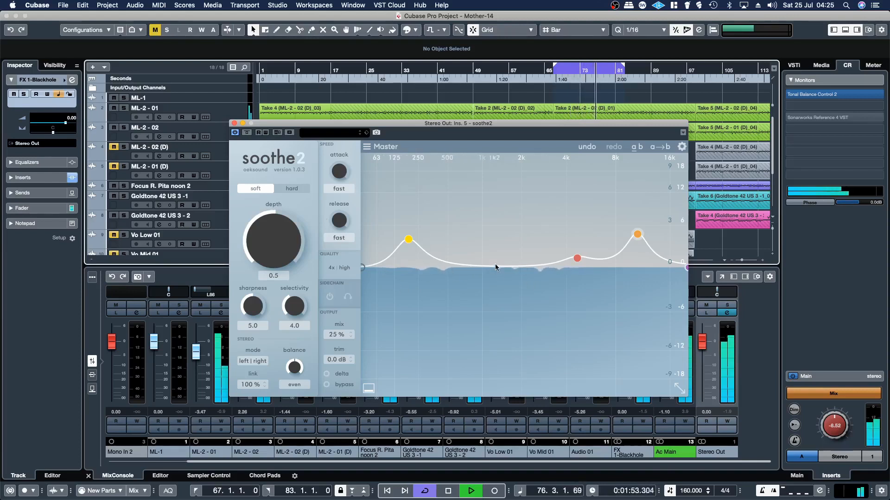
- Open Gullfoss from the Stereo Out inserts, place it beside soothe2, and set Recover to 11% and Tame to 9%
{"action": "left_click_drag", "start_coordinate": [357, 124], "coordinate": [177, 32]}
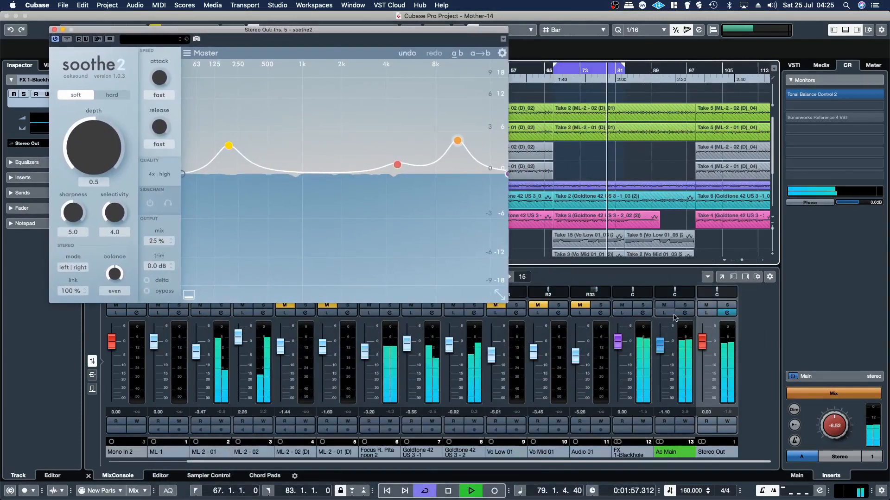
{"action": "left_click", "coordinate": [727, 313]}
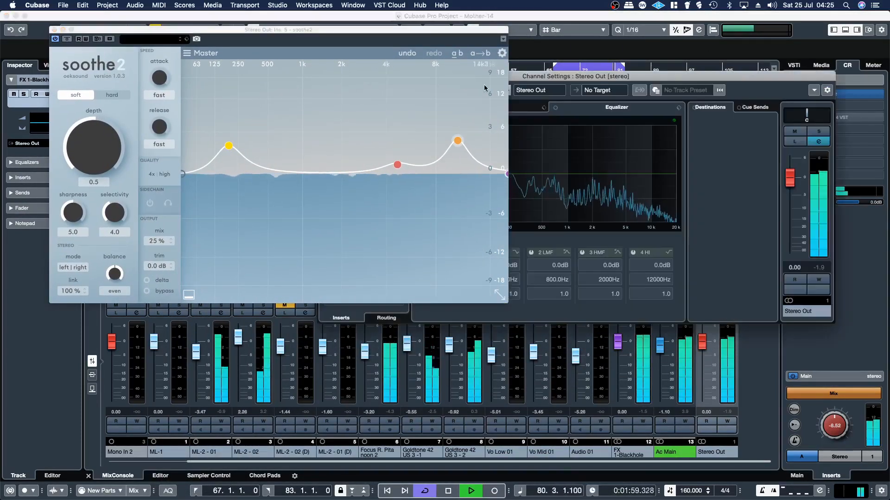
{"action": "left_click_drag", "start_coordinate": [515, 77], "coordinate": [524, 282]}
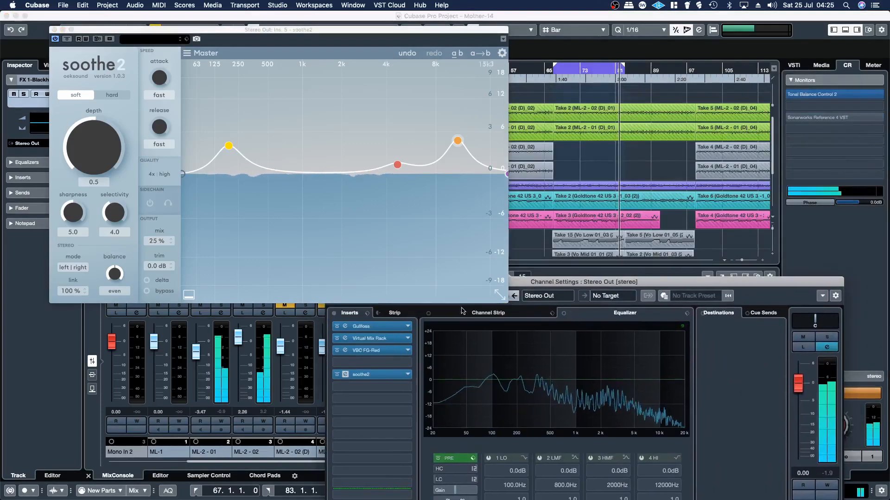
{"action": "left_click", "coordinate": [345, 327]}
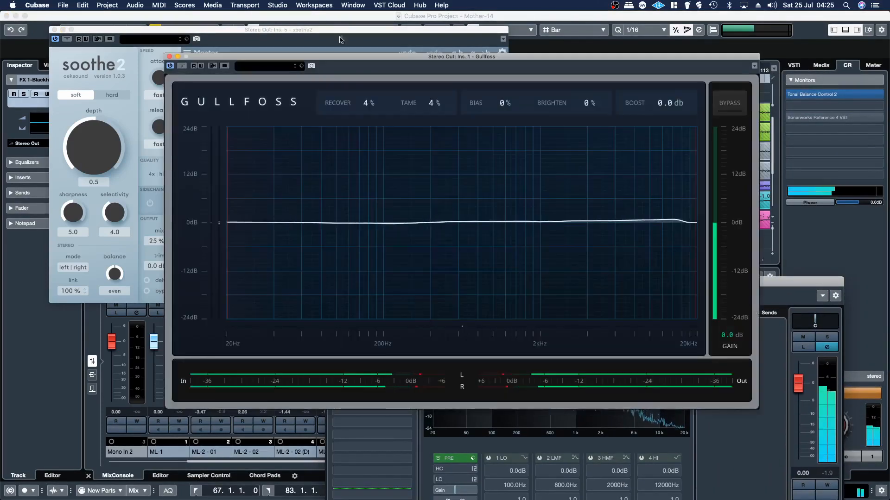
{"action": "left_click_drag", "start_coordinate": [342, 58], "coordinate": [490, 45]}
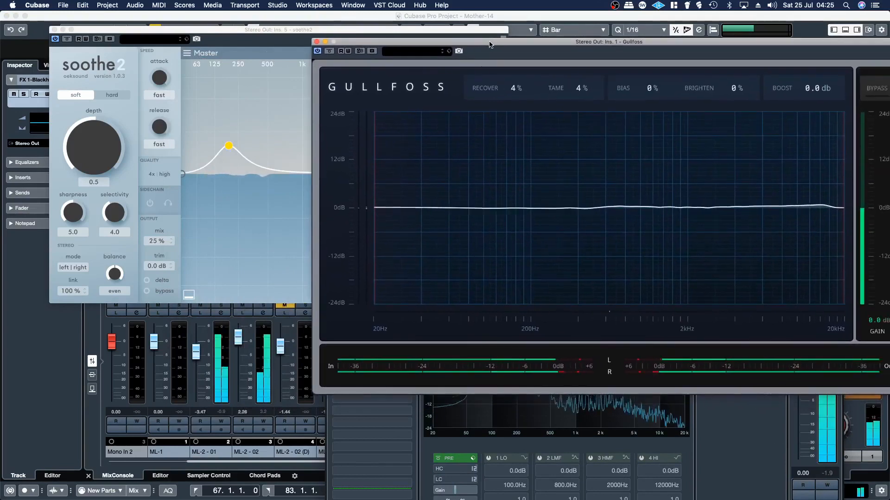
{"action": "left_click_drag", "start_coordinate": [254, 32], "coordinate": [176, 44]}
{"action": "left_click_drag", "start_coordinate": [493, 47], "coordinate": [606, 39]}
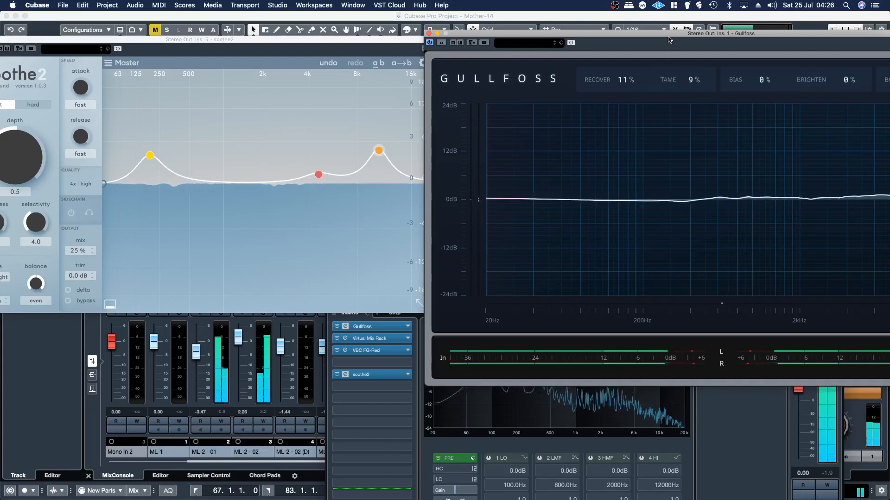
- Compare Gullfoss repeatedly with bypass during playback, set Recover to 7%, and close the plug-in
{"action": "left_click_drag", "start_coordinate": [668, 34], "coordinate": [438, 41]}
{"action": "left_click", "coordinate": [759, 89]}
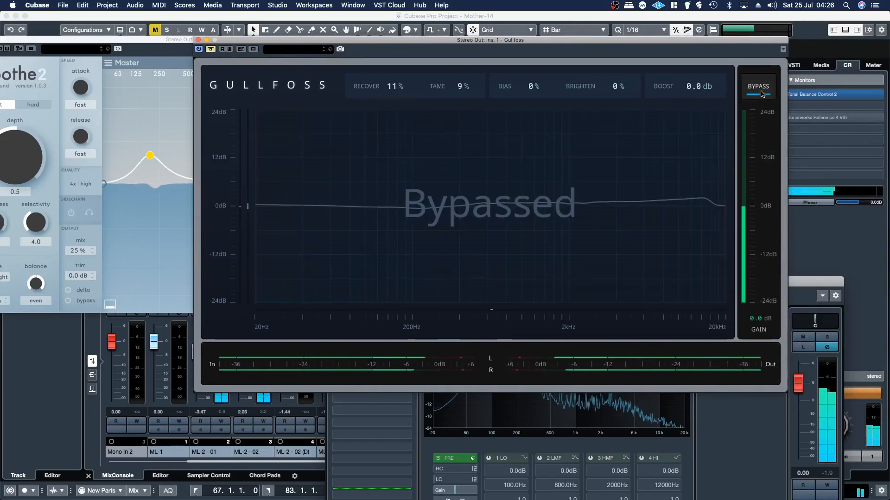
{"action": "left_click", "coordinate": [761, 93]}
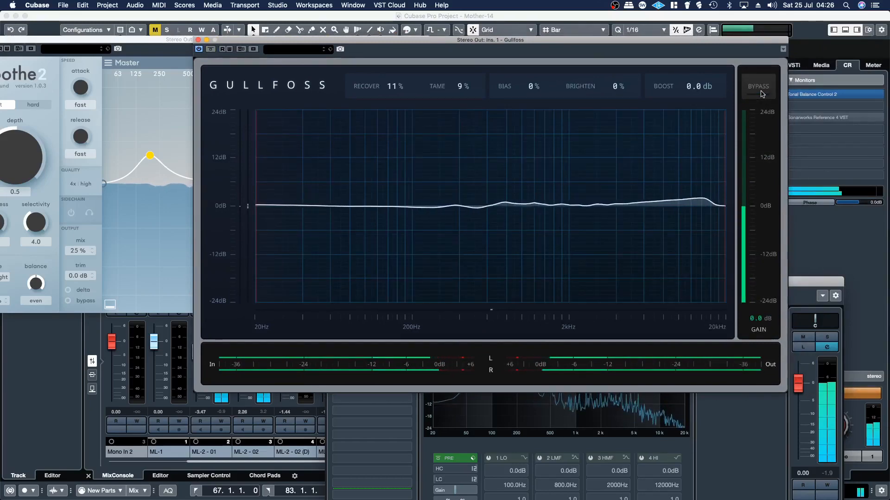
{"action": "left_click", "coordinate": [761, 93]}
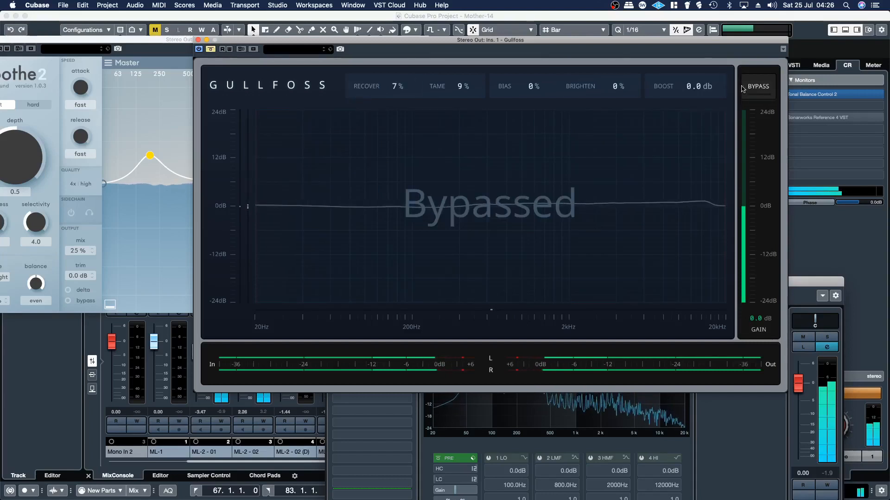
{"action": "left_click", "coordinate": [764, 91]}
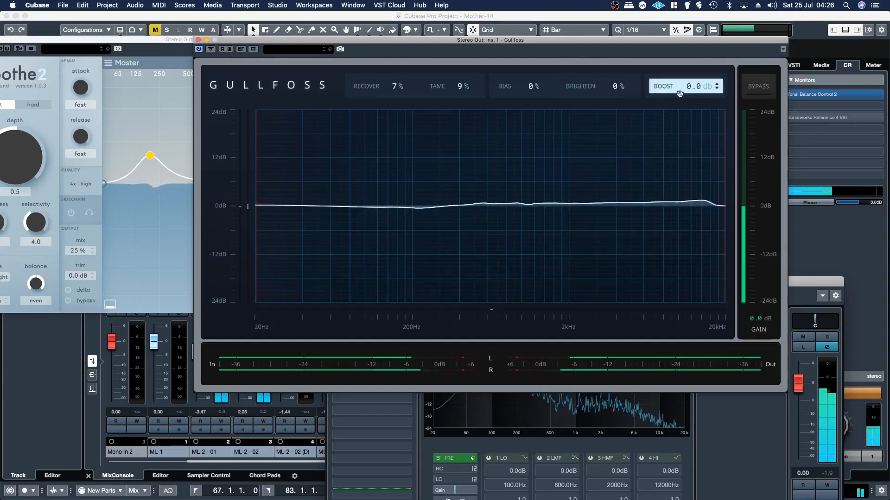
{"action": "left_click", "coordinate": [754, 92]}
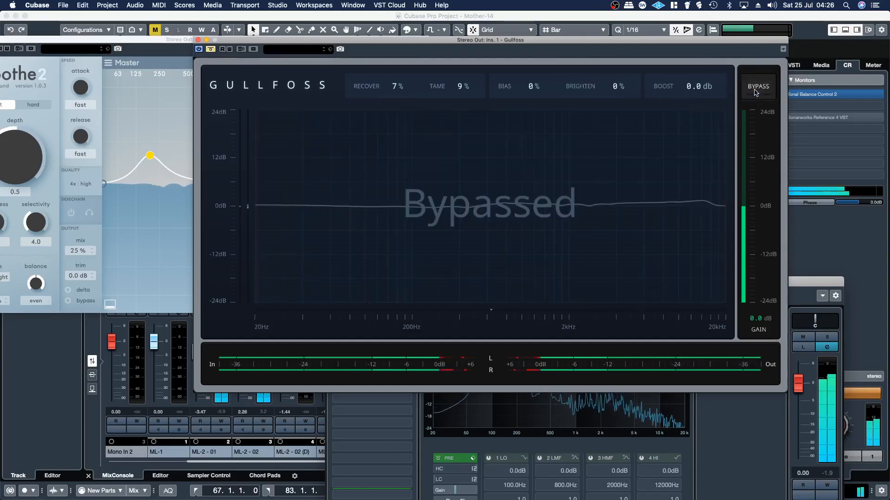
{"action": "left_click", "coordinate": [756, 92]}
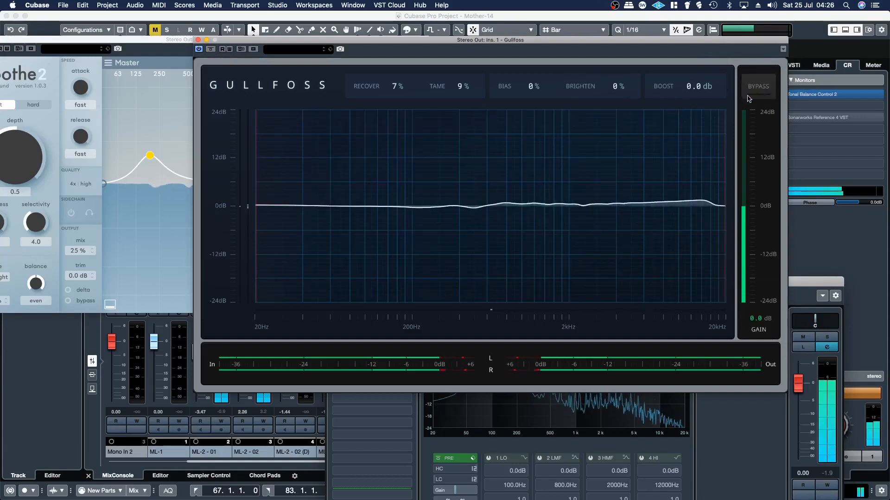
{"action": "left_click", "coordinate": [198, 41]}
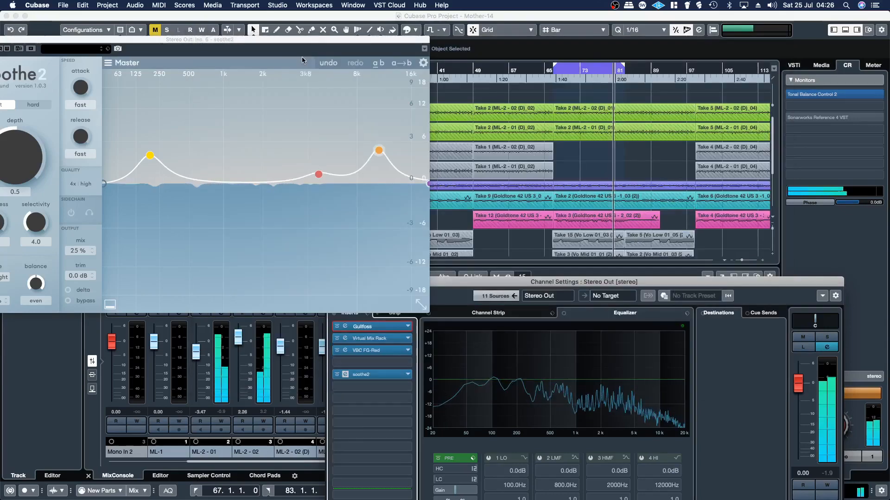
- Bring the soothe2 window fully into view and load the "Descratch" preset from the Master category
{"action": "left_click_drag", "start_coordinate": [291, 45], "coordinate": [351, 78]}
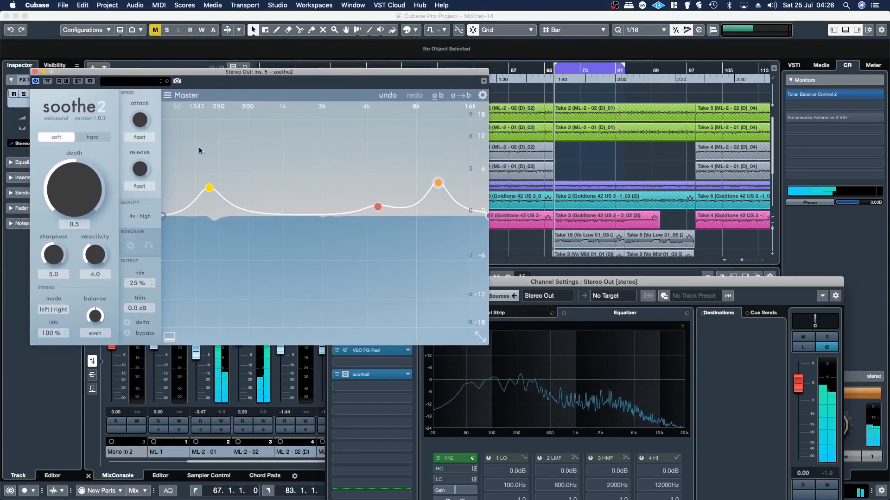
{"action": "left_click", "coordinate": [188, 99]}
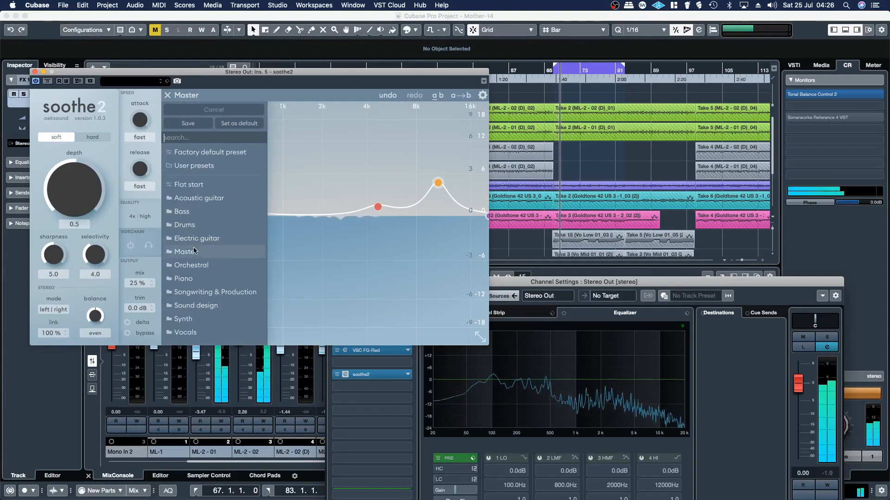
{"action": "left_click", "coordinate": [218, 251]}
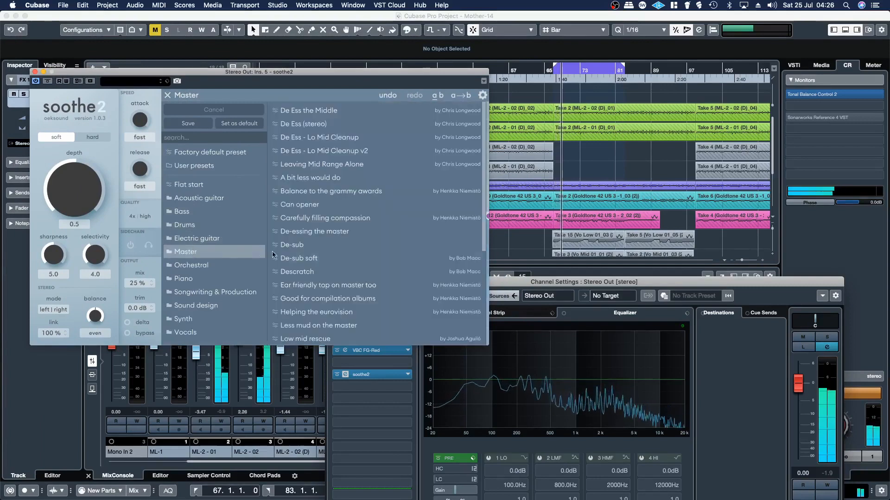
{"action": "left_click", "coordinate": [313, 272]}
{"action": "left_click", "coordinate": [201, 95]}
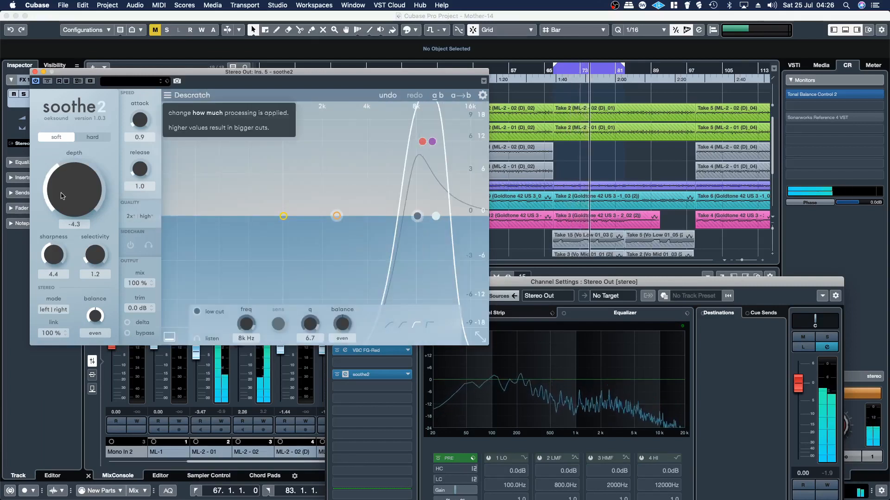
- Set the depth of the "Descratch" preset to 3.2 and listen to its delta signal during playback
{"action": "left_click_drag", "start_coordinate": [63, 196], "coordinate": [60, 172]}
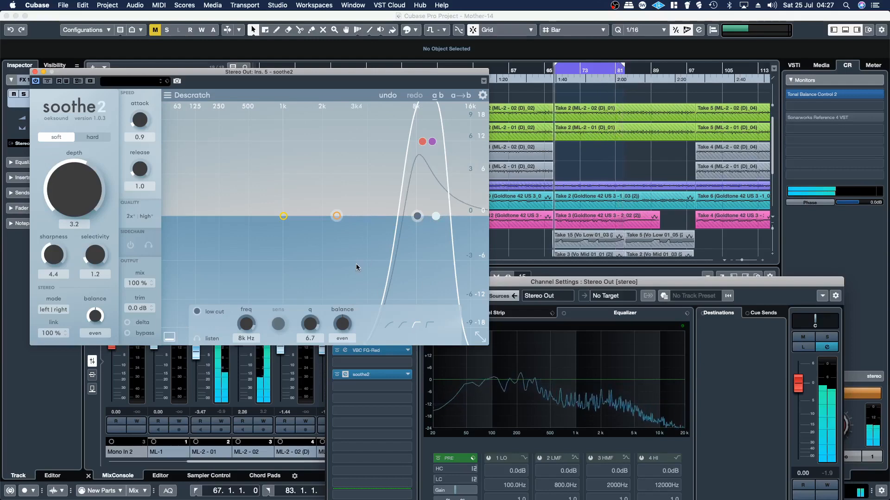
{"action": "left_click", "coordinate": [128, 323]}
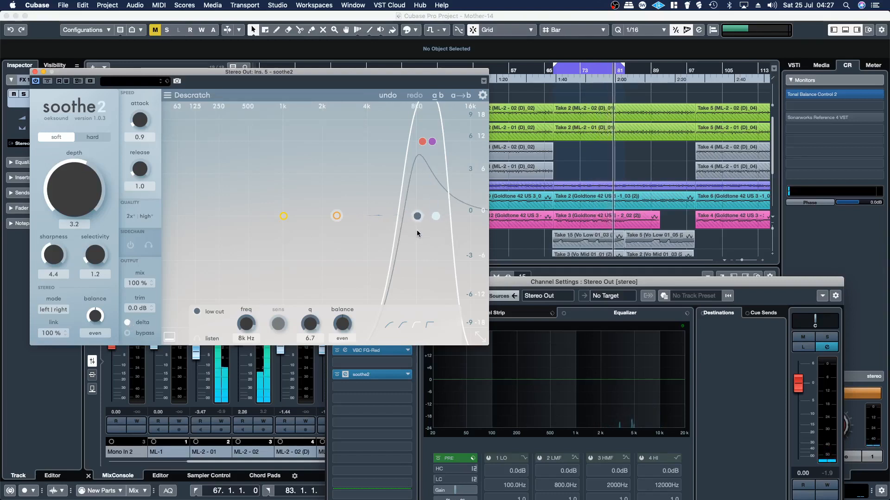
{"action": "left_click", "coordinate": [127, 323]}
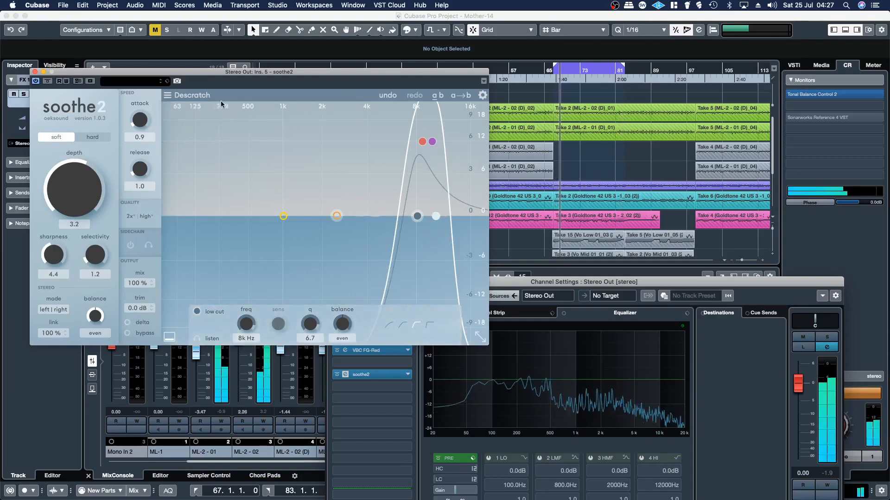
- Load the "Removing what most miss" preset from the Master category in soothe2 and listen to its delta signal
{"action": "left_click", "coordinate": [197, 99]}
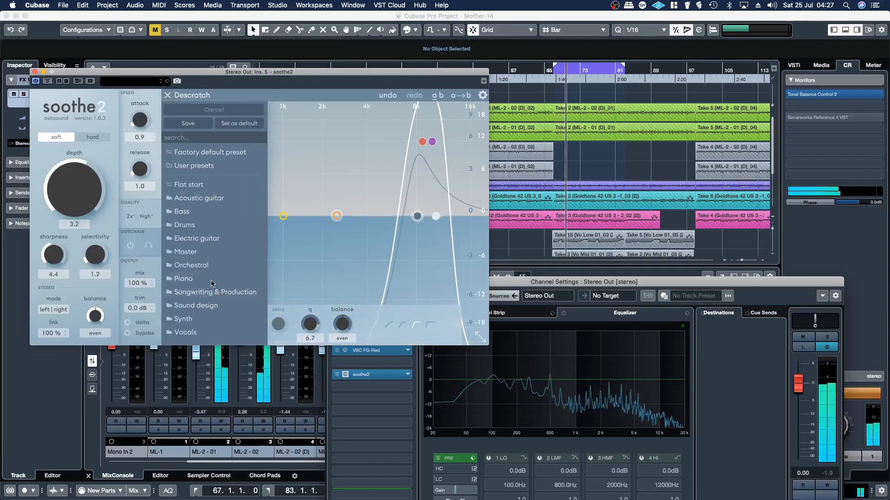
{"action": "left_click", "coordinate": [214, 251]}
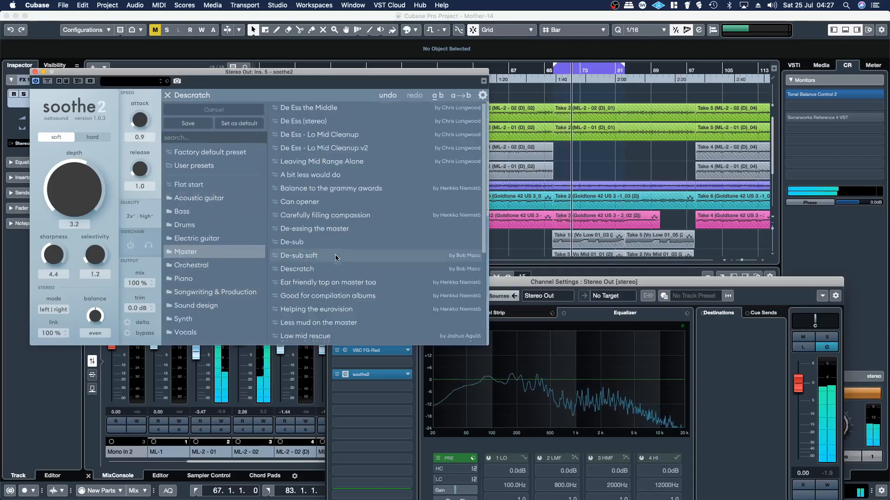
{"action": "scroll", "coordinate": [335, 257], "scroll_direction": "down", "scroll_amount": 3}
{"action": "scroll", "coordinate": [335, 257], "scroll_direction": "down", "scroll_amount": 4}
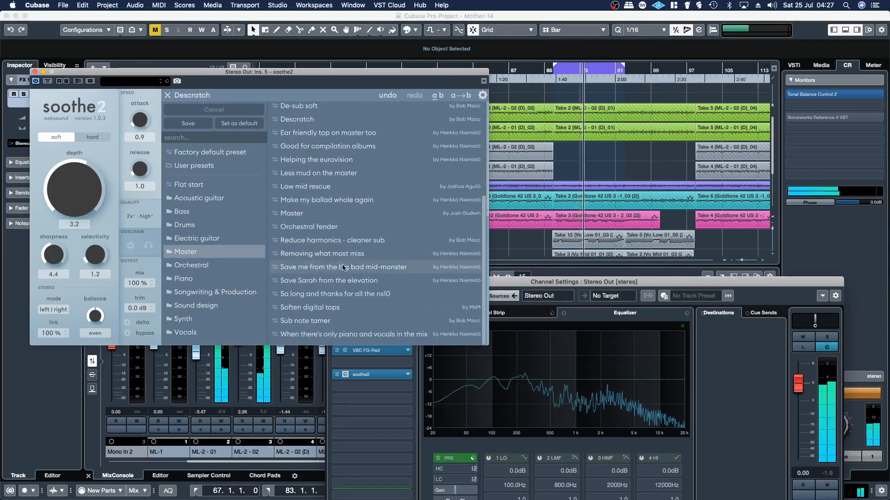
{"action": "left_click", "coordinate": [333, 253]}
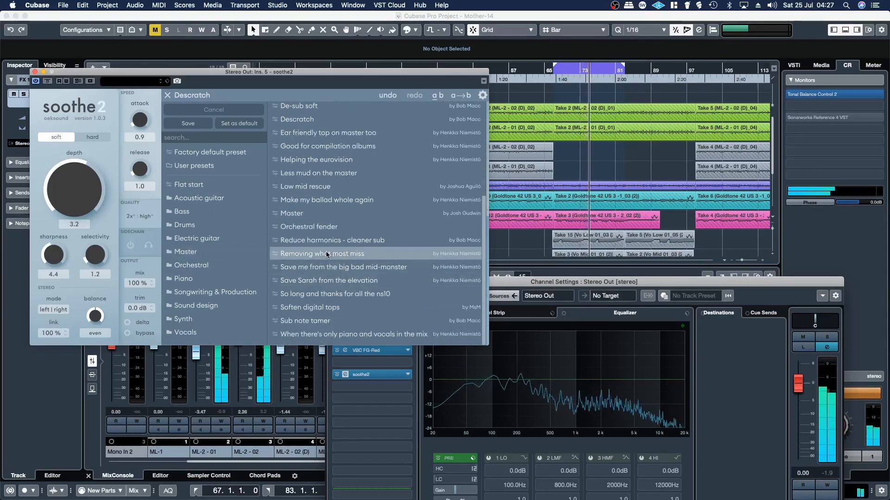
{"action": "left_click", "coordinate": [207, 96]}
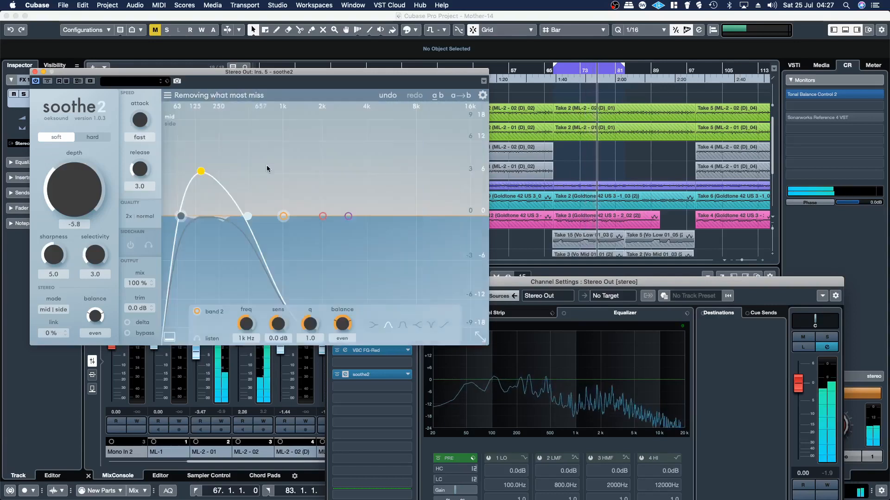
{"action": "left_click", "coordinate": [127, 323]}
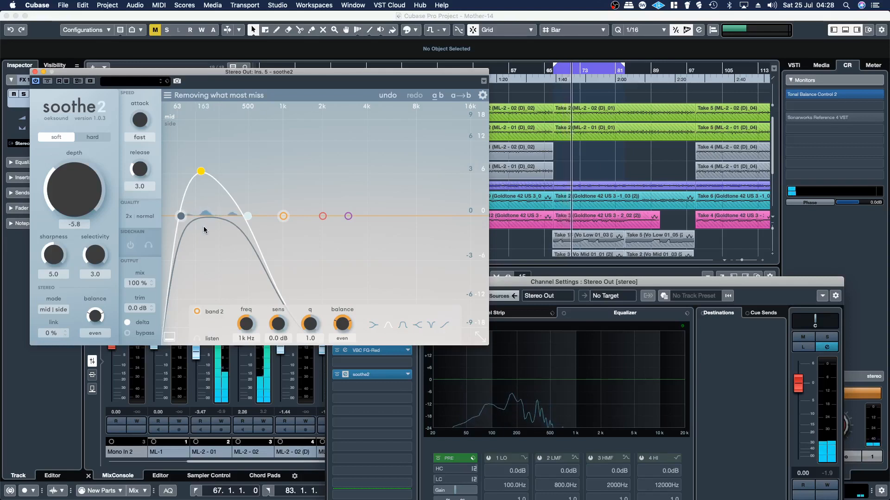
{"action": "left_click", "coordinate": [127, 322]}
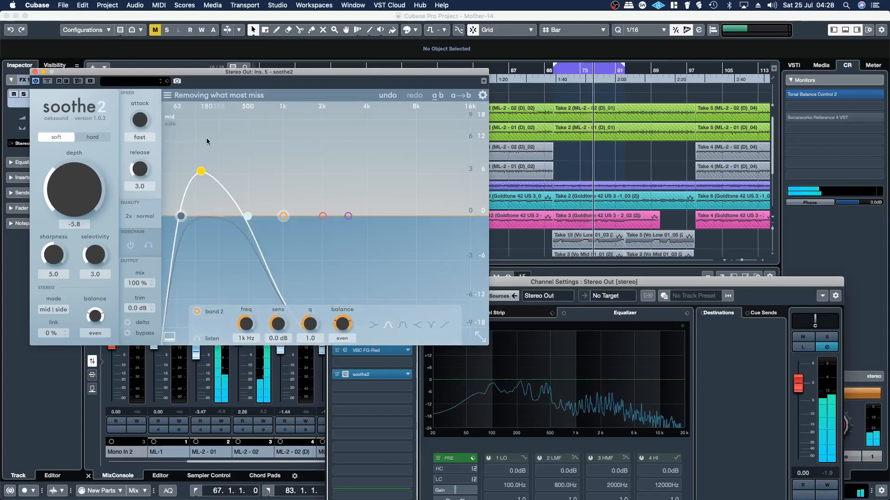
- Close soothe2 without changing its preset and move the Stereo Out channel settings window up over the arrangement
{"action": "left_click", "coordinate": [194, 97]}
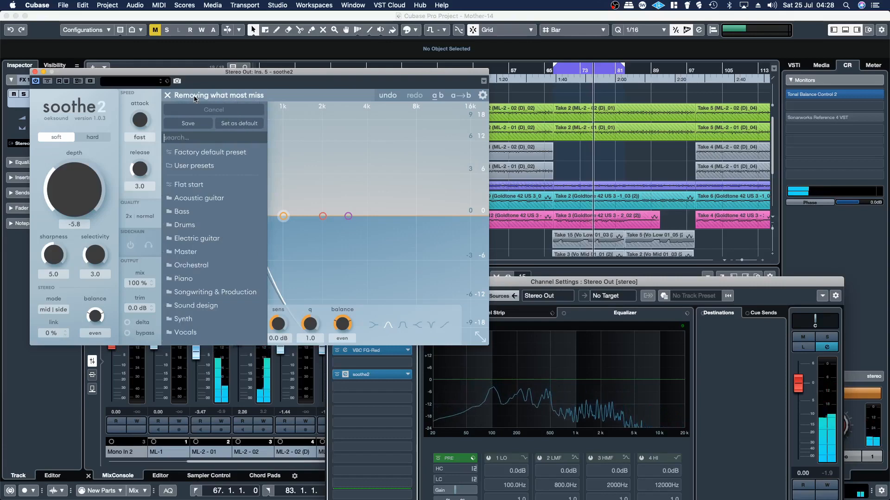
{"action": "left_click", "coordinate": [218, 257]}
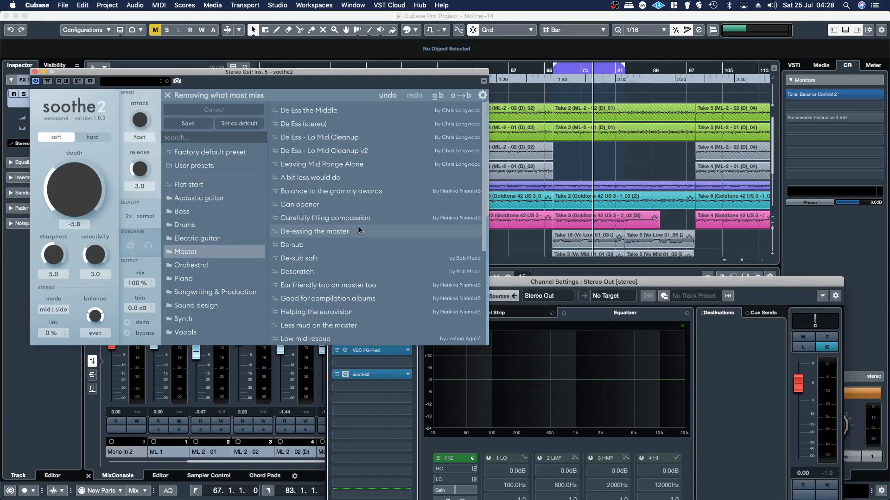
{"action": "left_click", "coordinate": [34, 73]}
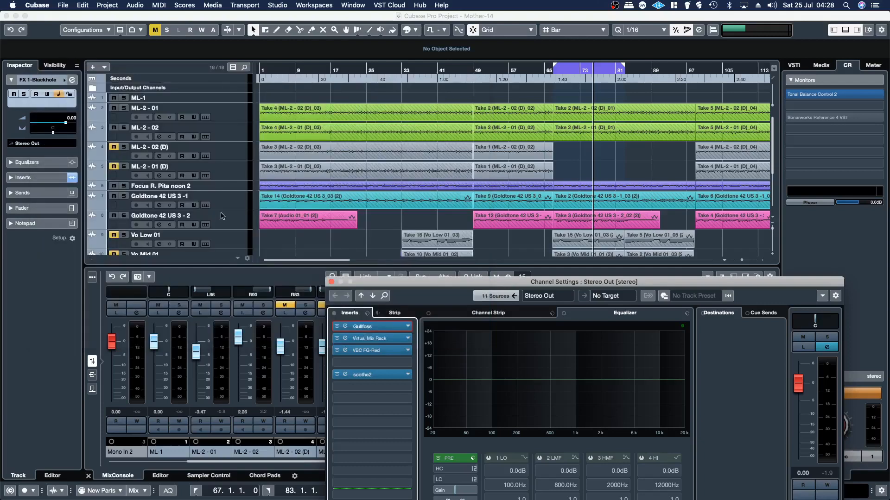
{"action": "left_click_drag", "start_coordinate": [404, 285], "coordinate": [321, 85]}
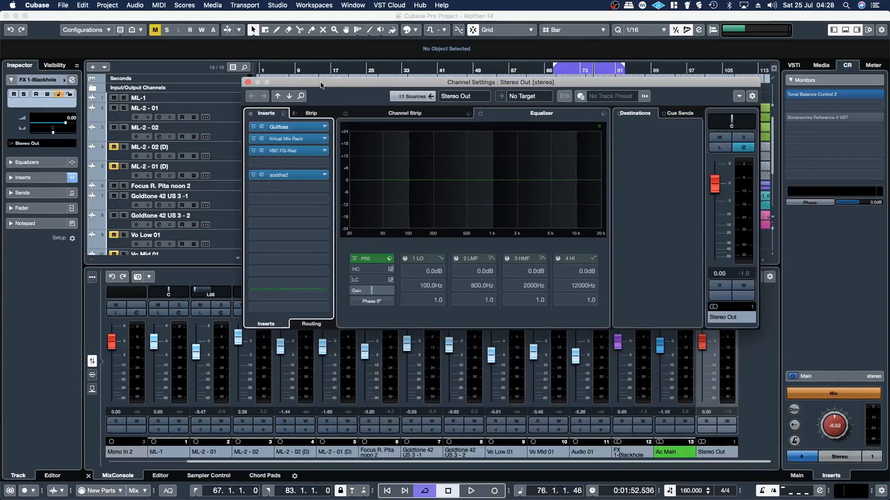
{"action": "left_click", "coordinate": [279, 176]}
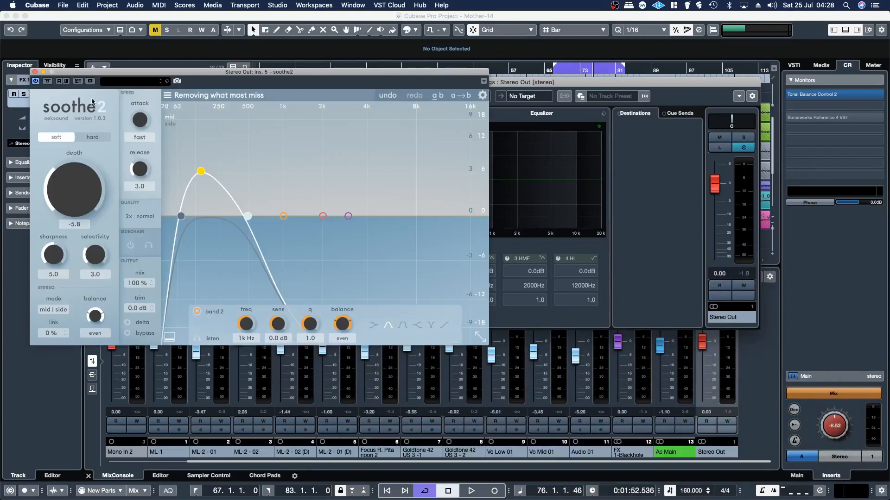
{"action": "left_click", "coordinate": [35, 73]}
- Insert a second soothe2 in the sixth insert slot of Stereo Out and load its "Descratch" preset from the Master category
{"action": "left_click", "coordinate": [297, 187]}
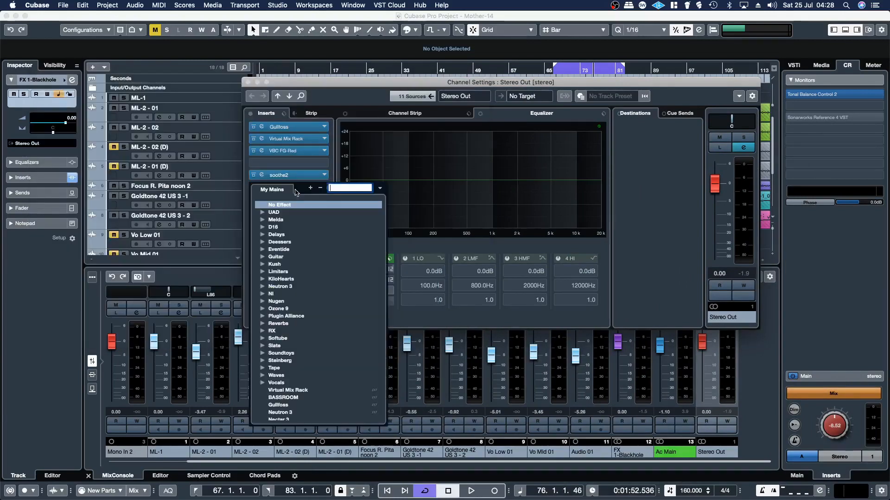
{"action": "left_click", "coordinate": [296, 371]}
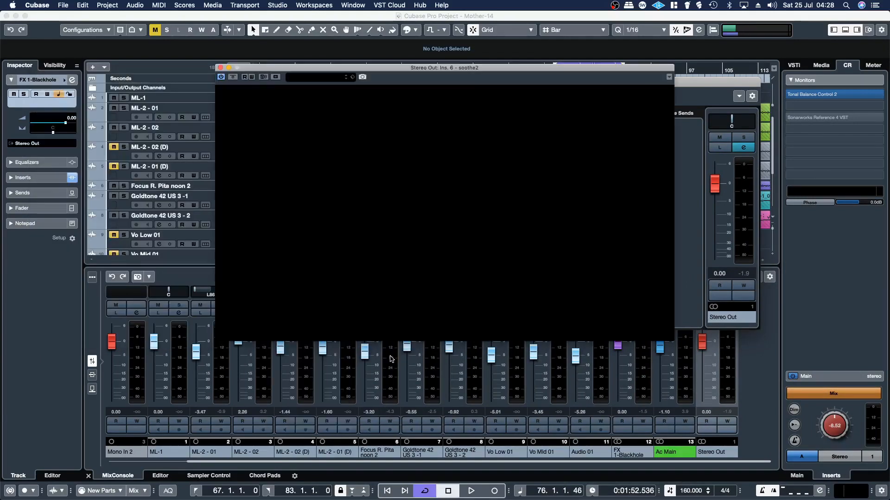
{"action": "left_click", "coordinate": [353, 91]}
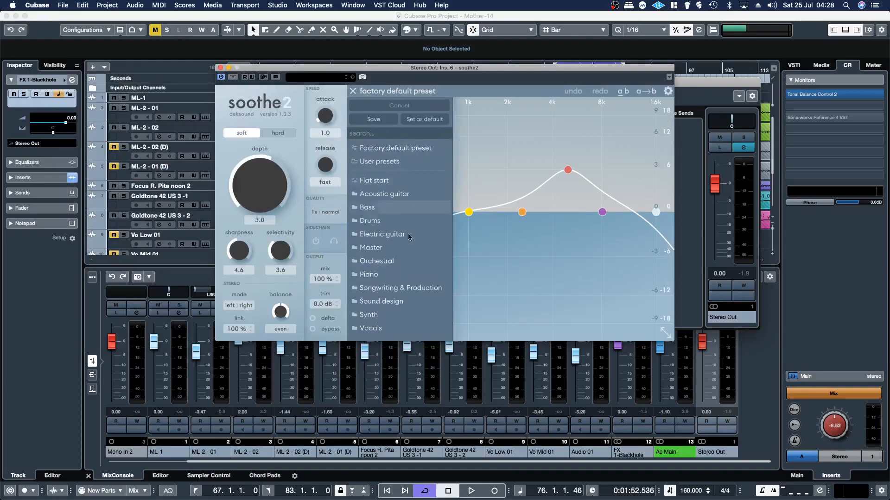
{"action": "left_click", "coordinate": [378, 253]}
{"action": "scroll", "coordinate": [526, 254], "scroll_direction": "down", "scroll_amount": 5}
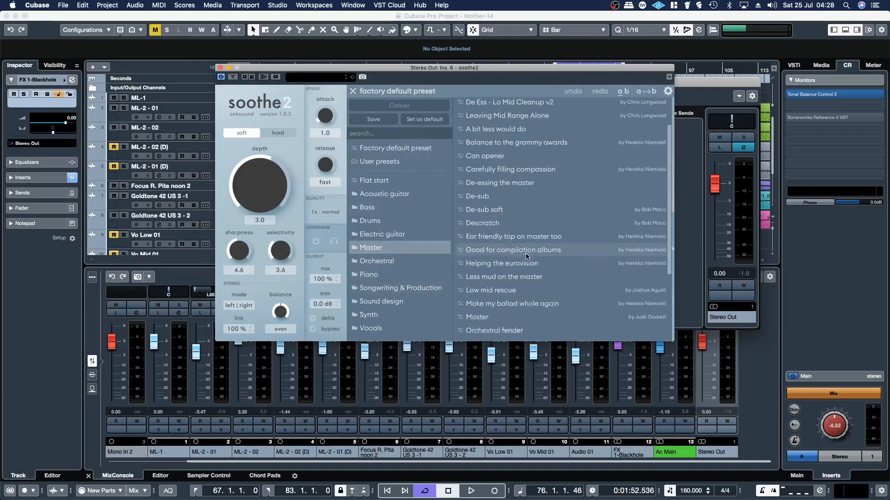
{"action": "scroll", "coordinate": [525, 256], "scroll_direction": "down", "scroll_amount": 1}
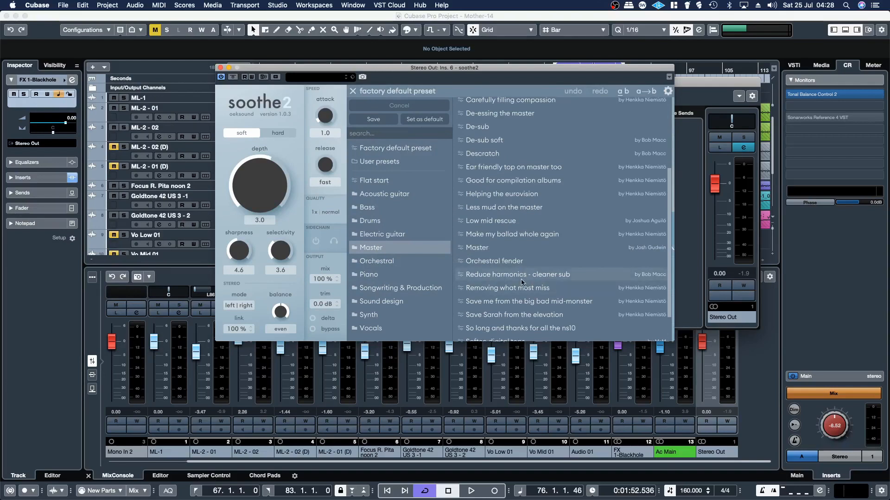
{"action": "scroll", "coordinate": [506, 276], "scroll_direction": "up", "scroll_amount": 3}
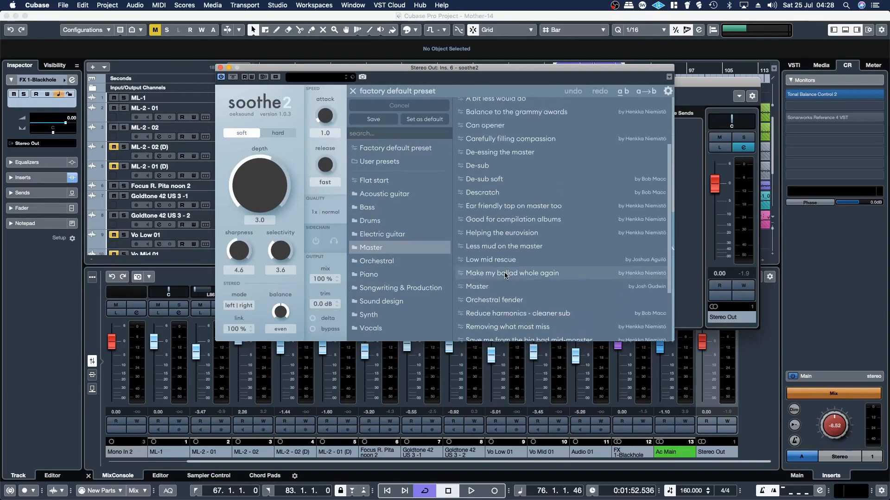
{"action": "left_click", "coordinate": [482, 192]}
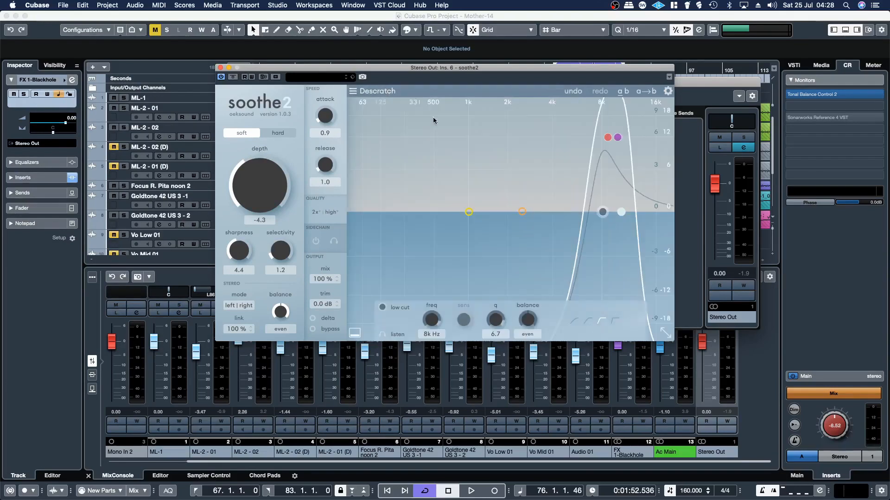
- Show the Master category presets again in the second soothe2 and reselect "Descratch"
{"action": "left_click", "coordinate": [392, 92]}
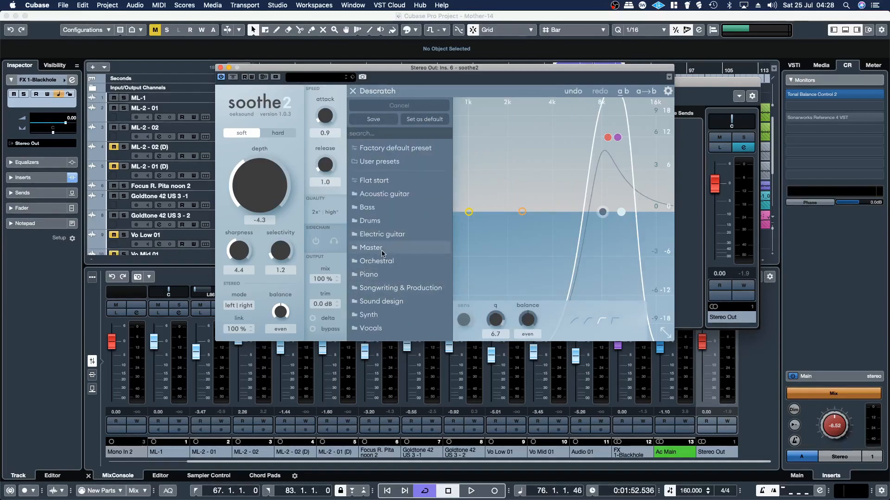
{"action": "mouse_move", "coordinate": [384, 251]}
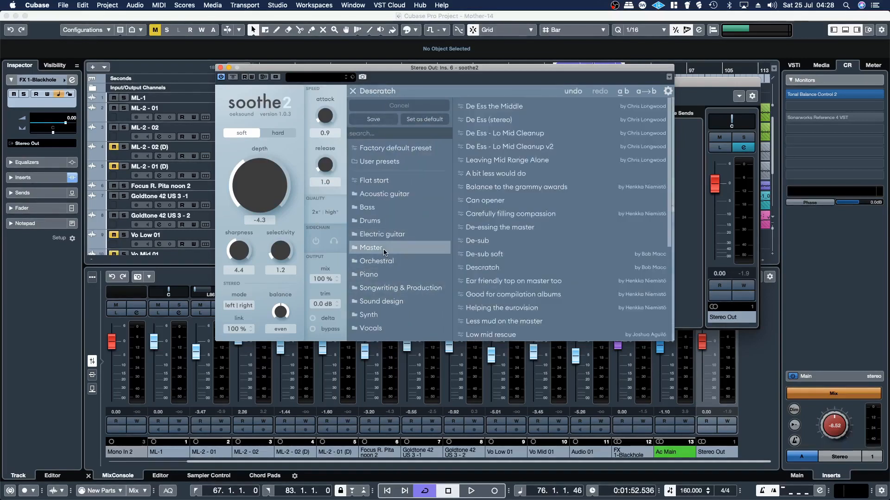
{"action": "left_click", "coordinate": [491, 268]}
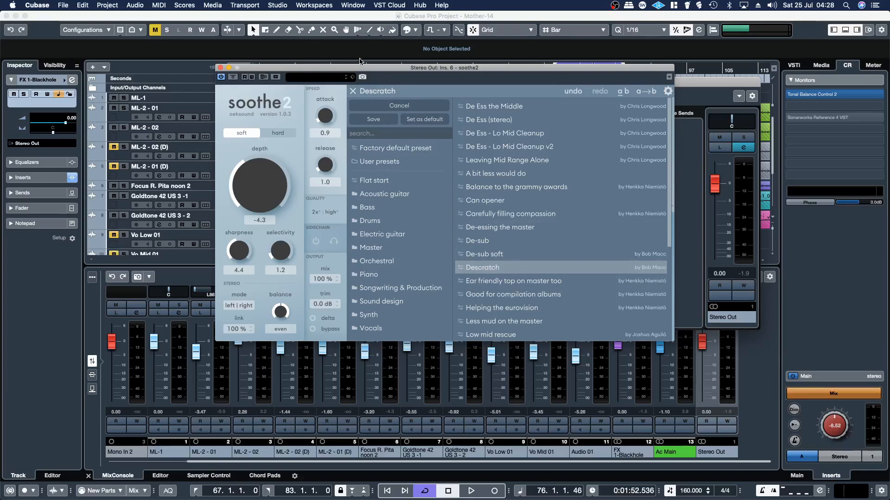
{"action": "left_click", "coordinate": [377, 89]}
- Start playback, set the depth of the second soothe2 to 3.0, and close the plug-in
{"action": "key", "text": "space"}
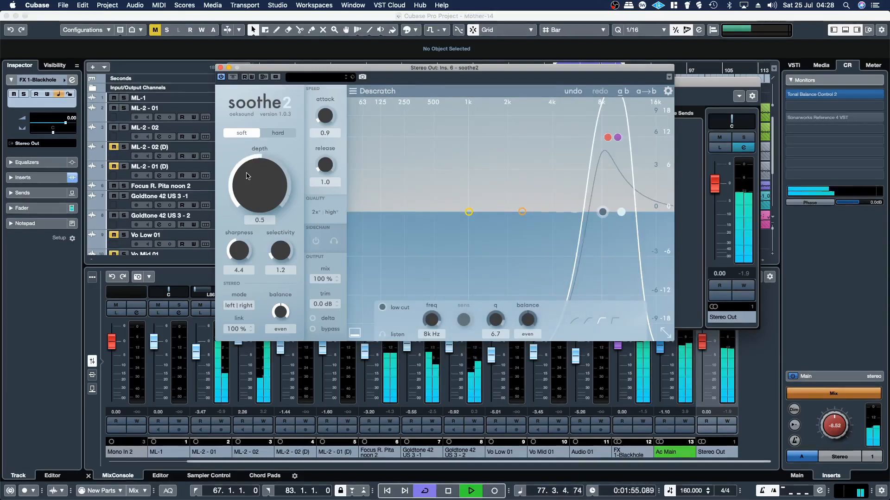
{"action": "scroll", "coordinate": [247, 176], "scroll_direction": "up", "scroll_amount": 5}
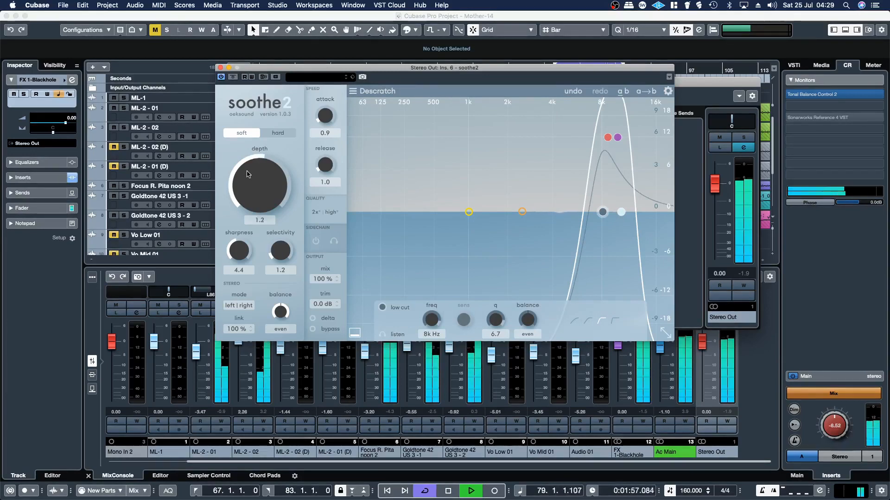
{"action": "scroll", "coordinate": [248, 174], "scroll_direction": "up", "scroll_amount": 2}
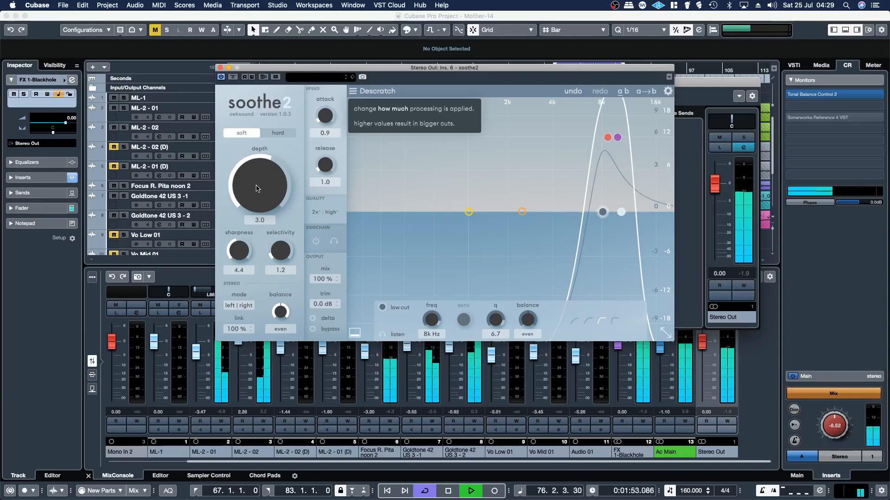
{"action": "left_click", "coordinate": [220, 68]}
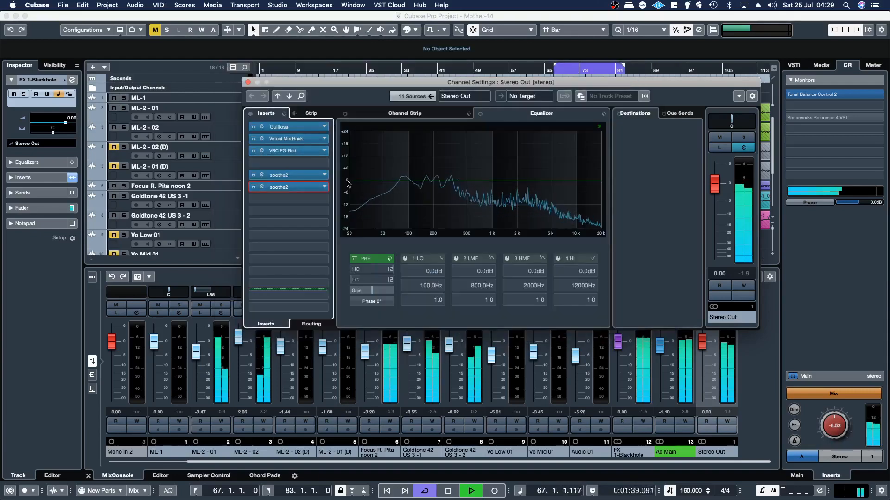
- Compare the Stereo Out mix with the soothe2 inserts bypassed and active during playback
{"action": "left_click", "coordinate": [254, 187]}
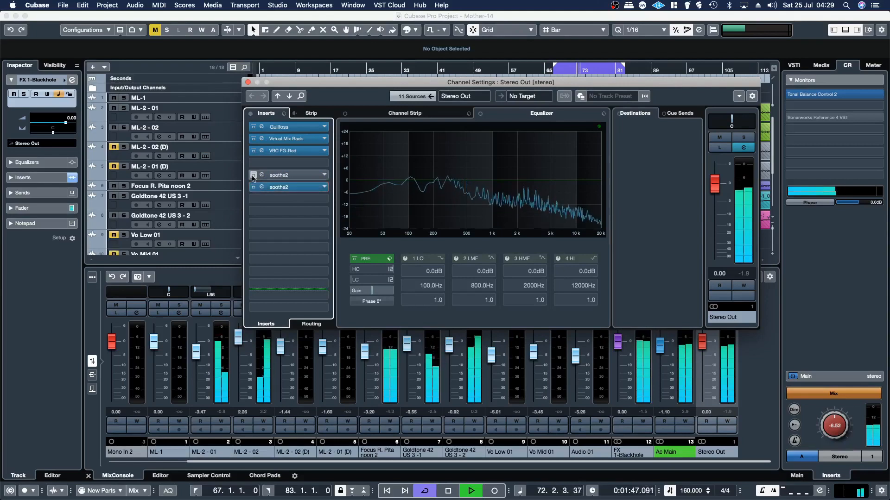
{"action": "left_click", "coordinate": [254, 175]}
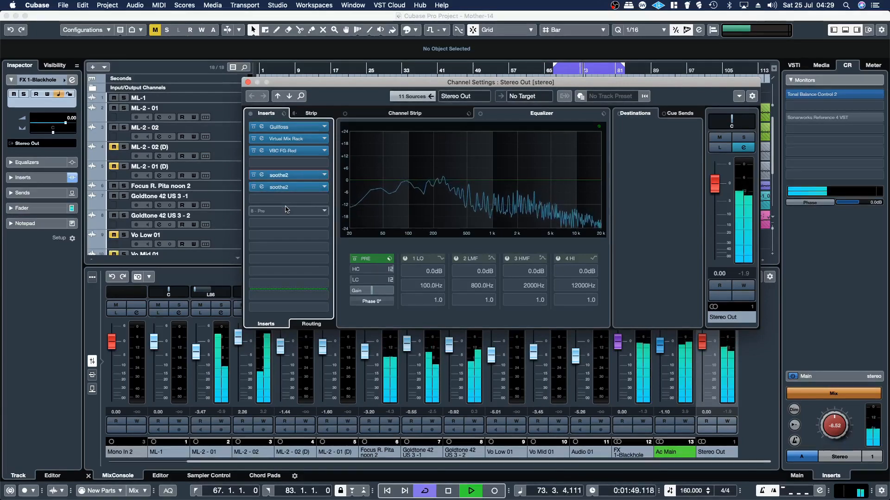
- Open the VBC FG-Red compressor on Stereo Out, adjust its high-pass filter, and set its threshold to -10.4 dB
{"action": "left_click", "coordinate": [283, 151]}
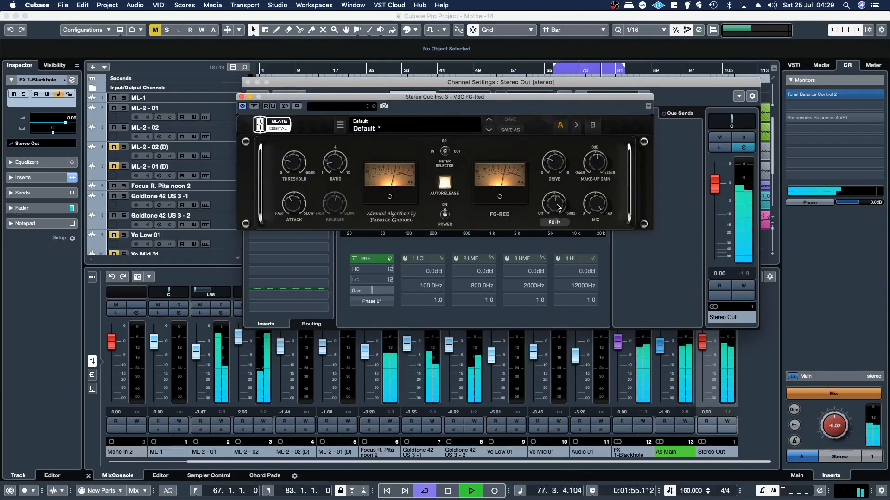
{"action": "left_click_drag", "start_coordinate": [558, 204], "coordinate": [558, 200]}
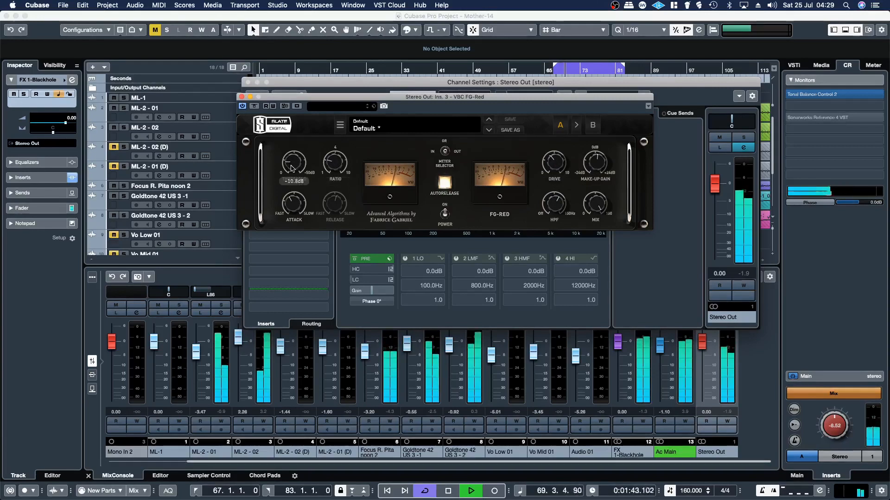
{"action": "left_click_drag", "start_coordinate": [291, 169], "coordinate": [292, 170]}
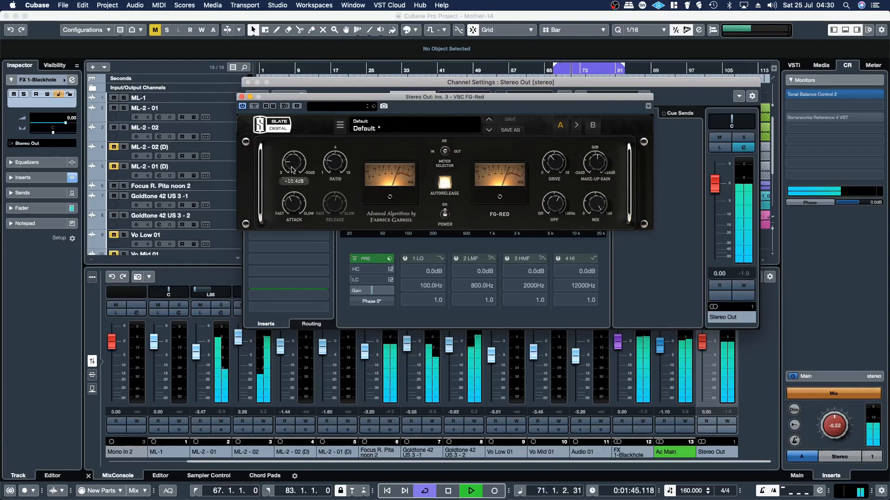
- Compare the mix with FG-Red powered off and on, close the plug-in and the Stereo Out channel settings, and stop playback
{"action": "left_click", "coordinate": [446, 217]}
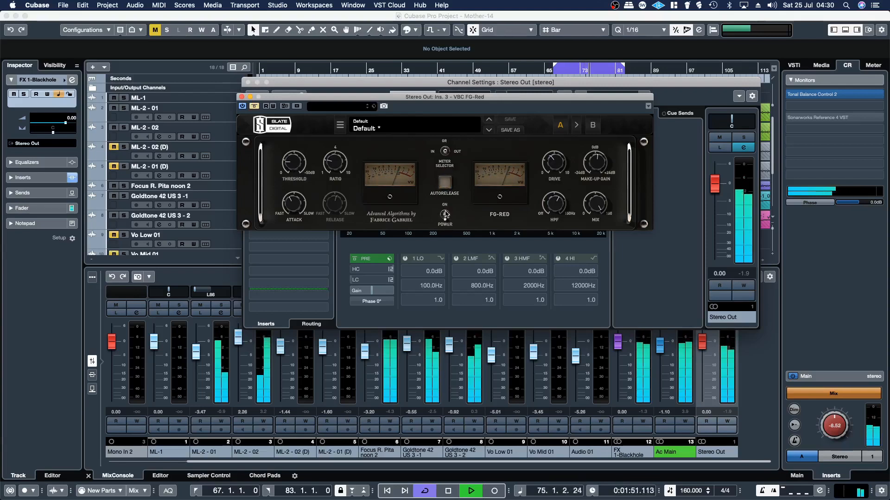
{"action": "left_click", "coordinate": [445, 214]}
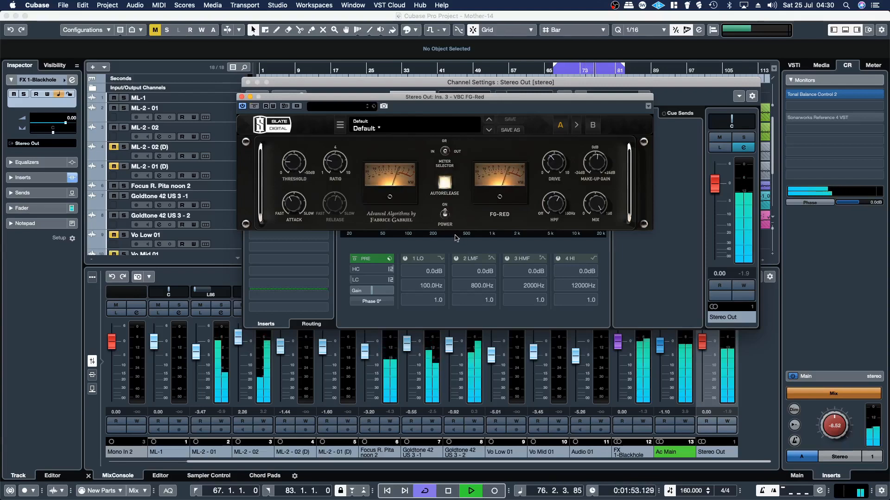
{"action": "left_click", "coordinate": [242, 97]}
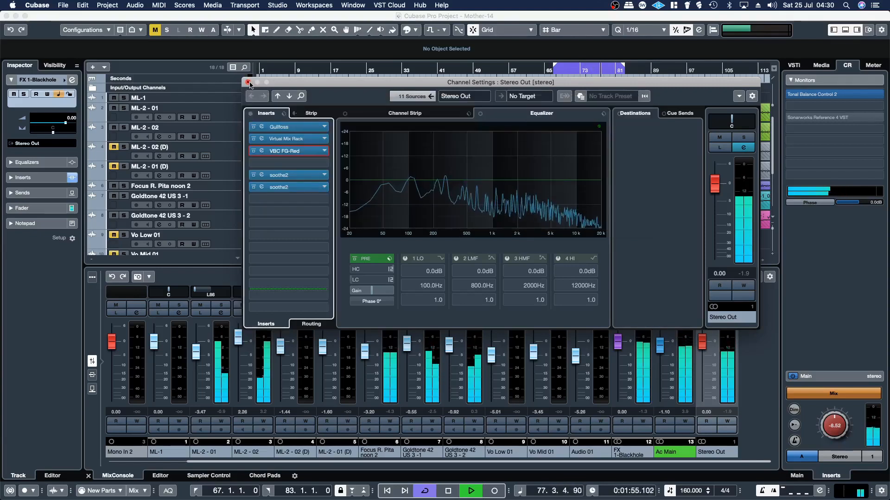
{"action": "left_click", "coordinate": [444, 254]}
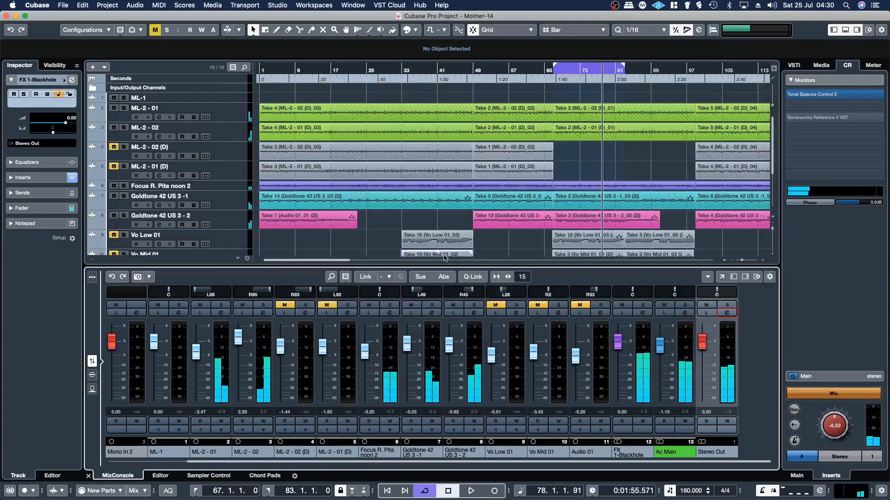